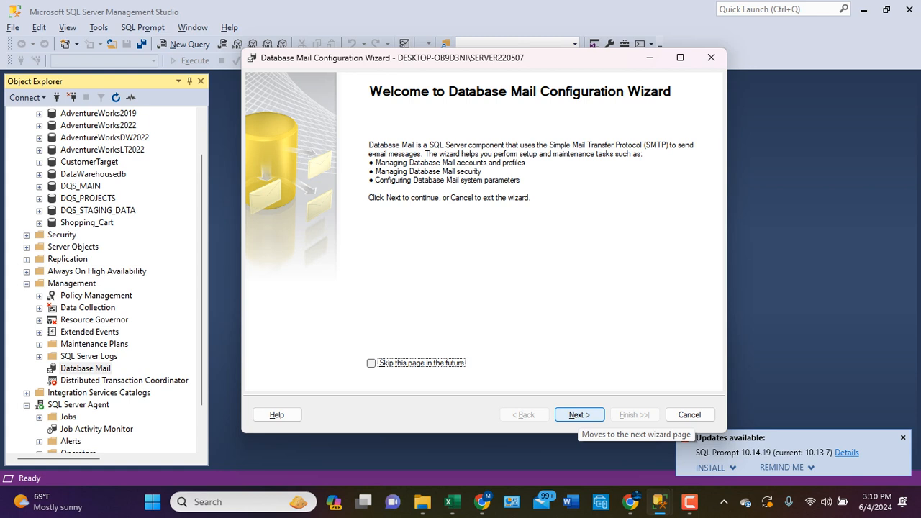
- Choose to set up Database Mail with a new e-mail profile and enable the Database Mail feature
click(579, 414)
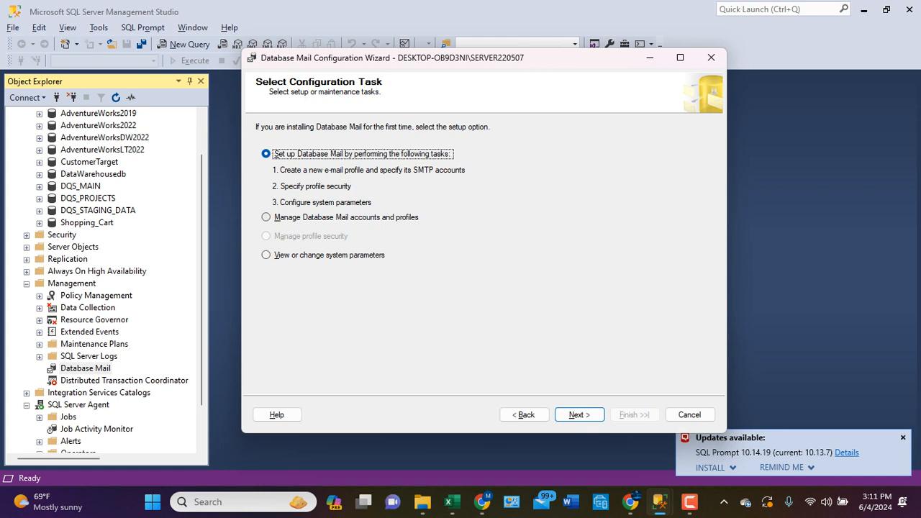
click(580, 414)
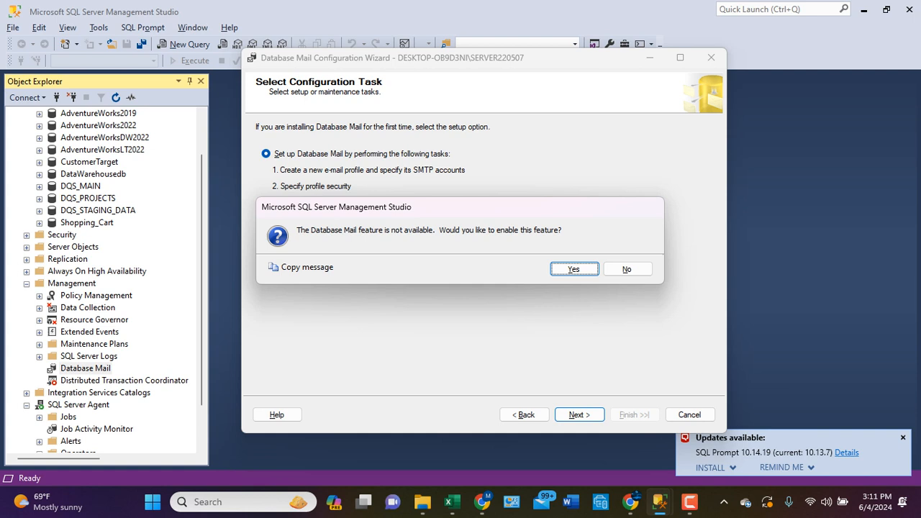
key(Return)
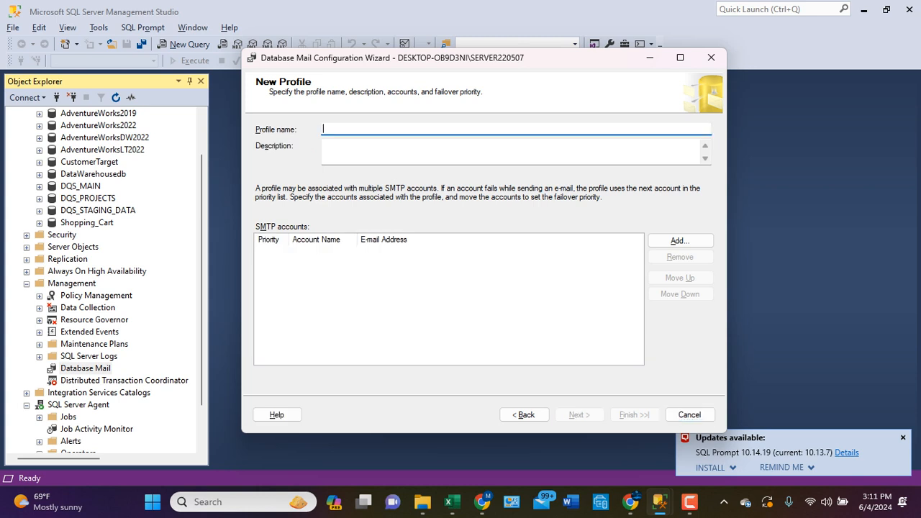
- Name the new mail profile Sql_Training_DB_Mail and leave its description blank
text(Sql_Training_DB_Mail)
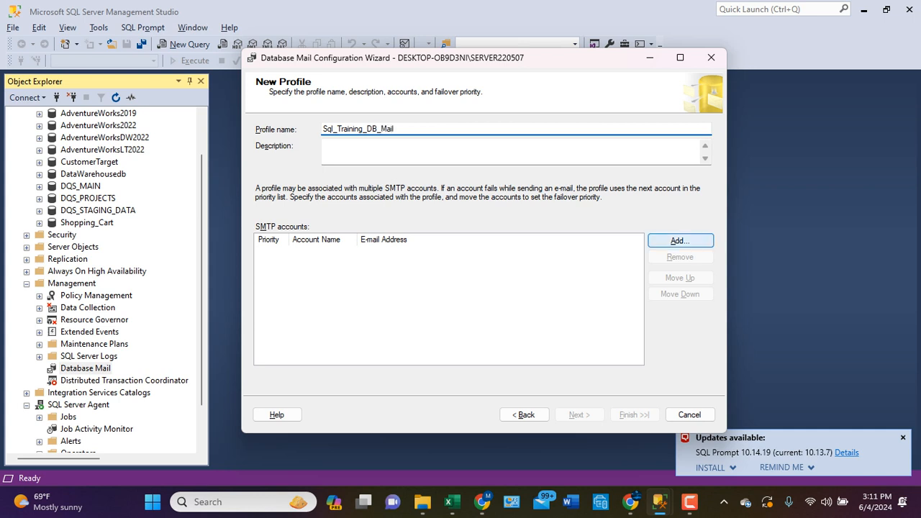
click(509, 151)
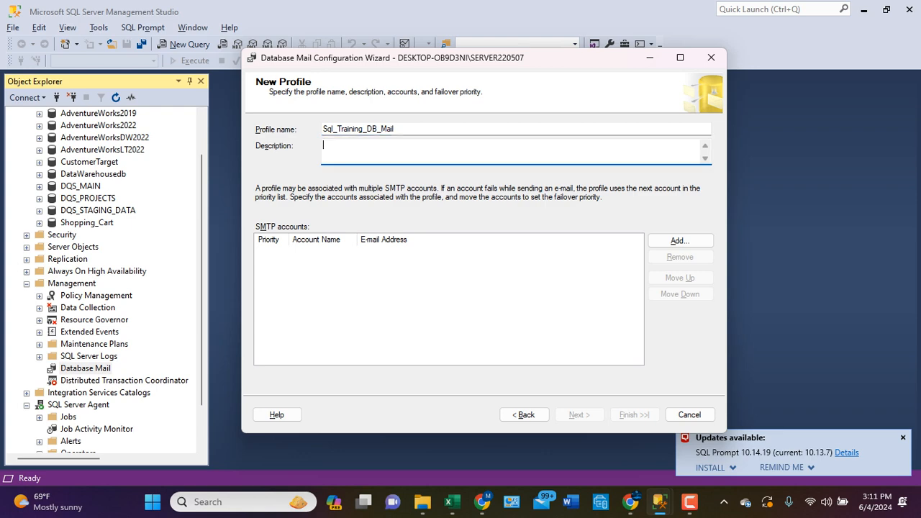
- Add a new SMTP account to the profile and name it SQl_Training_DB_Mail, leaving its description blank
click(680, 240)
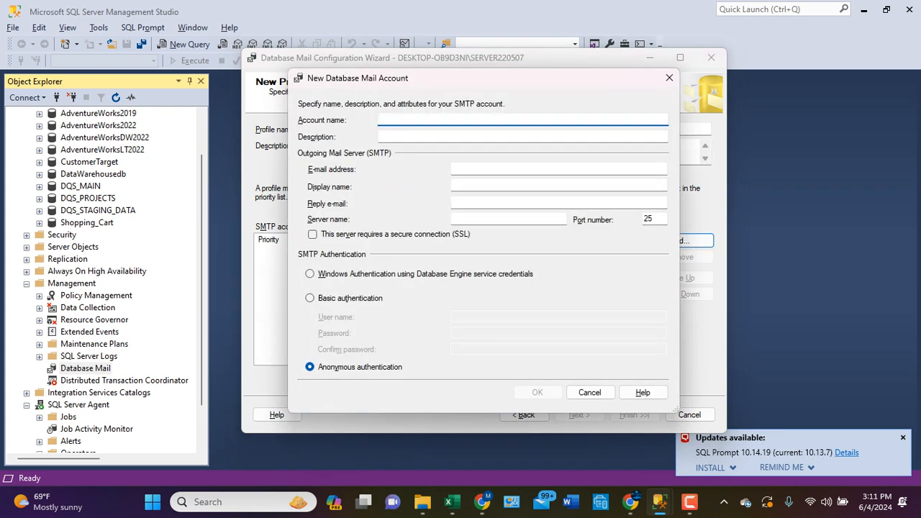
text(SQL_Training_)
text(Mail)
key(BackSpace)
key(BackSpace)
key(BackSpace)
text(DB_Mail)
key(BackSpace)
key(BackSpace)
text(il)
key(Tab)
key(Tab)
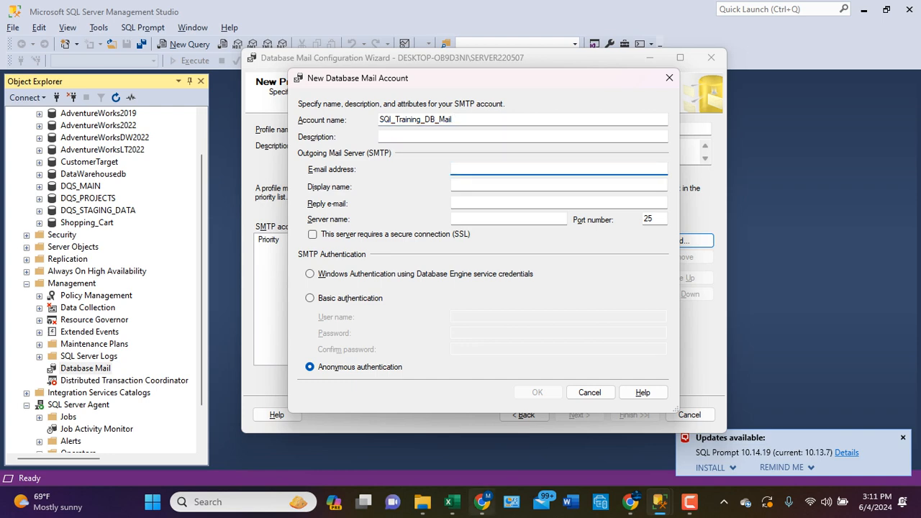
- Switch to Gmail in Chrome, open the third alternate account listed, and copy that account's e-mail address
click(483, 502)
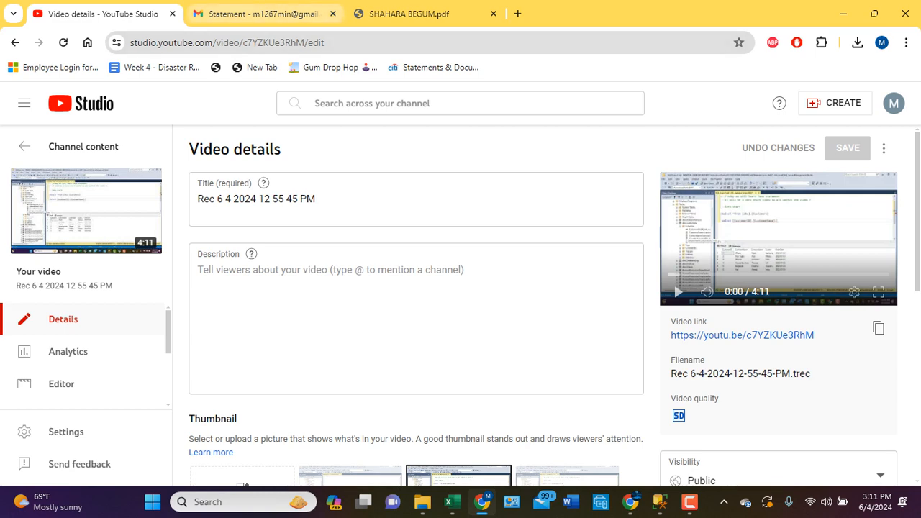
click(263, 14)
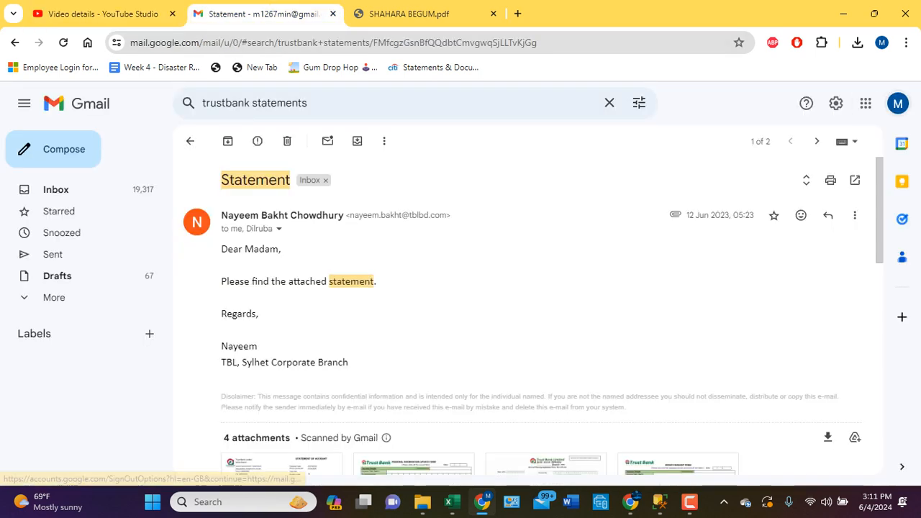
click(898, 104)
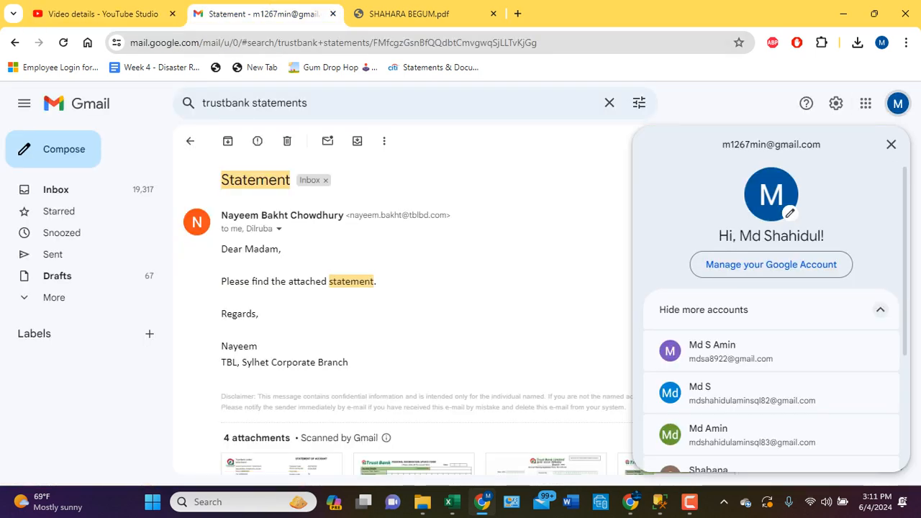
scroll(771, 324, down, 3)
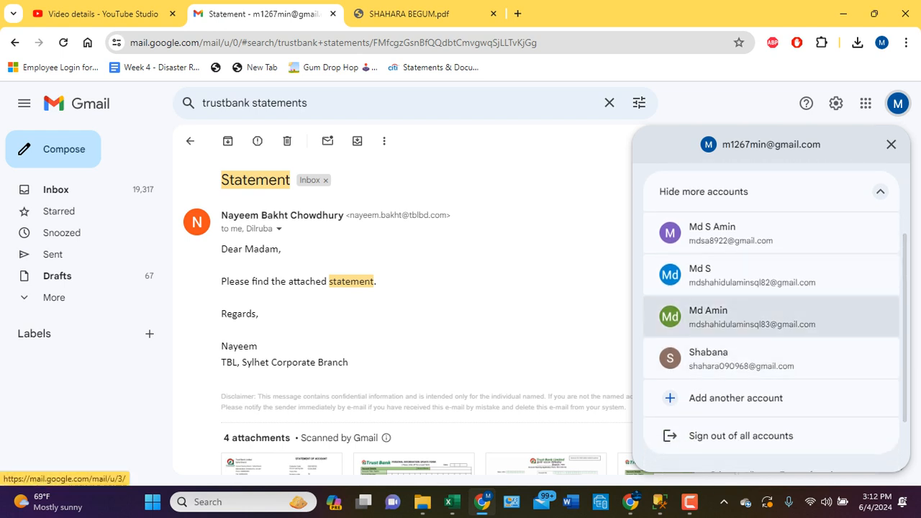
click(697, 316)
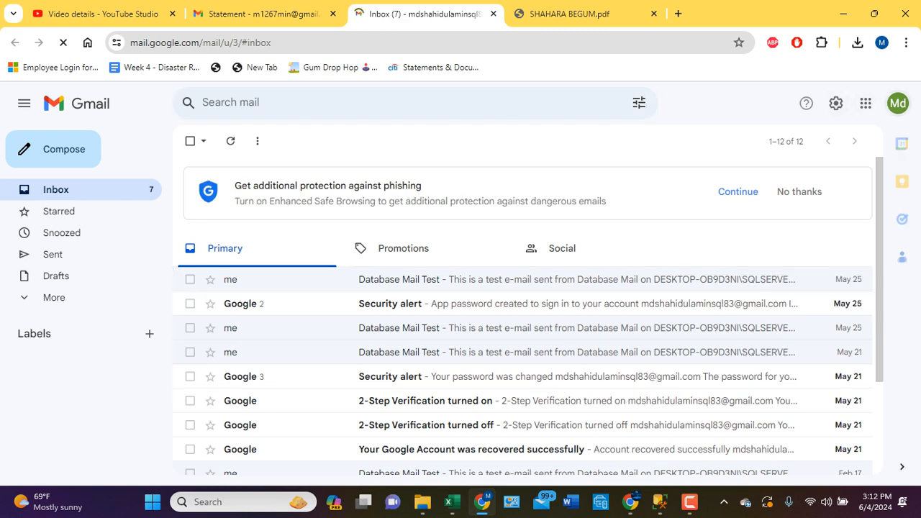
click(898, 103)
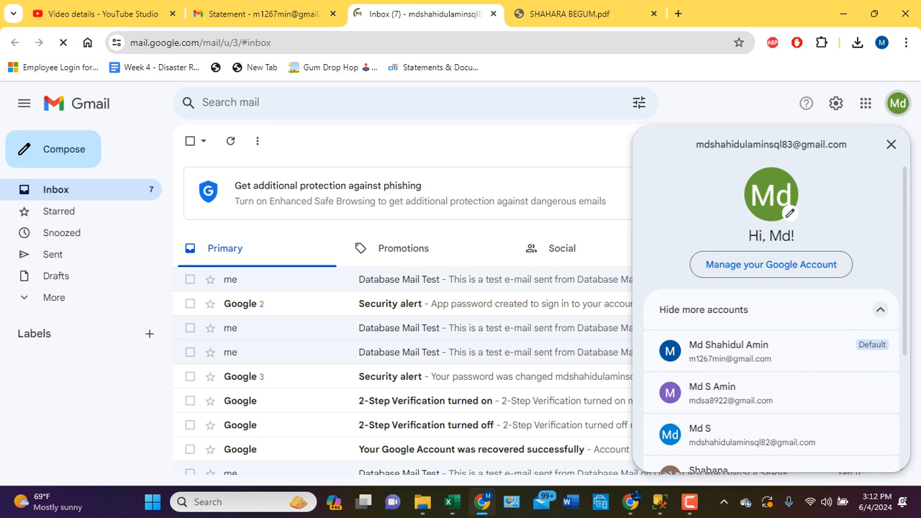
drag(847, 144, 695, 144)
key(ctrl+c)
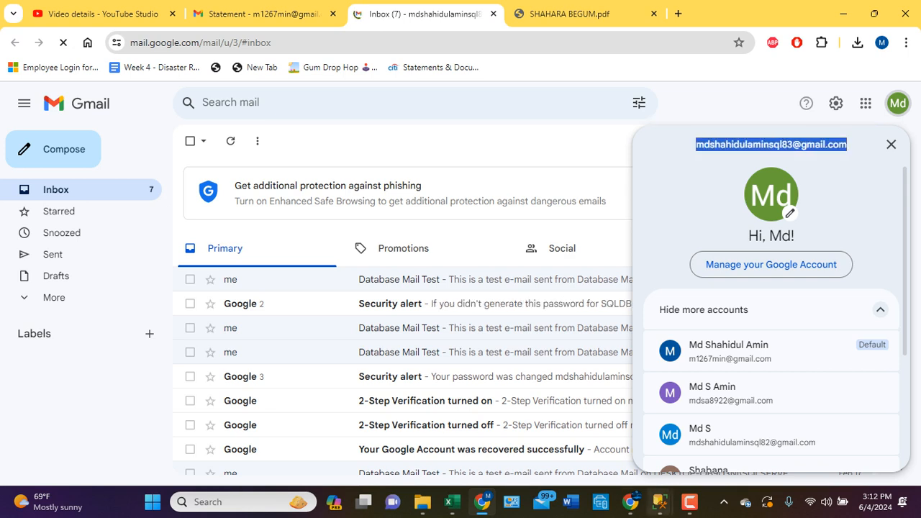
- Return to the Database Mail Configuration Wizard and paste the copied address as the new account's e-mail address
click(659, 501)
click(610, 432)
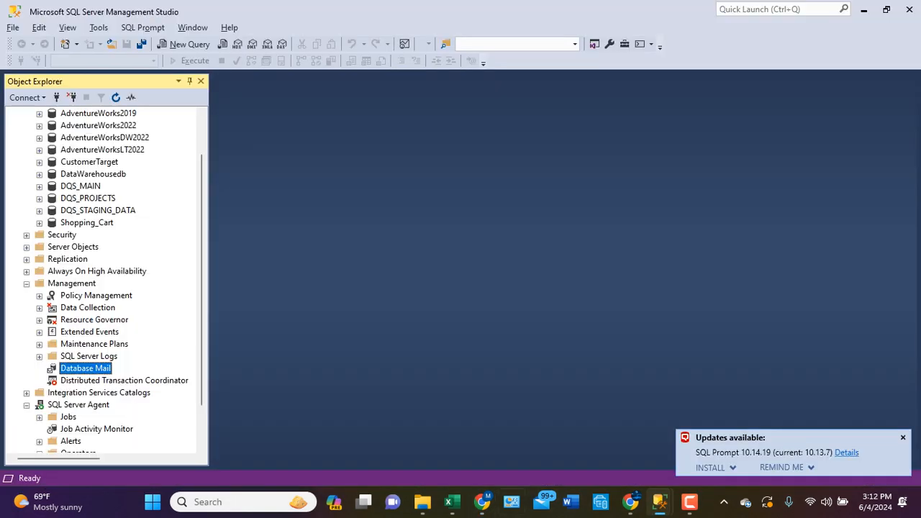
mouse_move(659, 502)
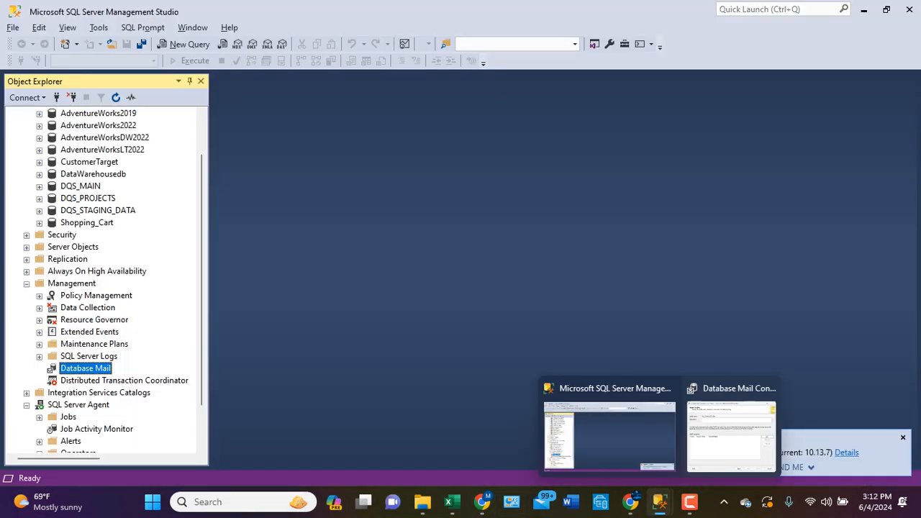
click(756, 432)
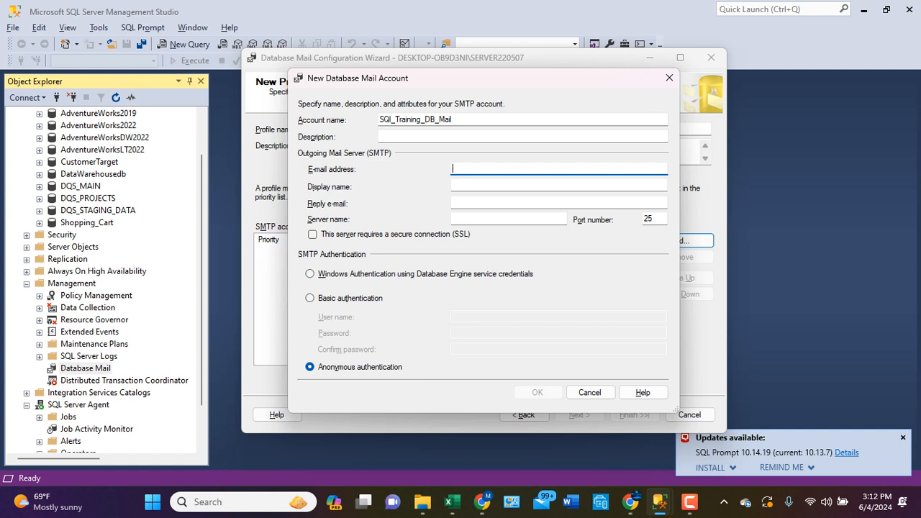
key(ctrl+v)
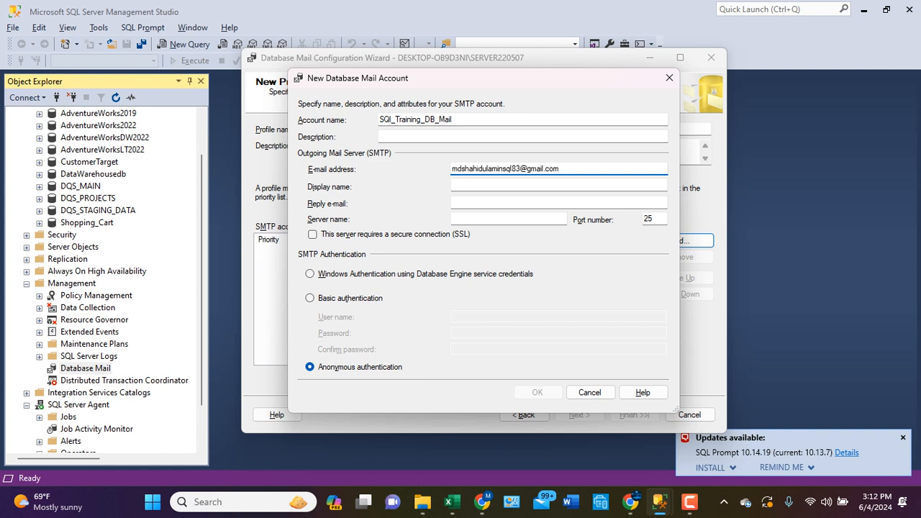
- Copy the account name SQl_Training_DB_Mail into the display name of the outgoing mail server settings
click(490, 185)
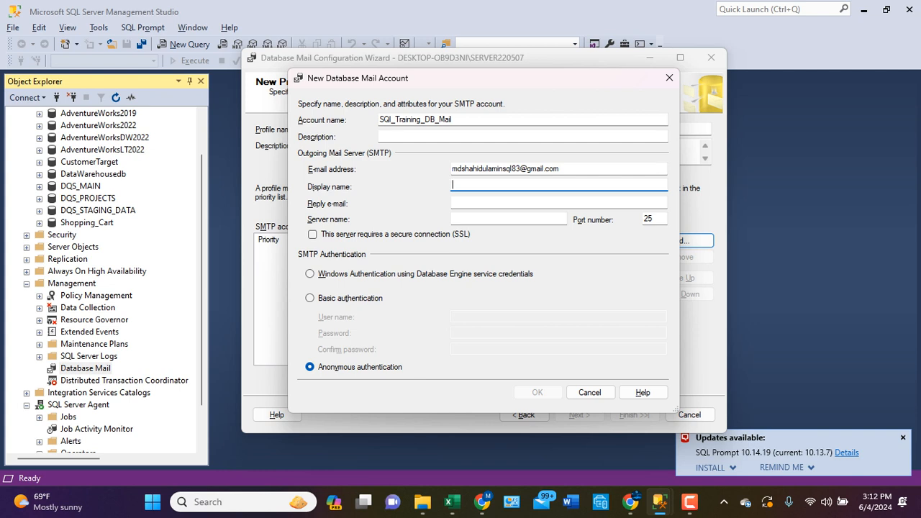
key(shift+Tab)
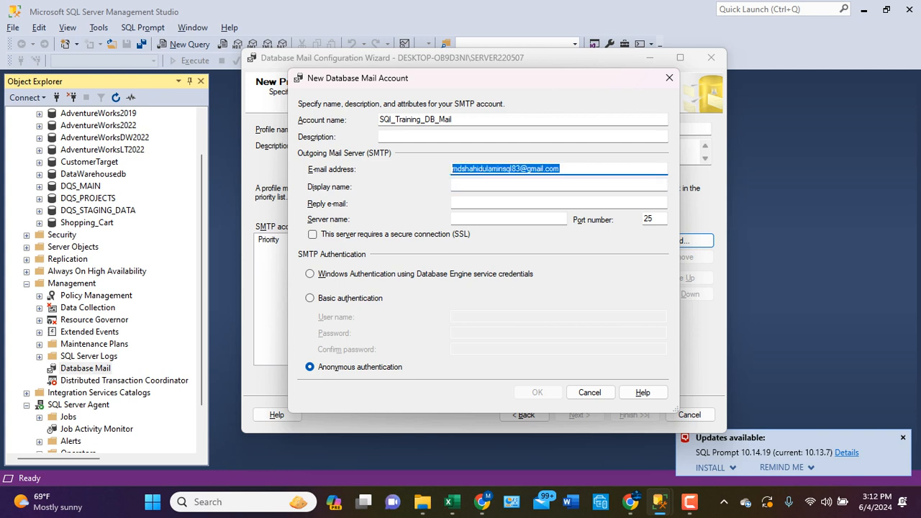
key(Tab)
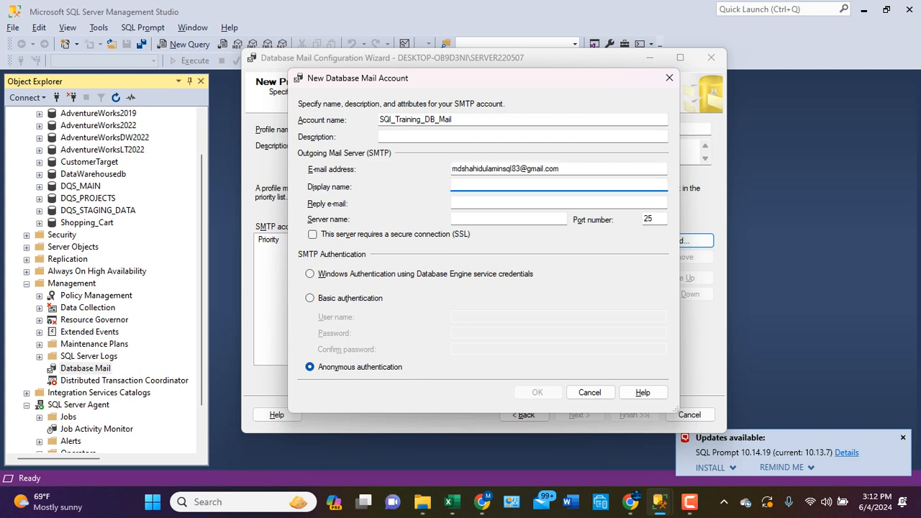
key(shift+Tab)
key(shift+Tab)
key(shift+Tab)
key(ctrl+c)
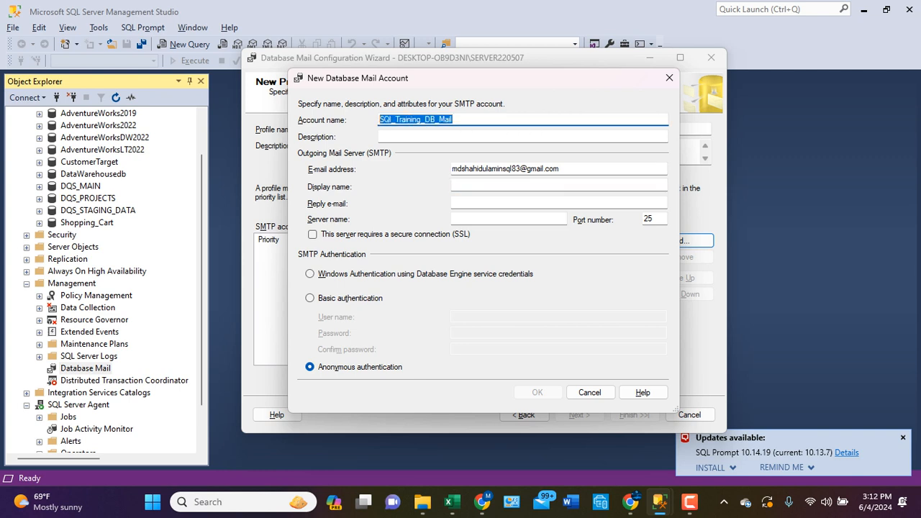
click(461, 185)
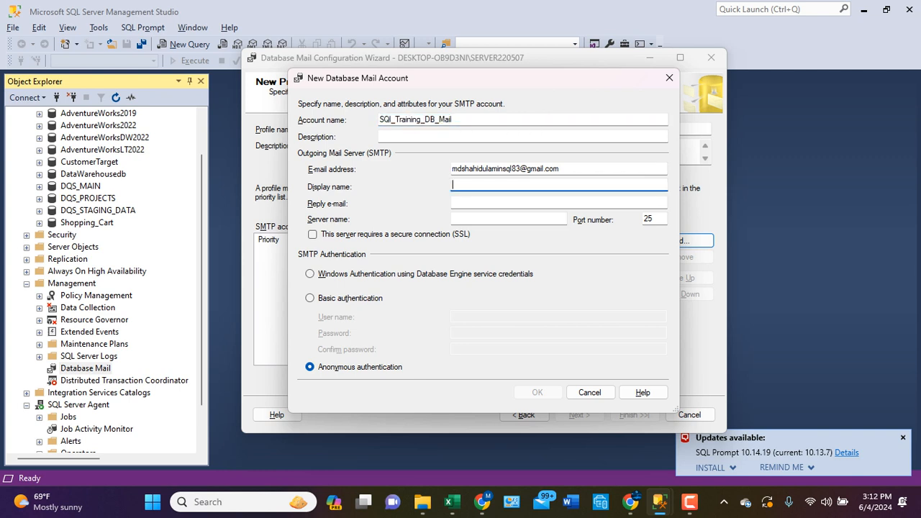
key(ctrl+v)
key(Tab)
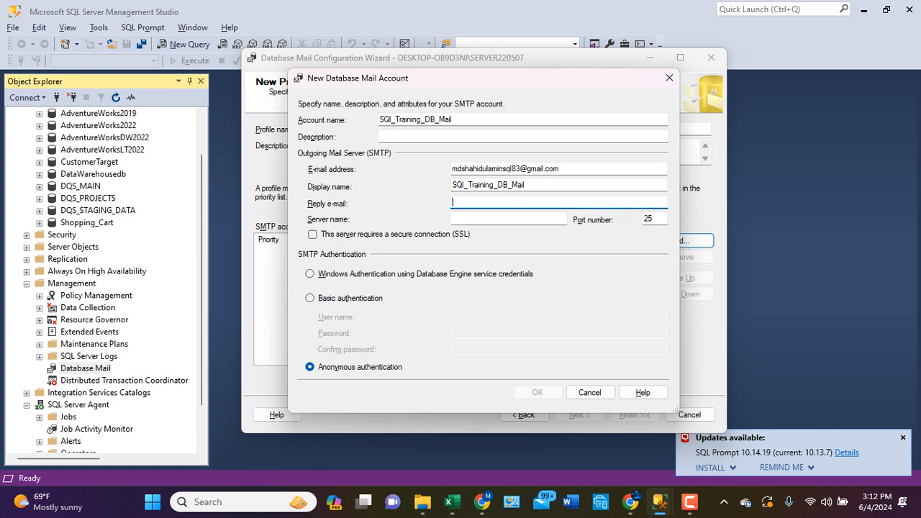
- Reuse the account's e-mail address as the reply e-mail address
key(shift+Tab)
key(shift+Tab)
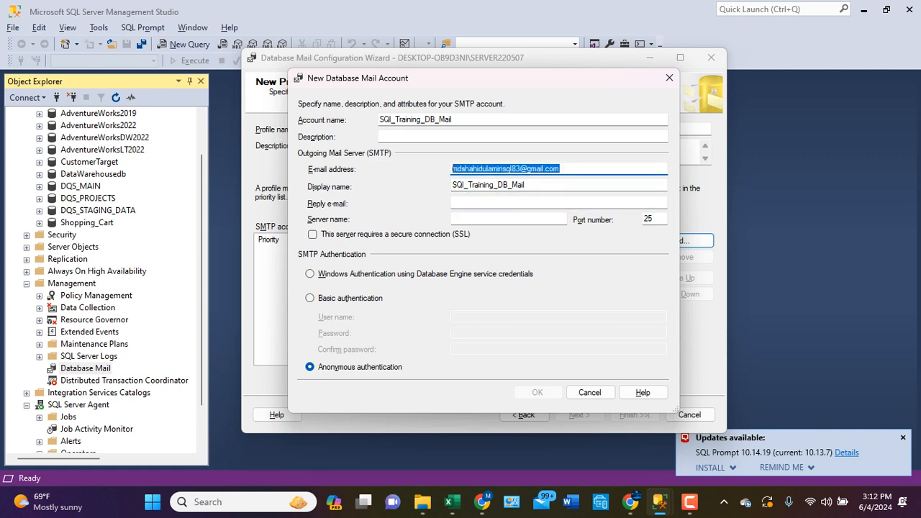
key(ctrl+c)
key(Tab)
key(Tab)
key(ctrl+v)
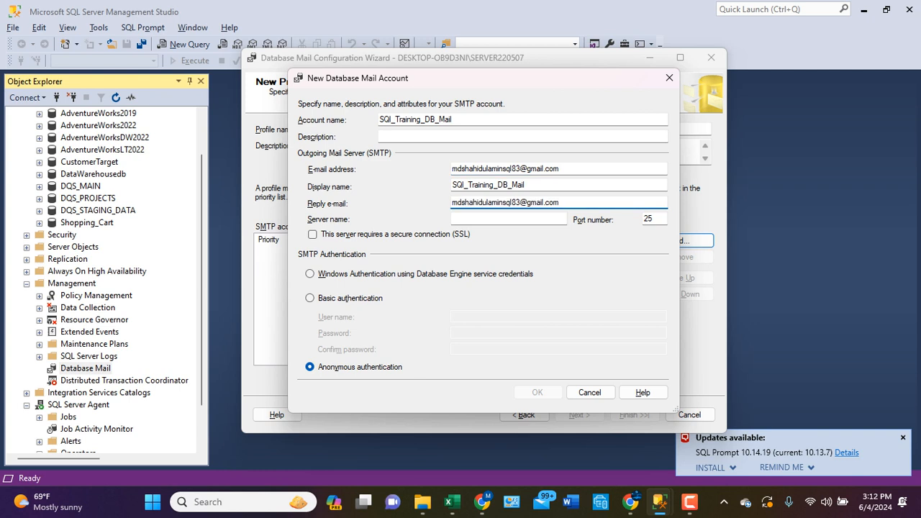
- Enter Sql.gmal.com as the outgoing mail server name
key(Tab)
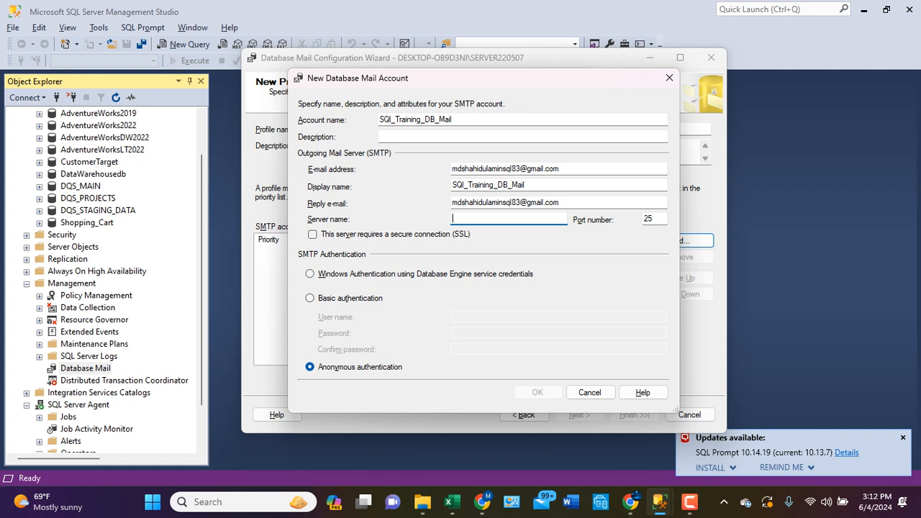
text(Sql.gmal.)
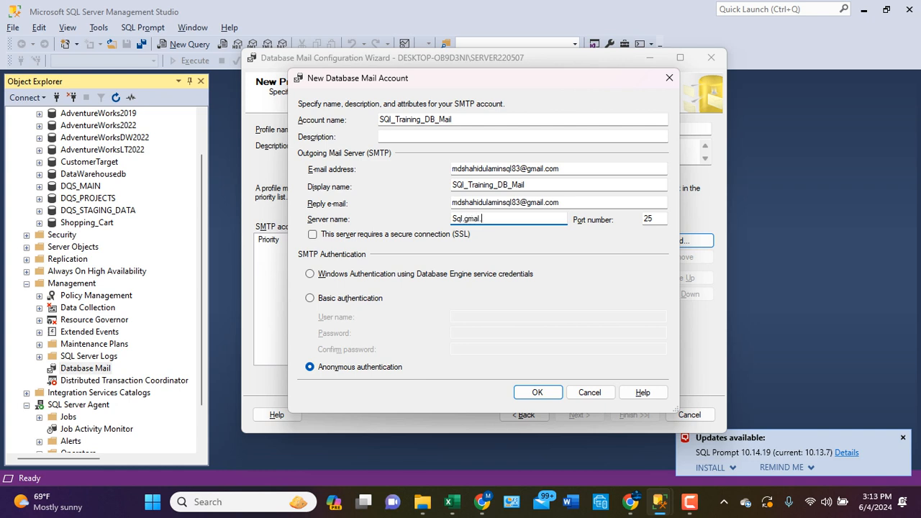
text(com)
- Set the outgoing mail server's port number to 587 and its server name to smtp.gmail.com
key(Tab)
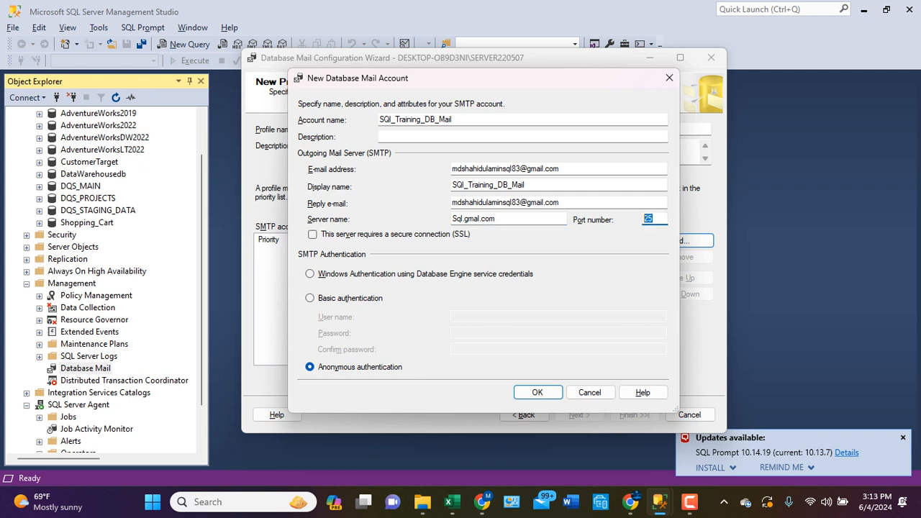
text(587)
key(shift+Tab)
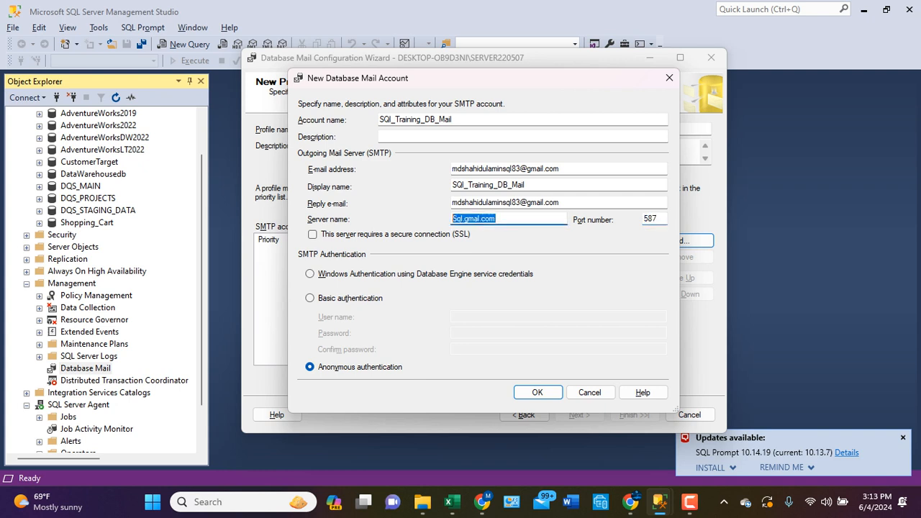
text(sm)
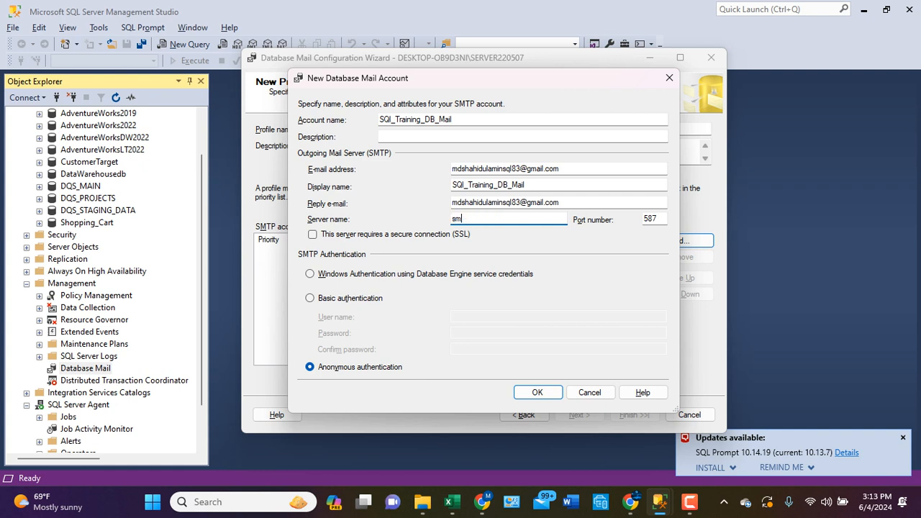
text(tp.gmail.com)
- Require a secure SSL connection for the server and select basic authentication for SMTP
click(313, 235)
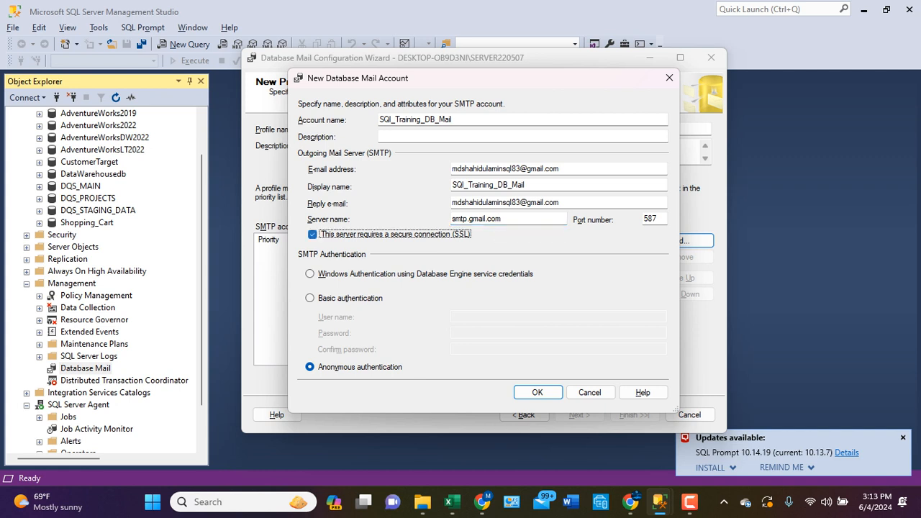
click(310, 298)
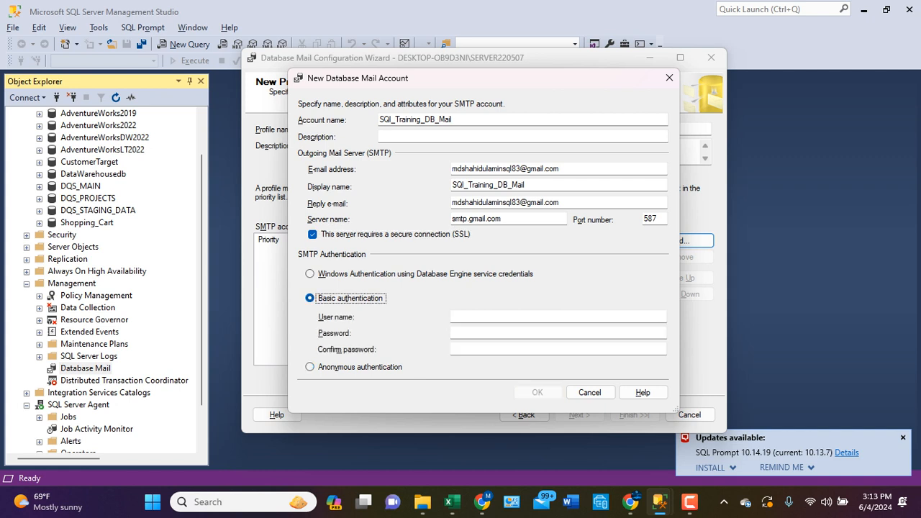
- Reuse the account's reply e-mail address as the user name for basic authentication
drag(561, 202, 452, 202)
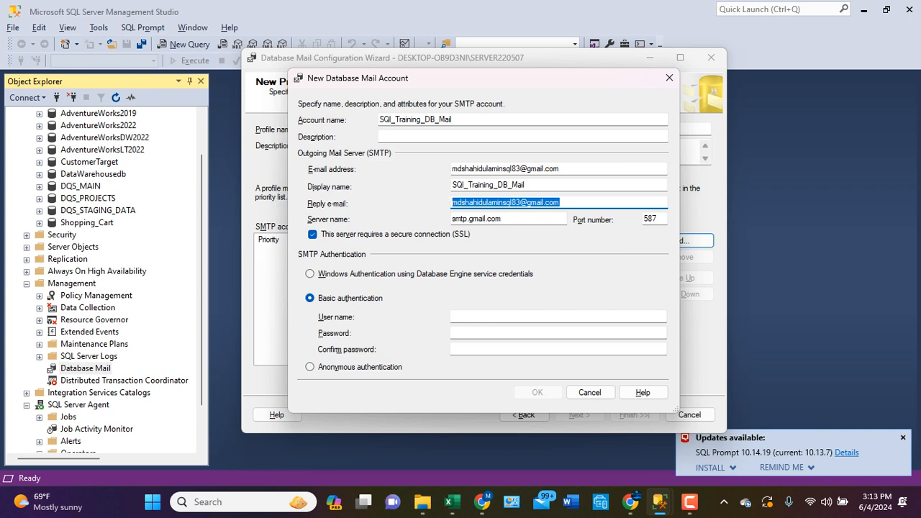
click(482, 316)
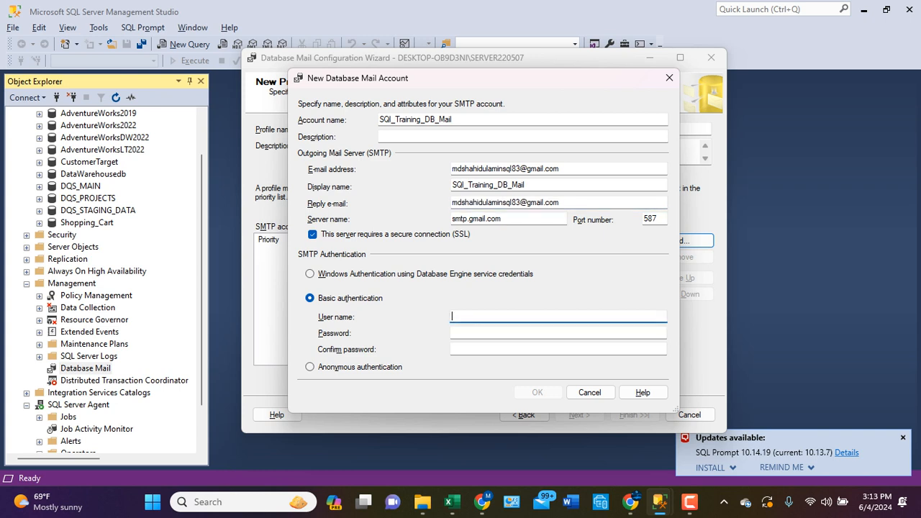
key(ctrl+v)
click(475, 333)
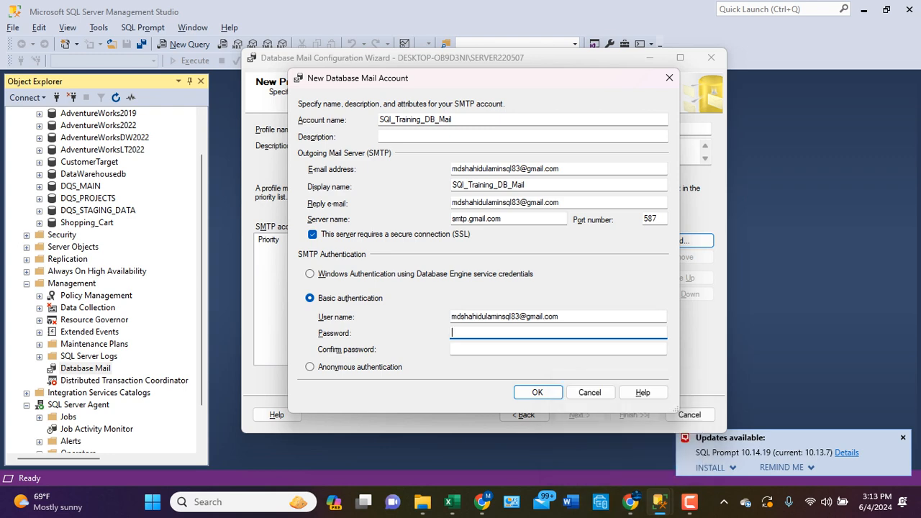
- Switch to Gmail in Chrome and open the Security settings of the signed-in Google Account
click(482, 501)
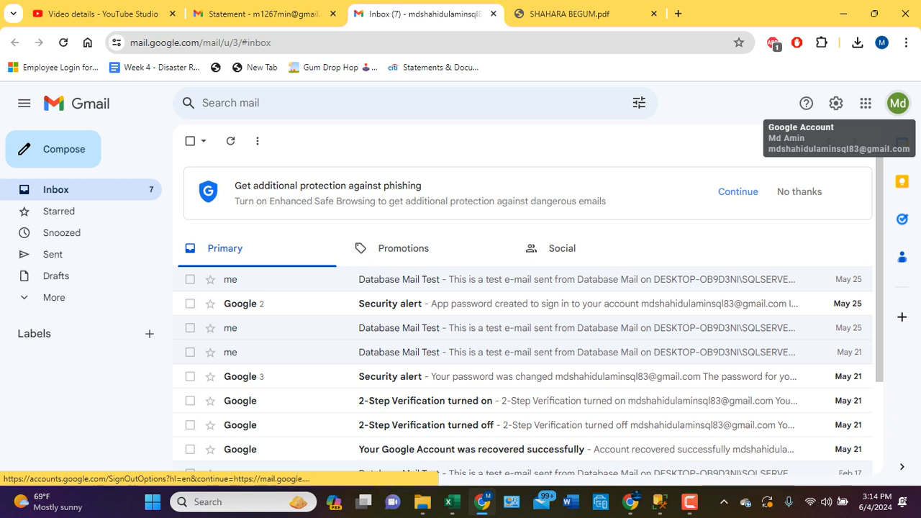
click(898, 103)
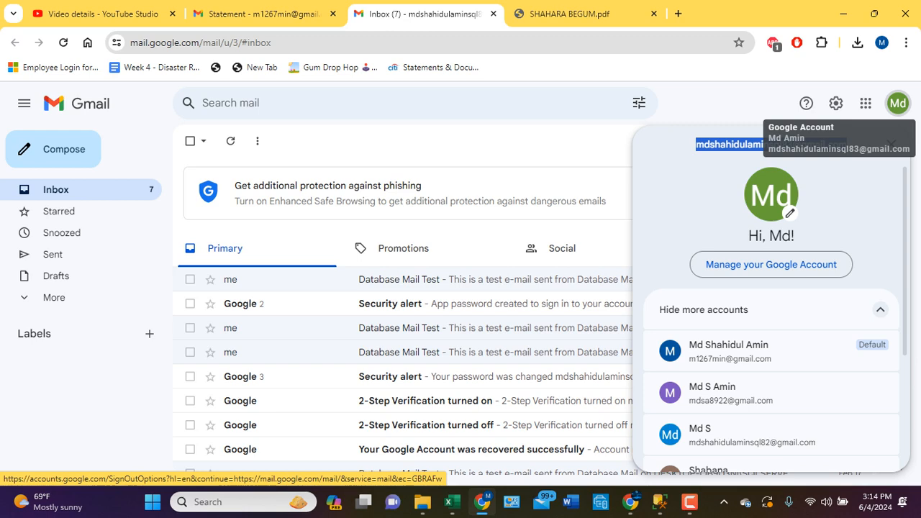
click(771, 264)
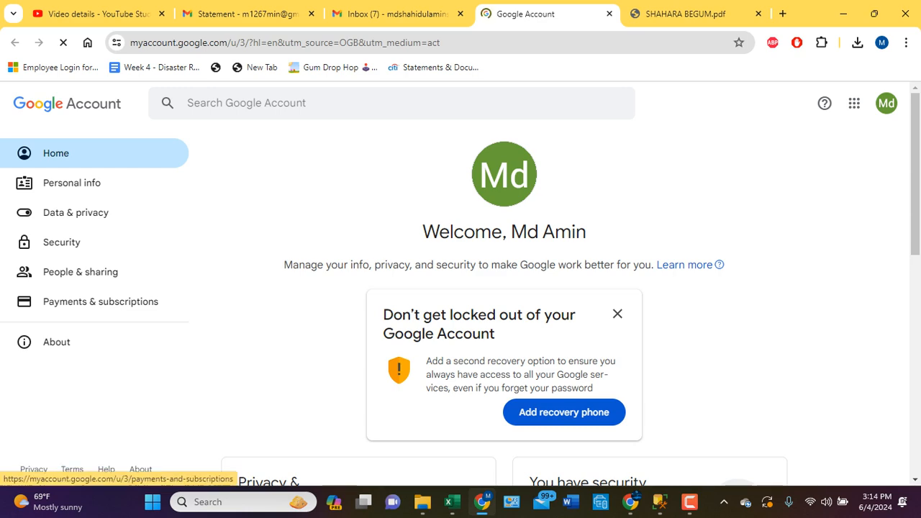
click(61, 242)
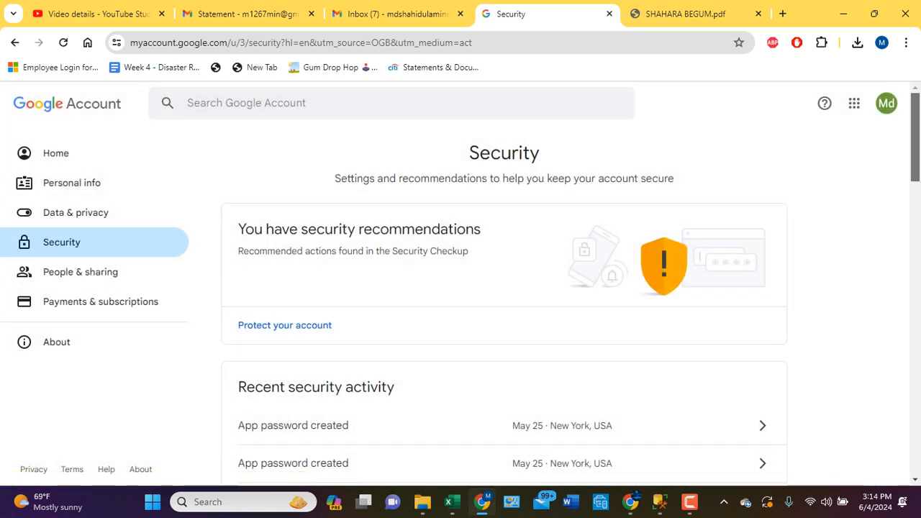
- Review the most recent app password creation under Recent security activity and confirm it as the account owner's own activity
scroll(503, 302, down, 3)
scroll(669, 389, down, 5)
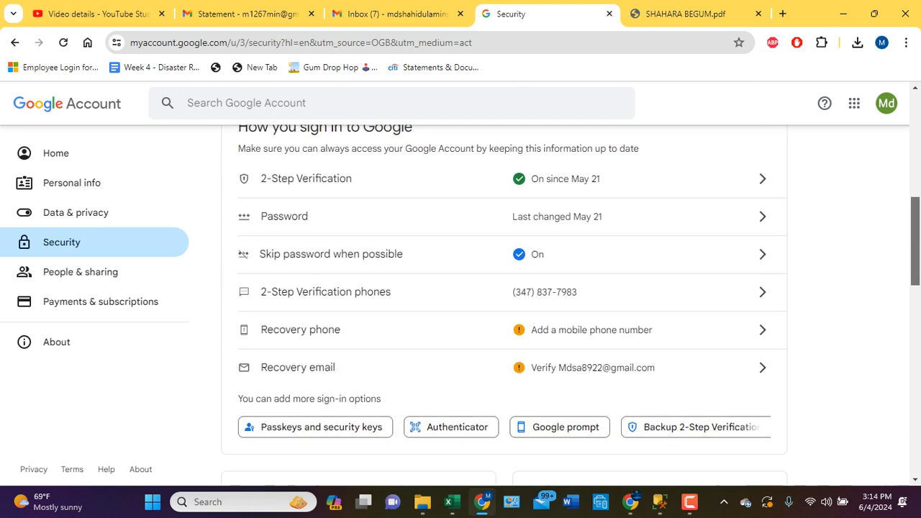
scroll(669, 389, down, 6)
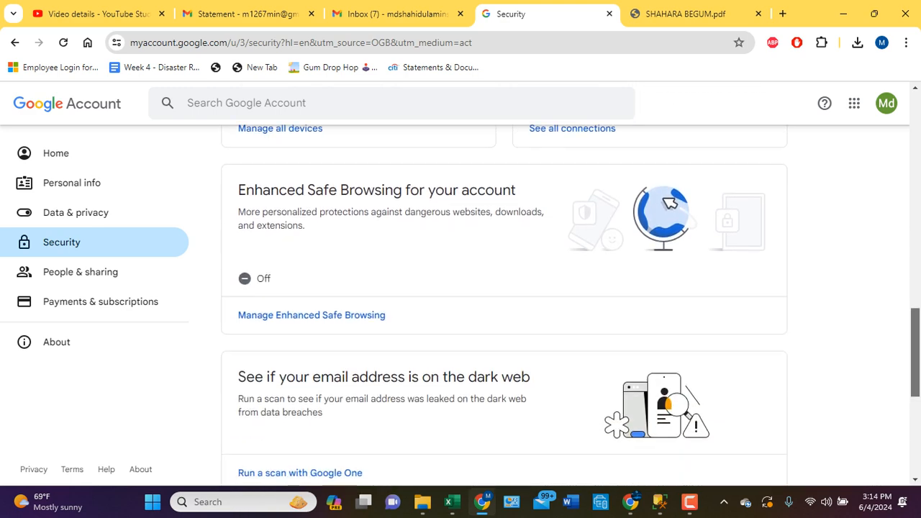
scroll(504, 302, down, 2)
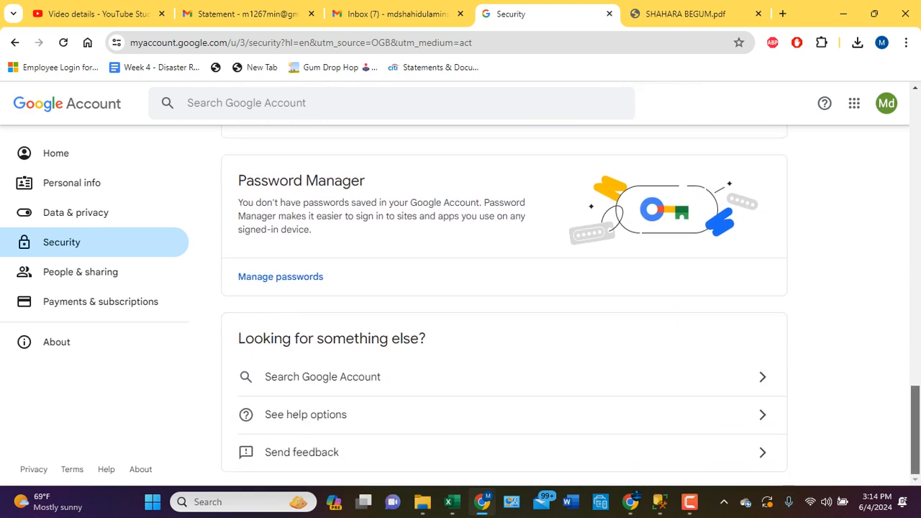
drag(915, 424, 915, 131)
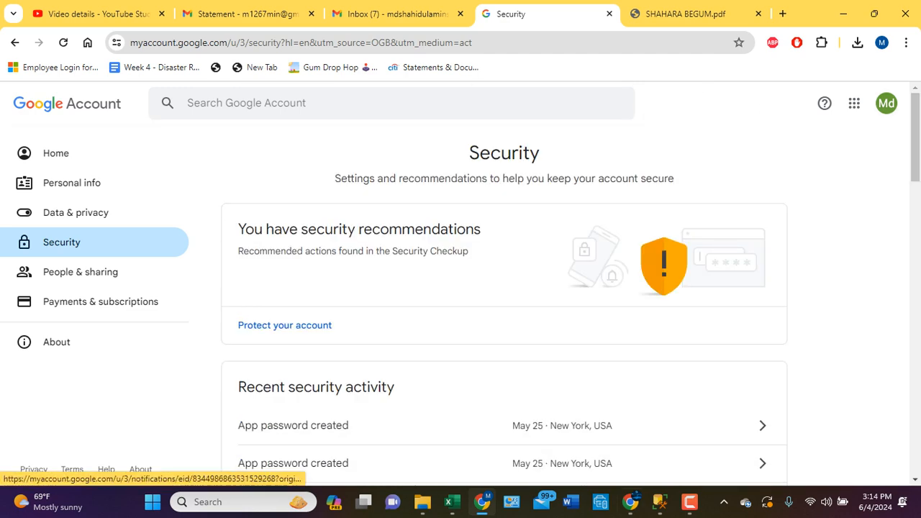
scroll(503, 302, down, 3)
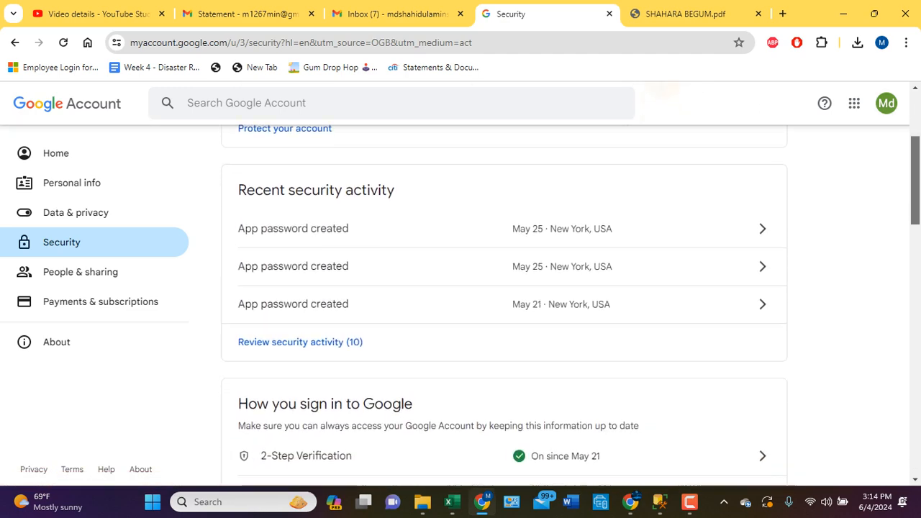
scroll(504, 244, down, 1)
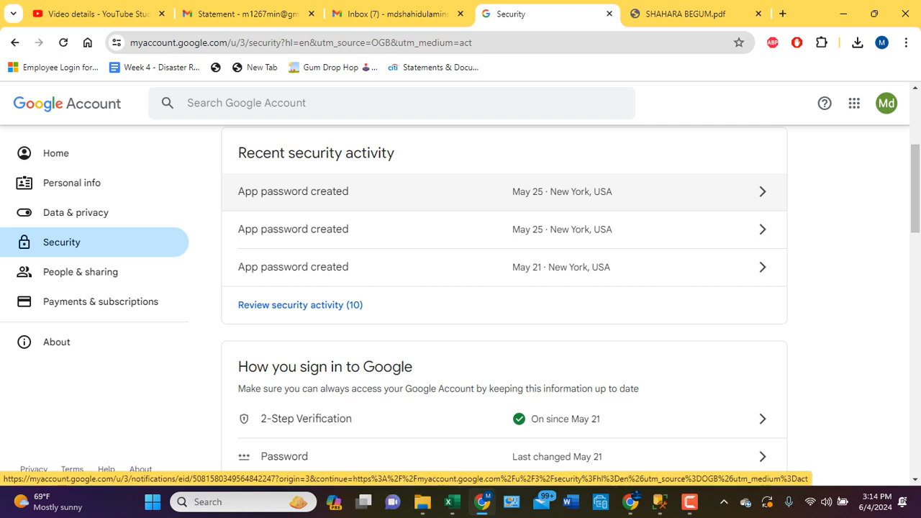
click(432, 192)
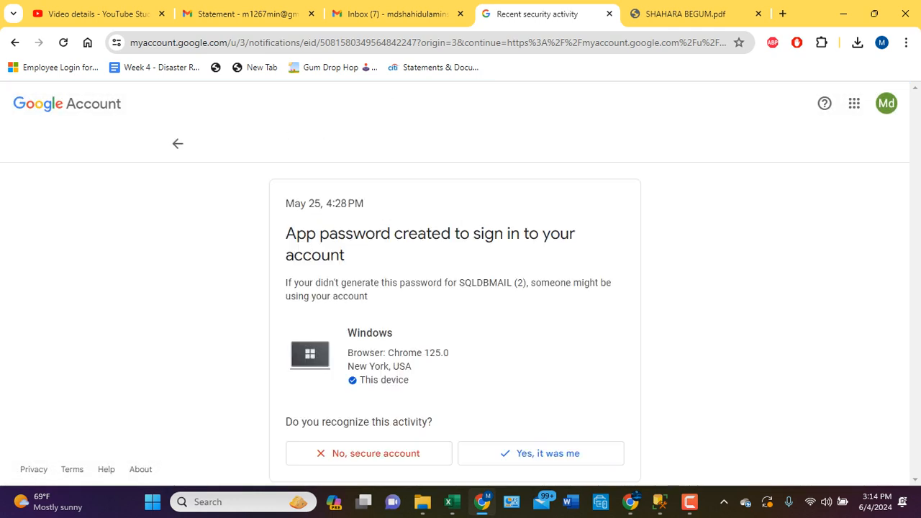
click(547, 453)
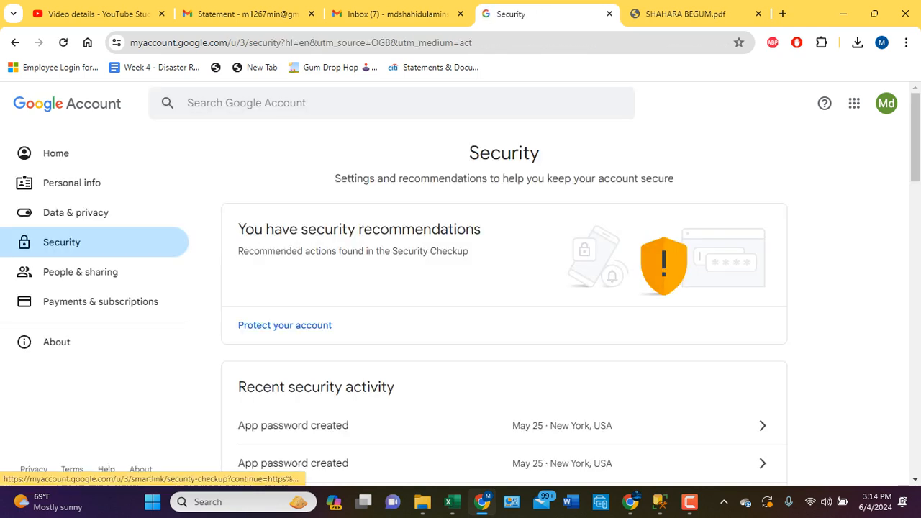
- Search the Google Account settings for "app" and open the App passwords page
click(247, 103)
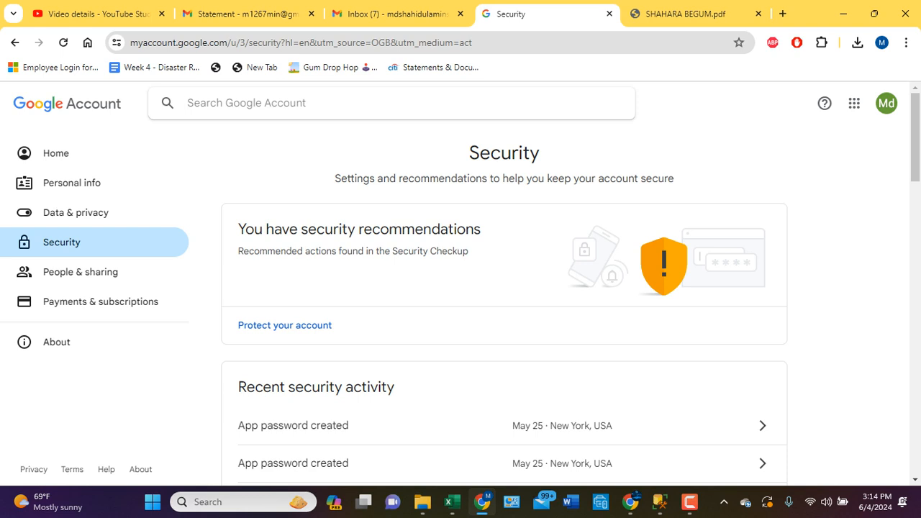
text(app)
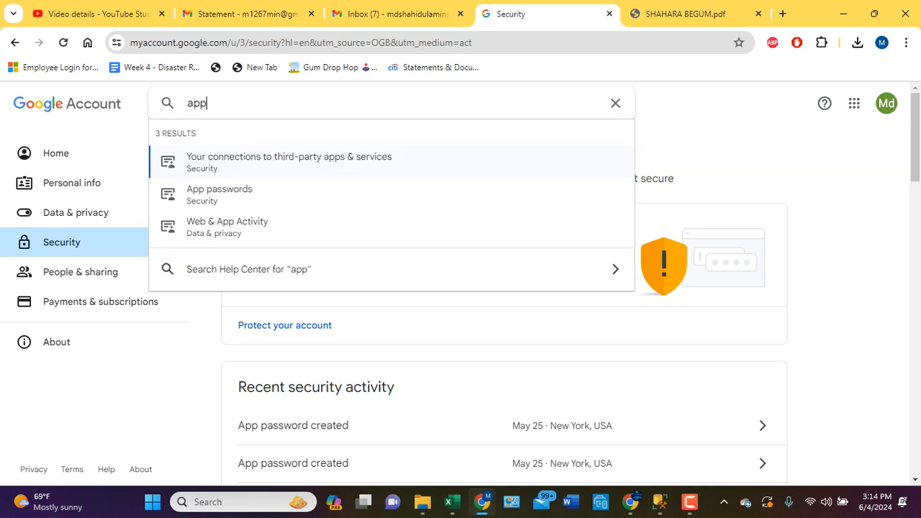
key(Down)
key(Return)
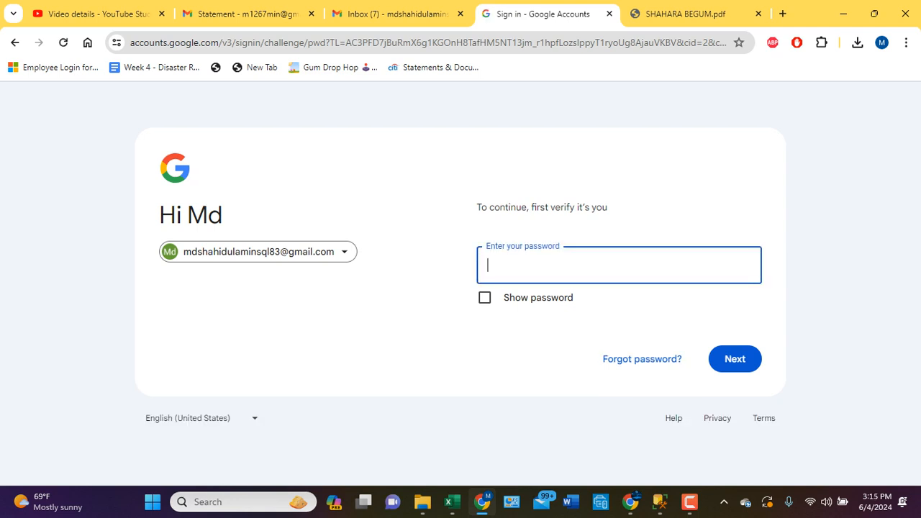
- Enter the Google account password to verify the account owner's identity and continue to App passwords
text(•••••••••••••)
key(Tab)
key(space)
key(space)
key(Return)
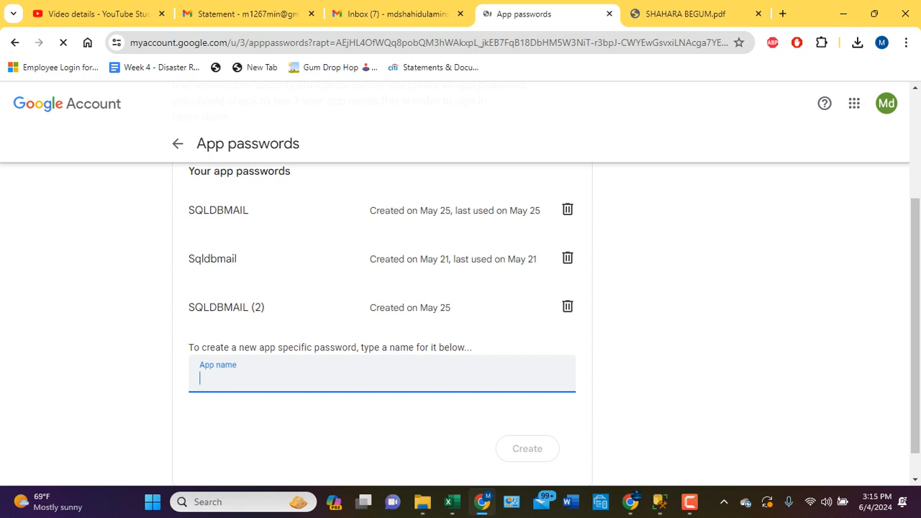
- Create a new app password with the app name Sqltraining_db_mail
text(Sq)
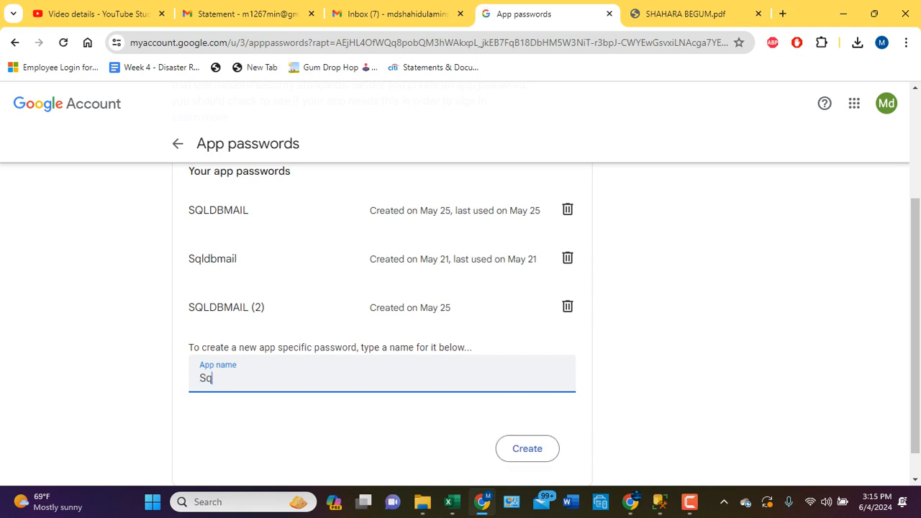
text(ltraining_db_mail)
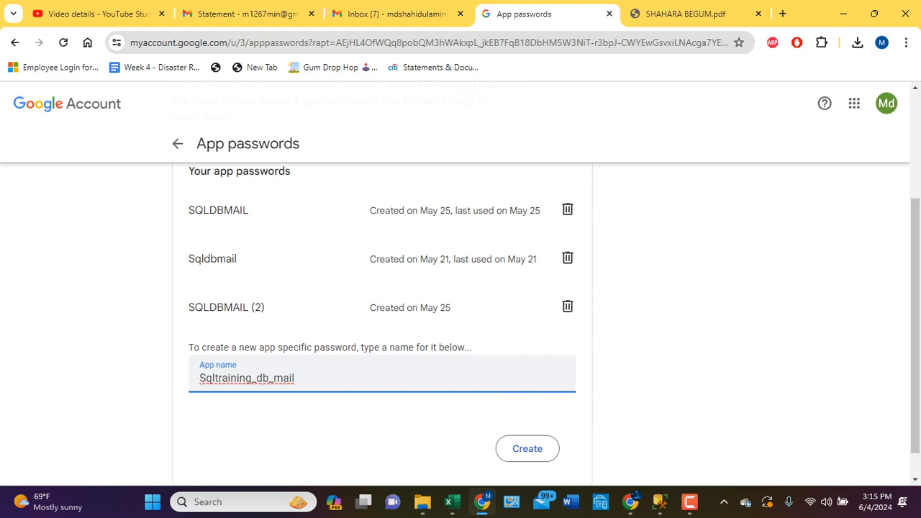
click(528, 448)
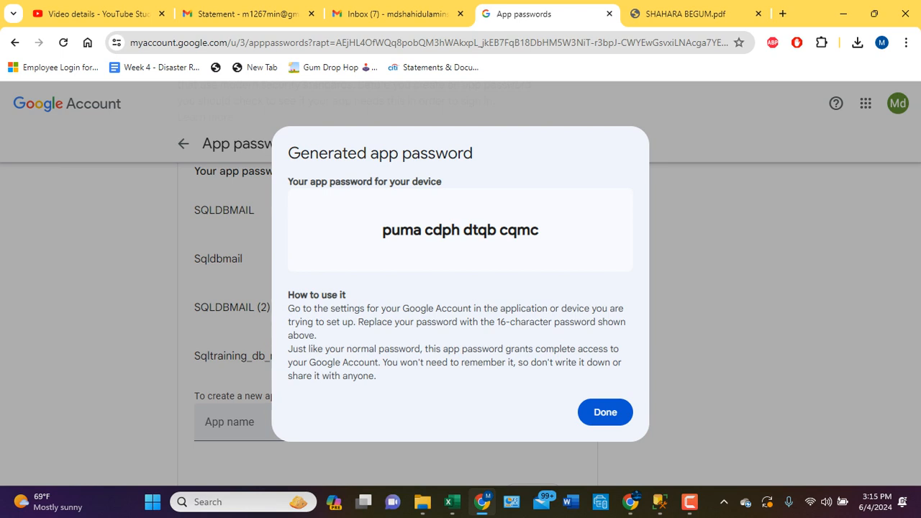
- Copy the generated app password into the Password and Confirm password fields of the SQL Server Management Studio mail account and save the account
drag(540, 230, 382, 231)
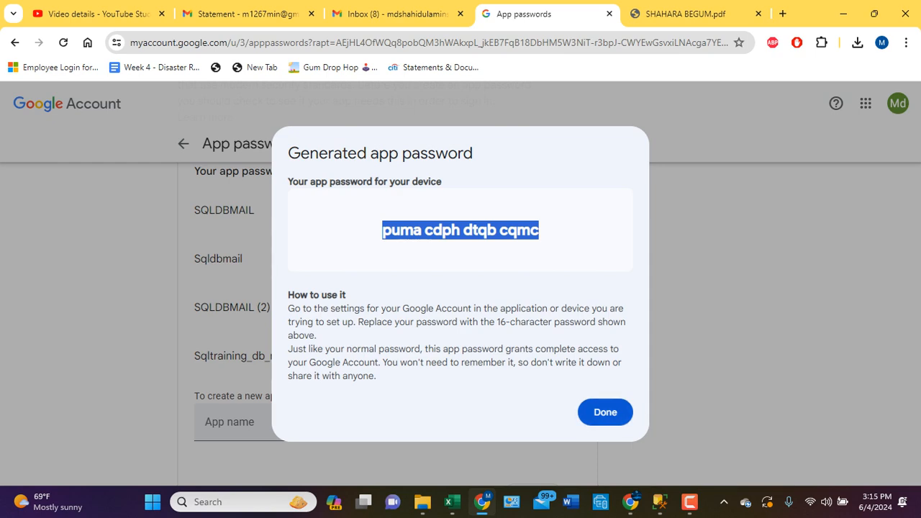
click(661, 502)
click(730, 435)
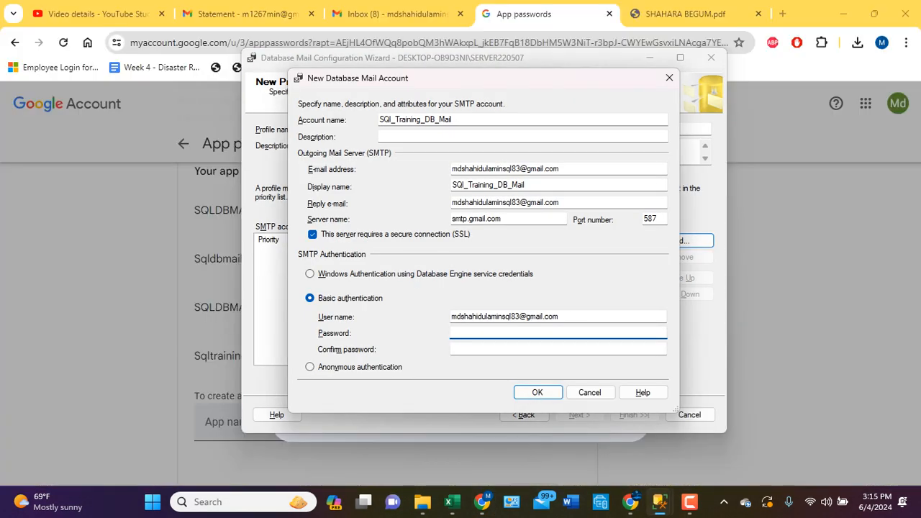
key(ctrl+v)
key(Tab)
key(ctrl+v)
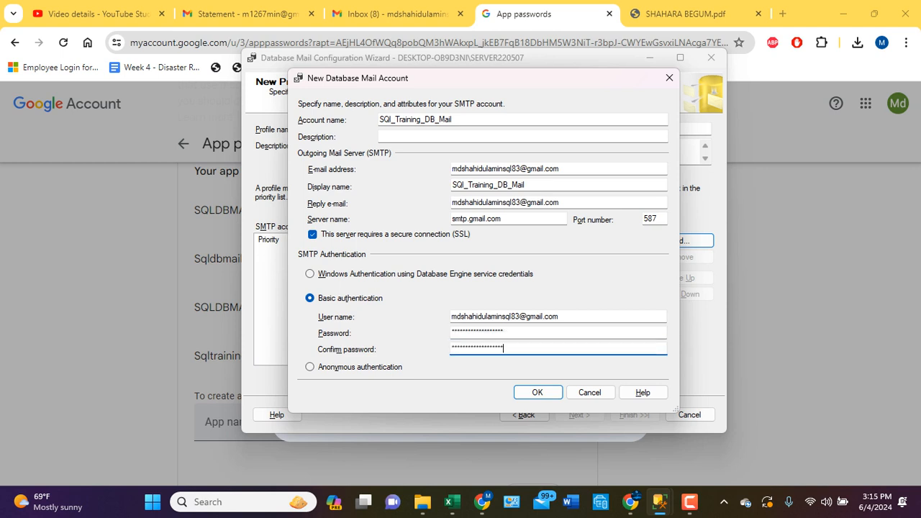
click(537, 392)
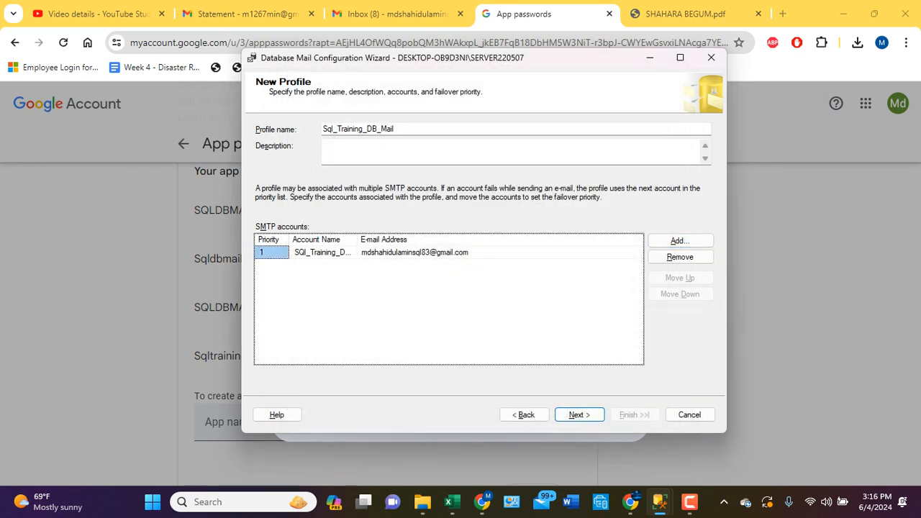
- Complete the wizard for the Sql_Training_DB_Mail profile with the default profile security and system parameters, and close it
click(395, 129)
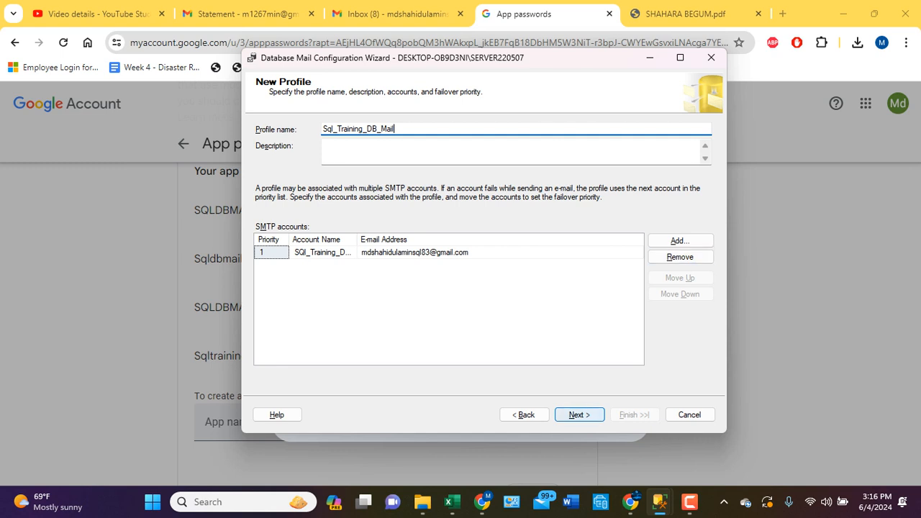
click(579, 414)
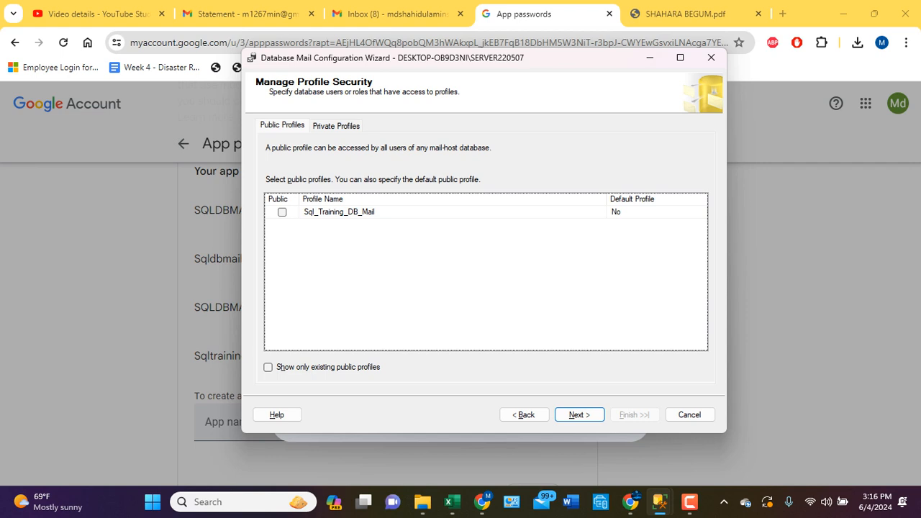
key(Return)
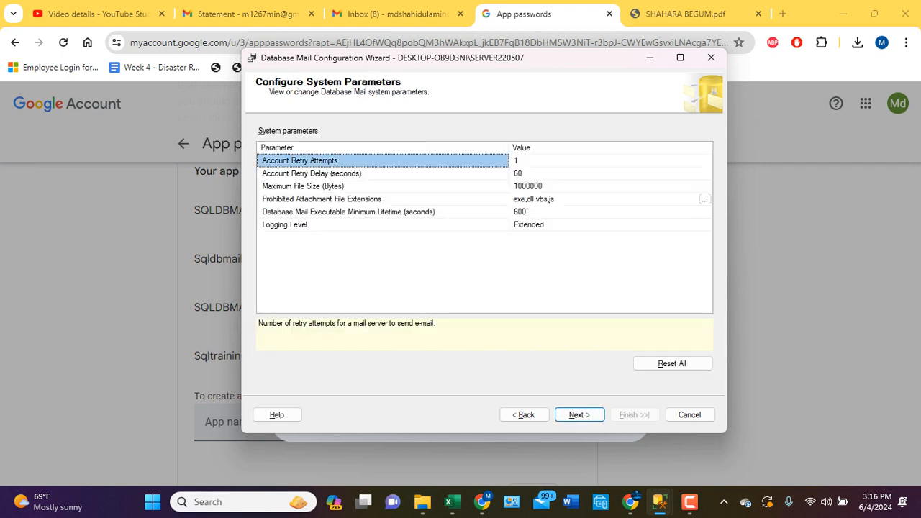
click(579, 414)
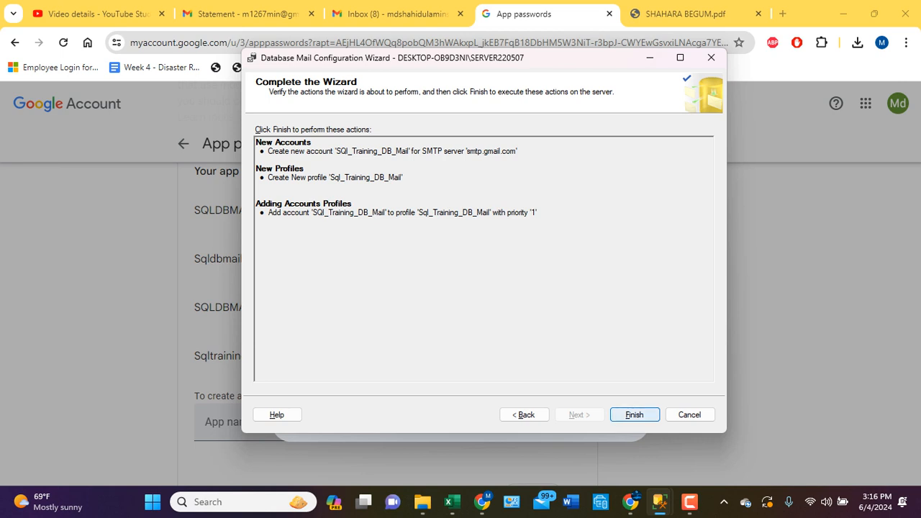
click(634, 415)
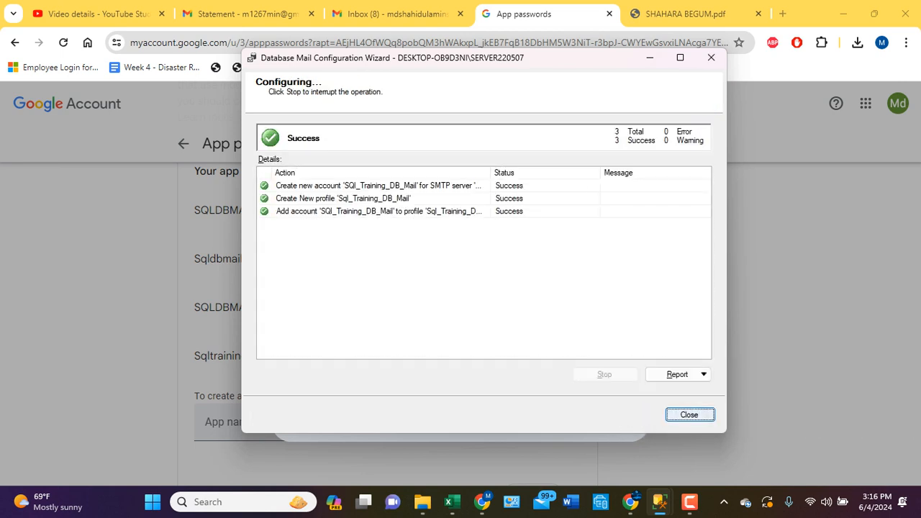
click(689, 415)
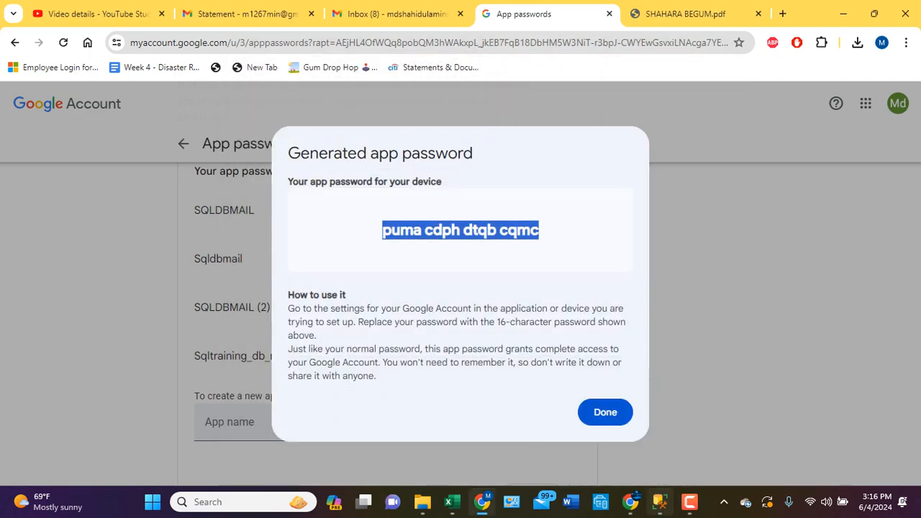
- Switch to SQL Server Management Studio, expand the AdventureWorks2022 database in Object Explorer and open a new query
click(659, 502)
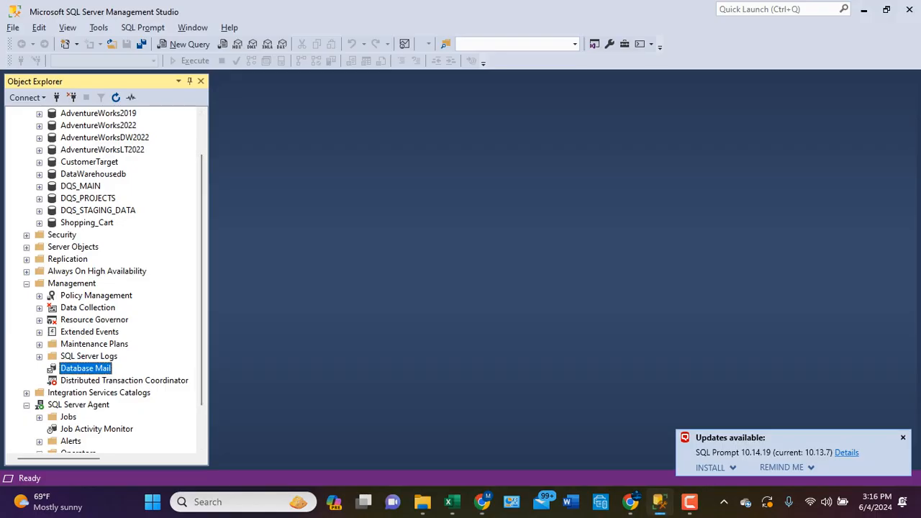
scroll(108, 280, down, 3)
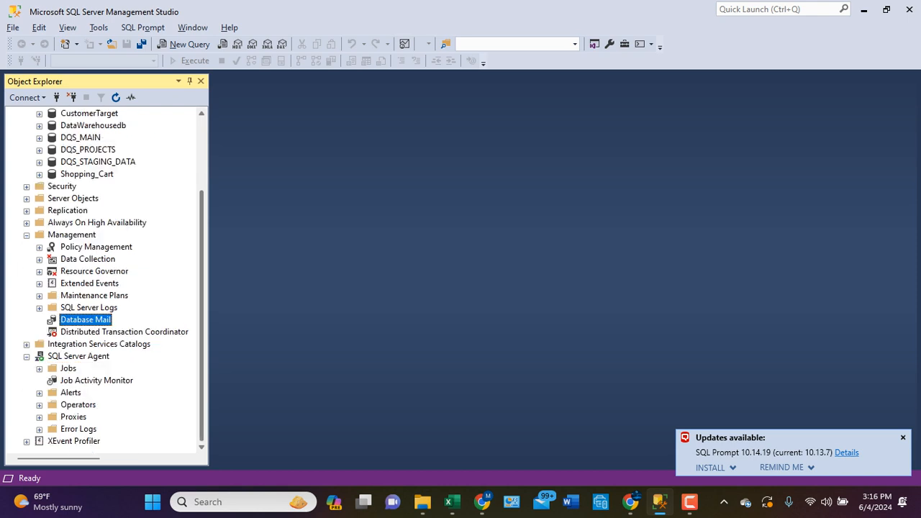
right_click(80, 232)
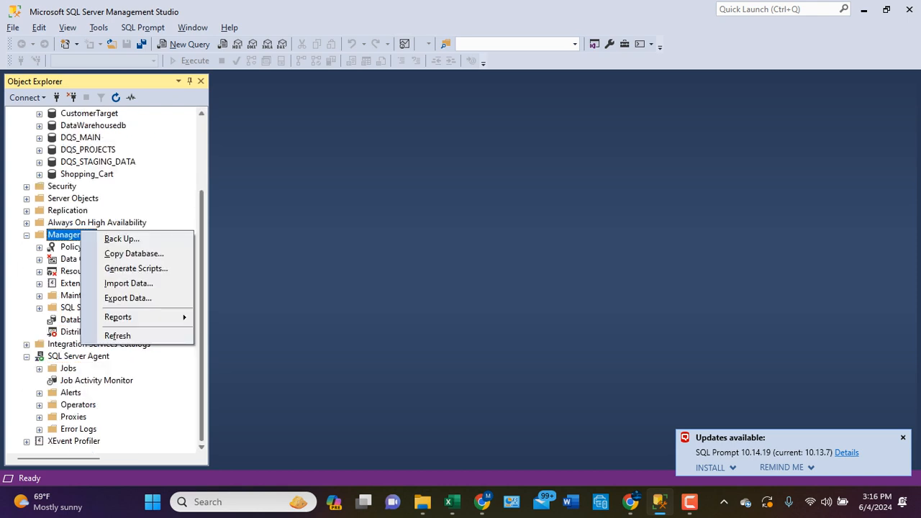
drag(201, 317, 202, 241)
click(27, 126)
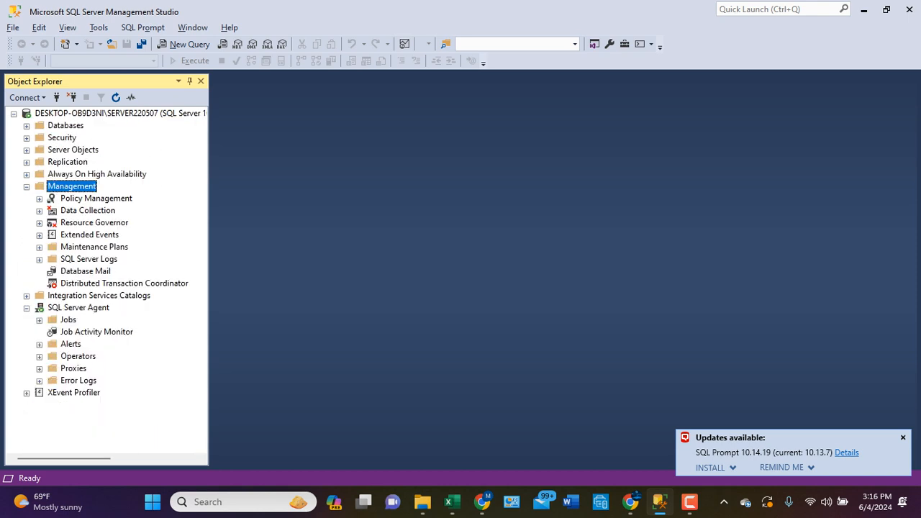
click(97, 199)
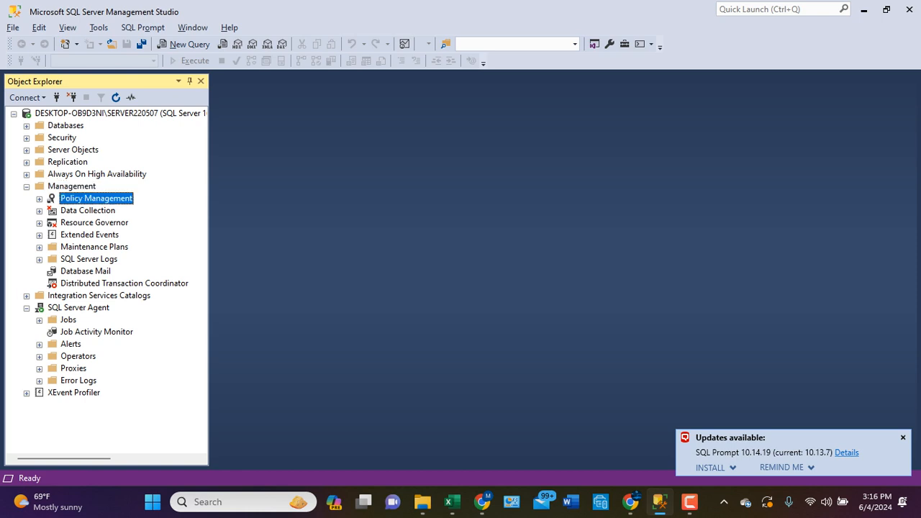
click(27, 126)
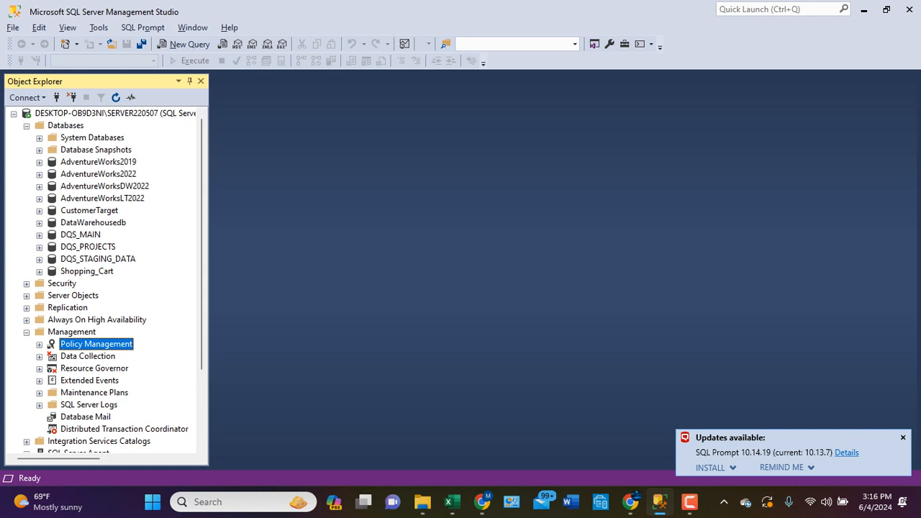
click(40, 174)
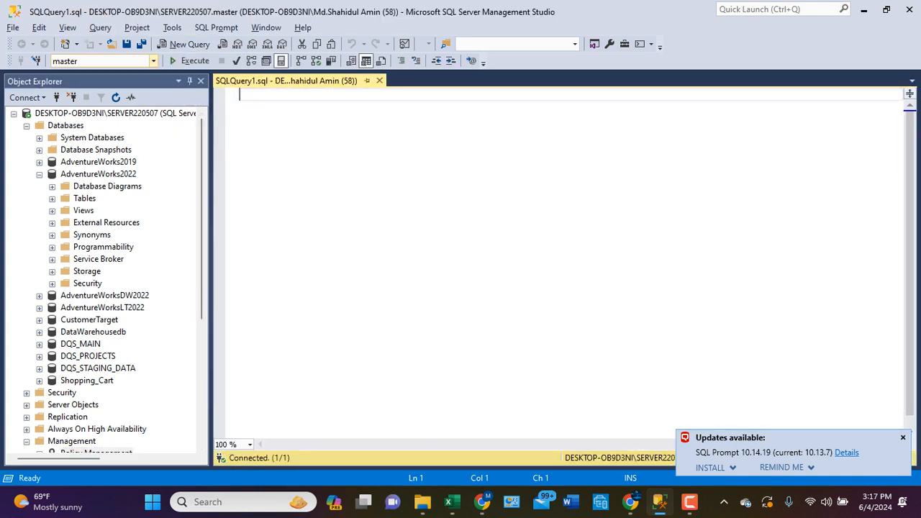
- Begin a use statement in the empty query and insert the AdventureWorks2022 database name from Object Explorer
click(154, 61)
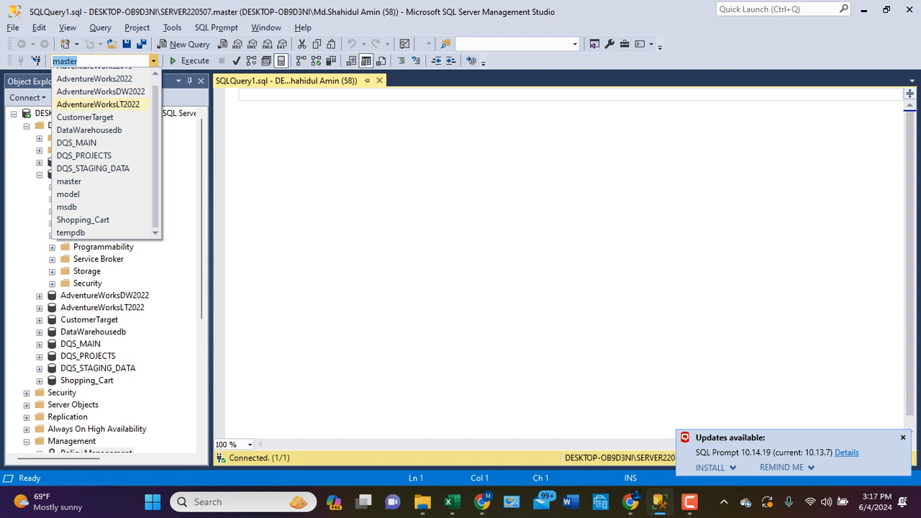
click(98, 105)
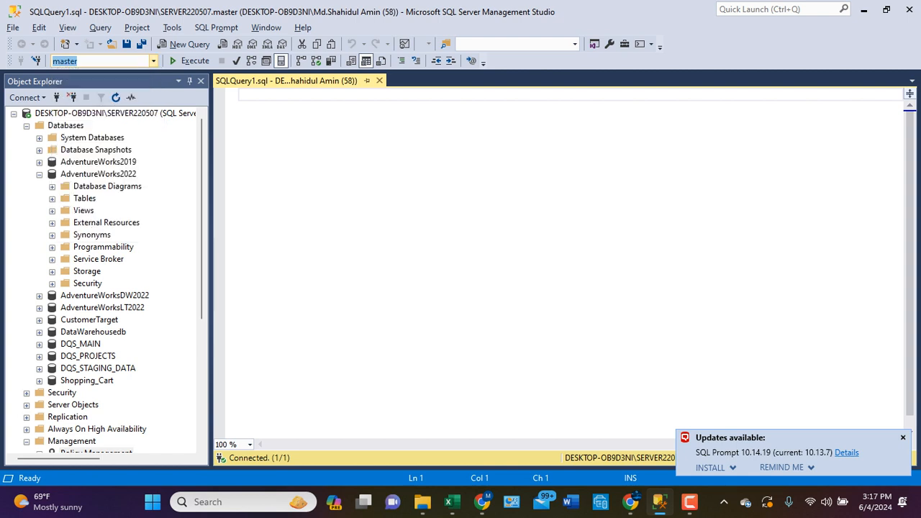
click(240, 94)
text(use)
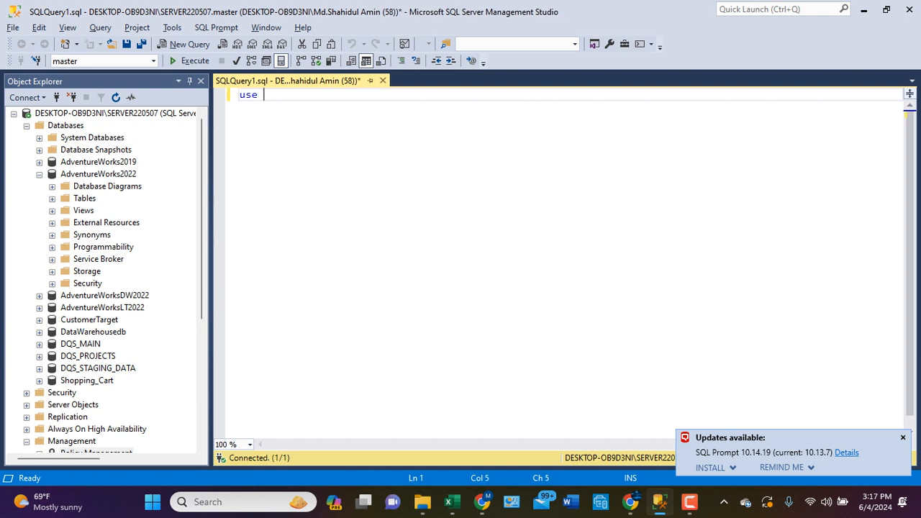
drag(99, 174, 306, 95)
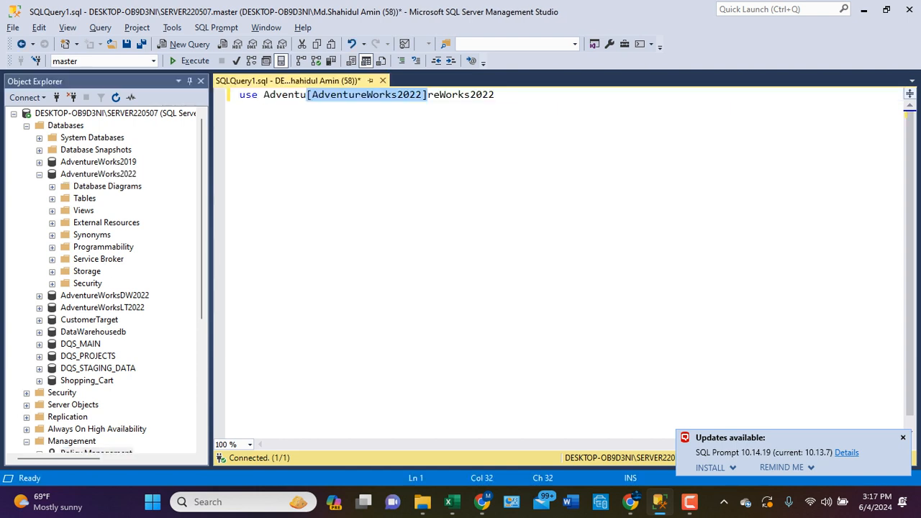
- Remove the stray text around the bracketed database name so the line reads use [AdventureWorks2022], and execute it
drag(495, 94, 433, 94)
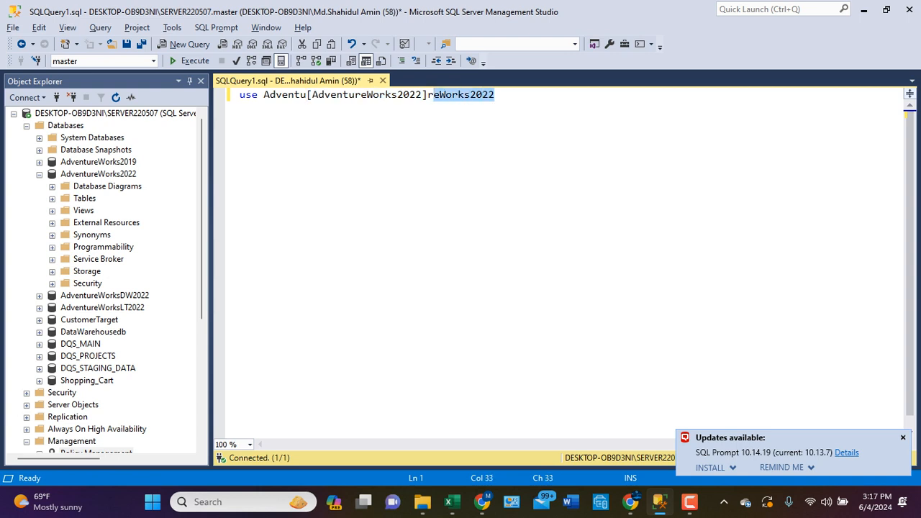
key(BackSpace)
key(BackSpace)
click(306, 95)
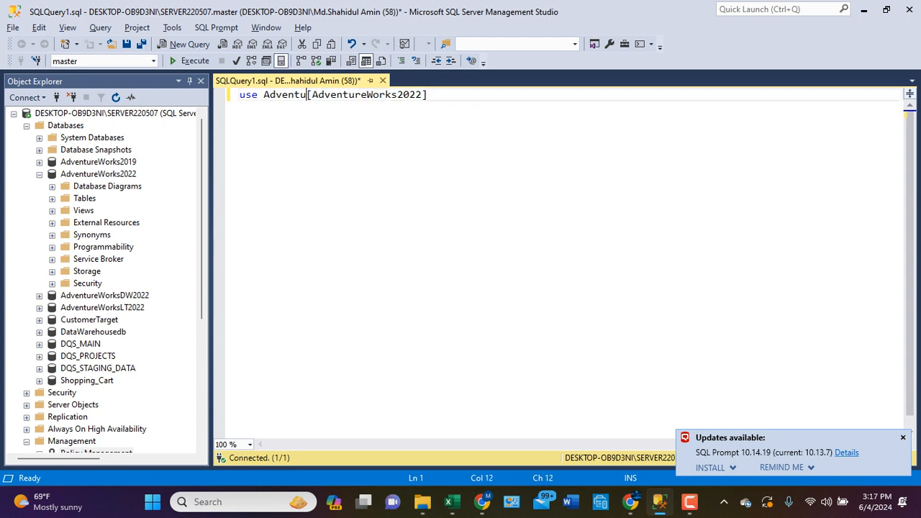
key(BackSpace)
key(BackSpace)
key(BackSpace)
key(BackSpace)
key(BackSpace)
key(BackSpace)
key(BackSpace)
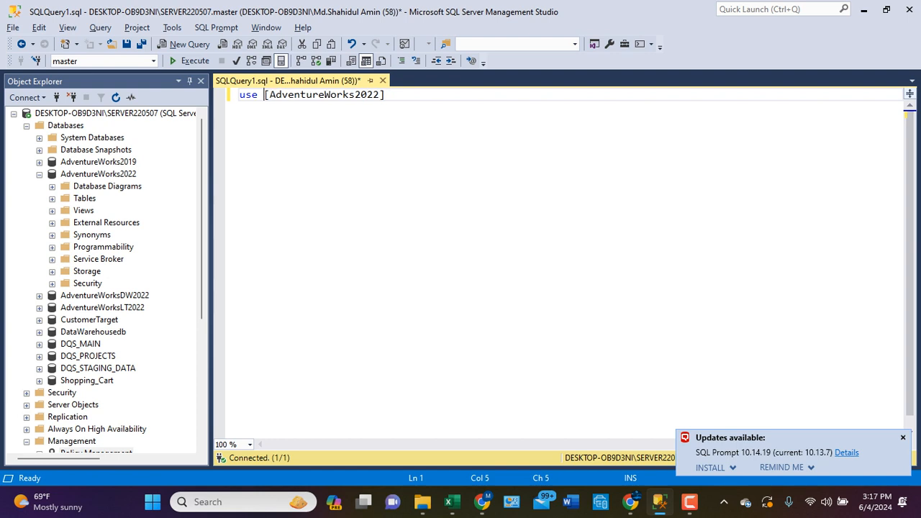
key(ctrl+a)
click(190, 61)
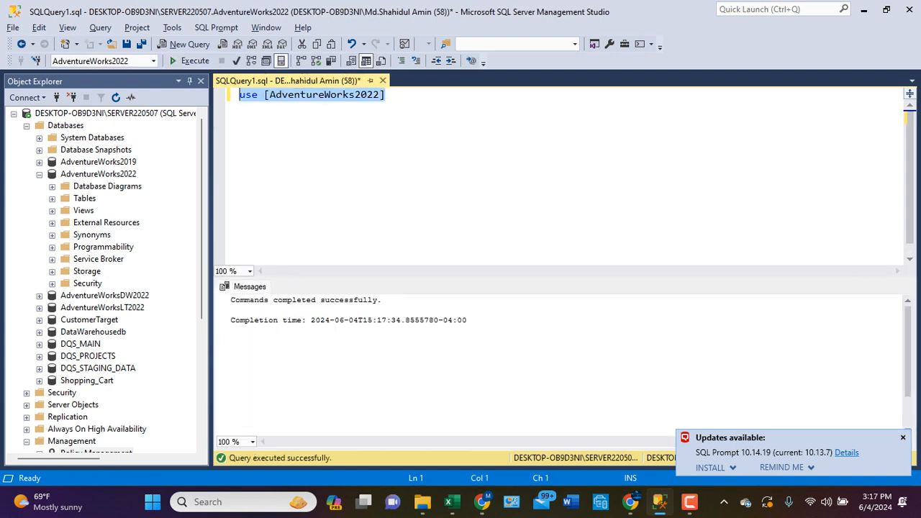
- Expand the AdventureWorks2022 tables and add the line Select * from [HumanResources].[Department] to the query
click(52, 198)
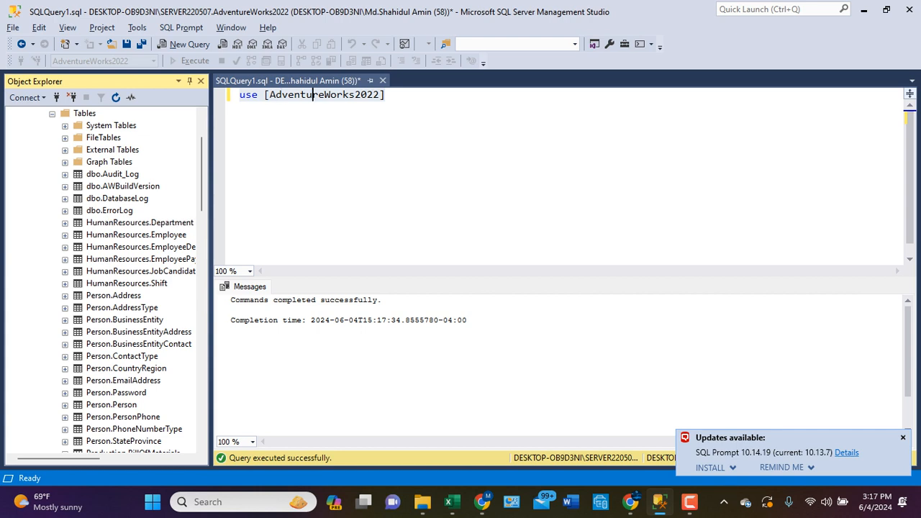
drag(385, 95, 386, 94)
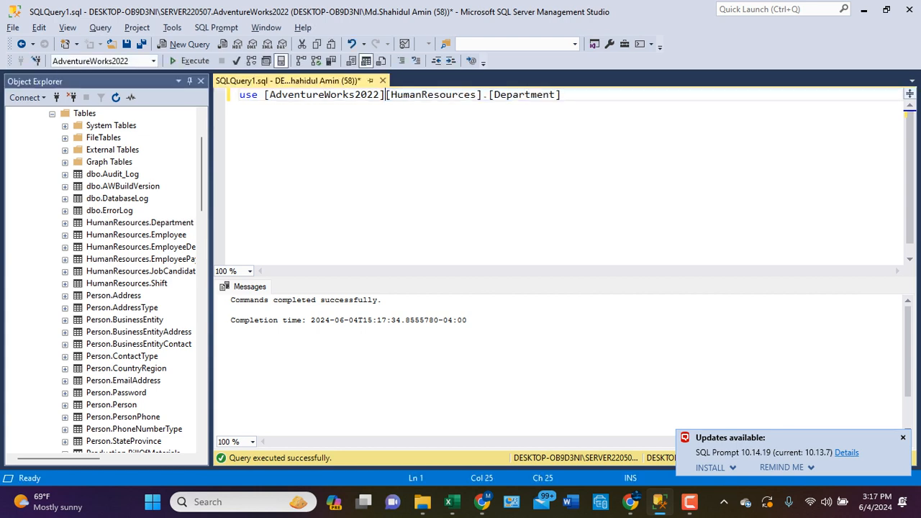
key(Return)
text(Sel)
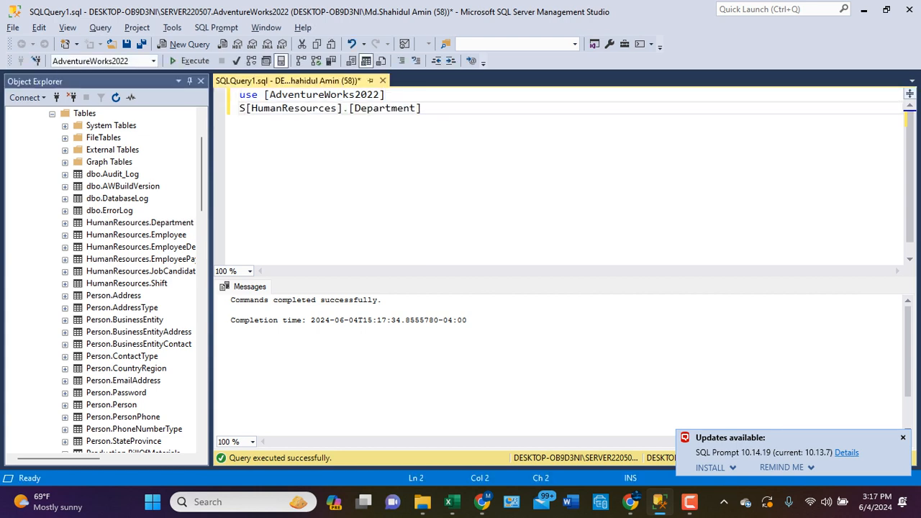
text(ect )
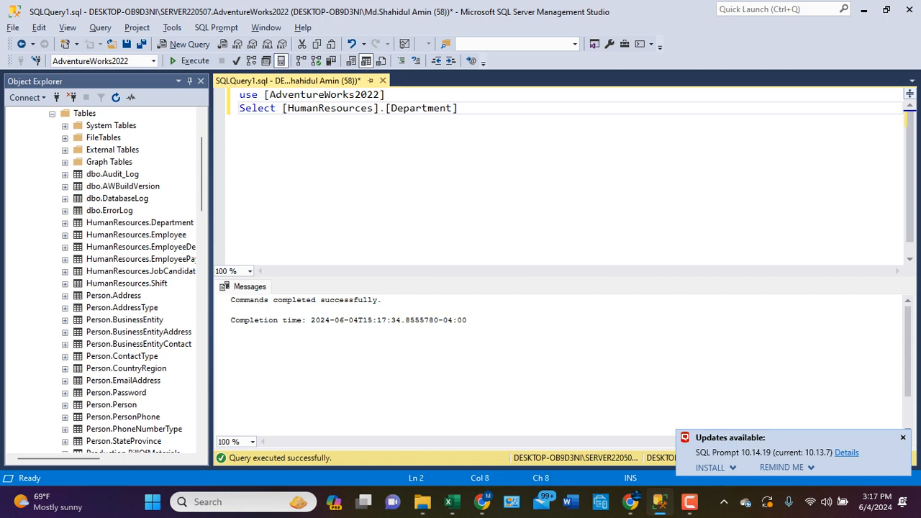
text(* from)
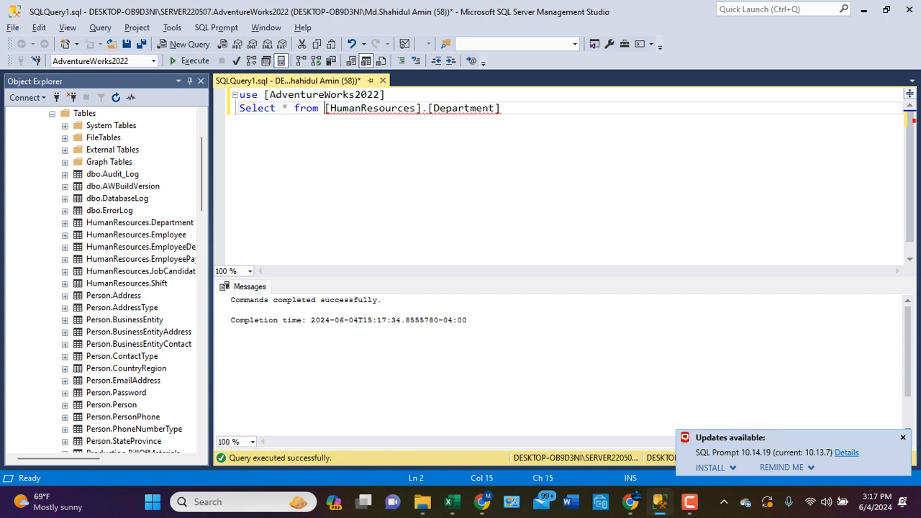
- Execute only the Department Select statement and dismiss the SQL Prompt update notification
drag(501, 108, 240, 107)
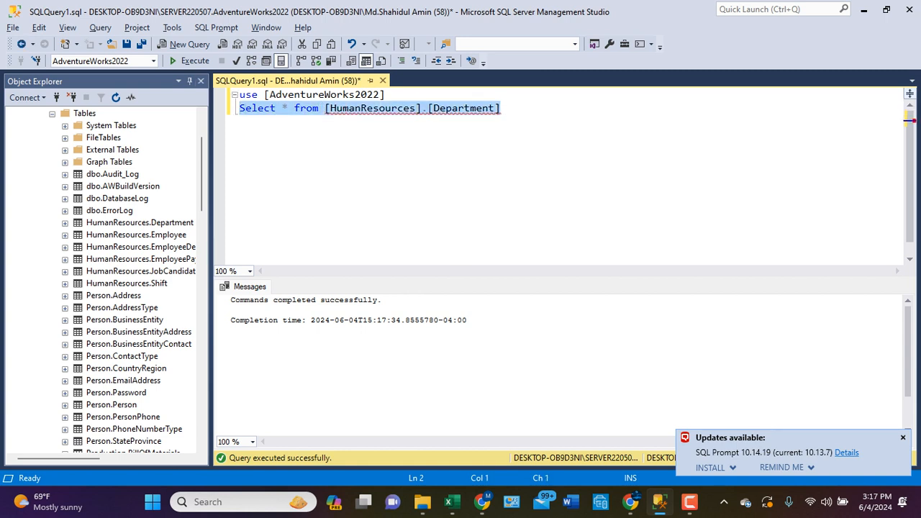
key(F5)
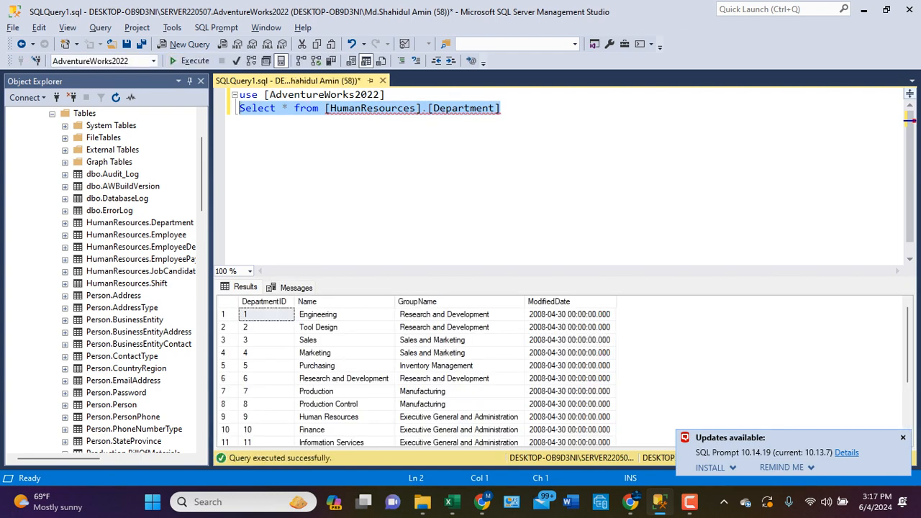
click(459, 108)
click(903, 438)
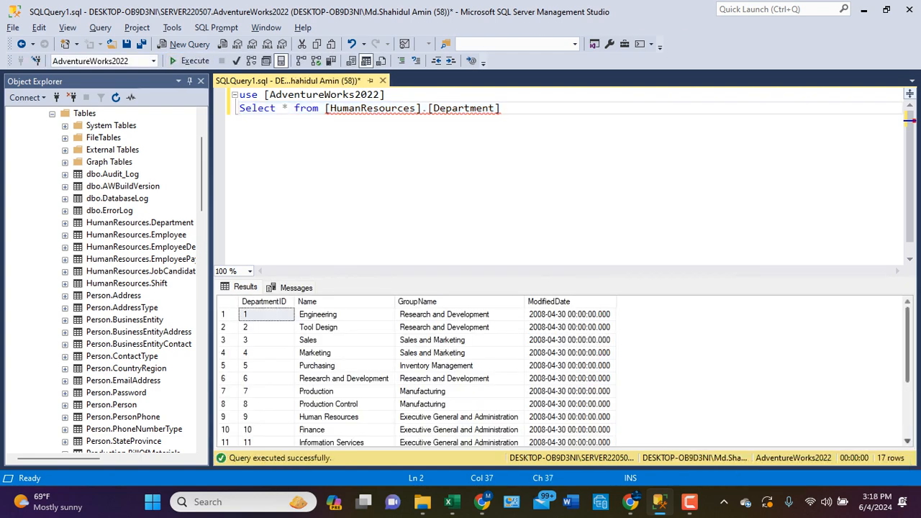
mouse_move(908, 357)
mouse_down()
mouse_move(907, 413)
mouse_move(908, 346)
mouse_up()
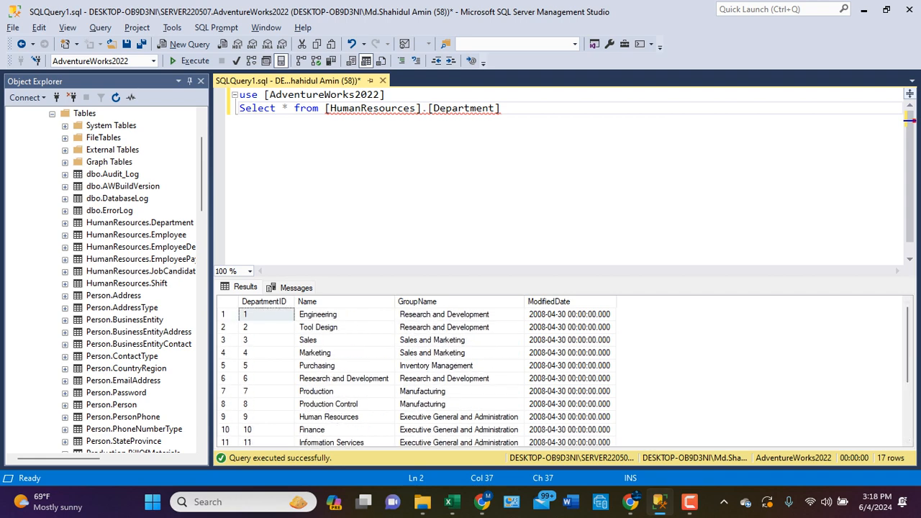
- Leave a blank line below the Select statement and start the statement Update [HumanResources].[Department]
click(501, 108)
key(Return)
key(Return)
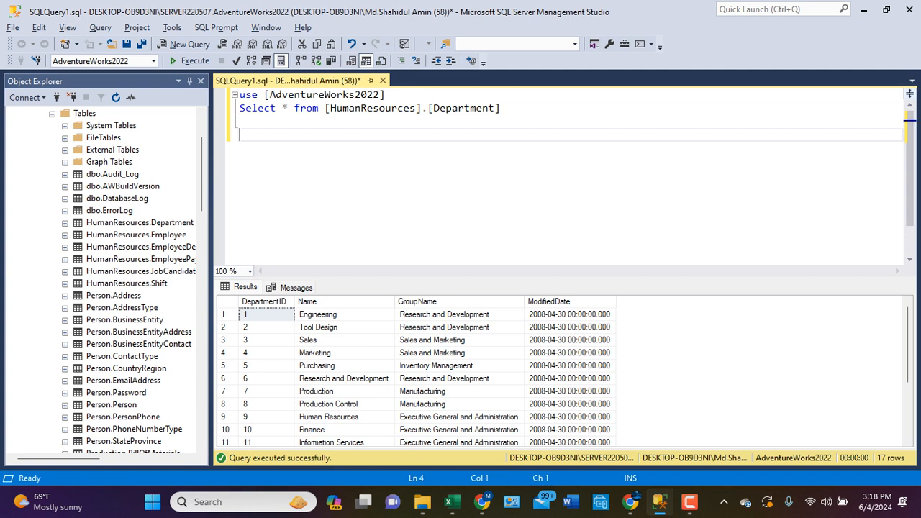
click(501, 109)
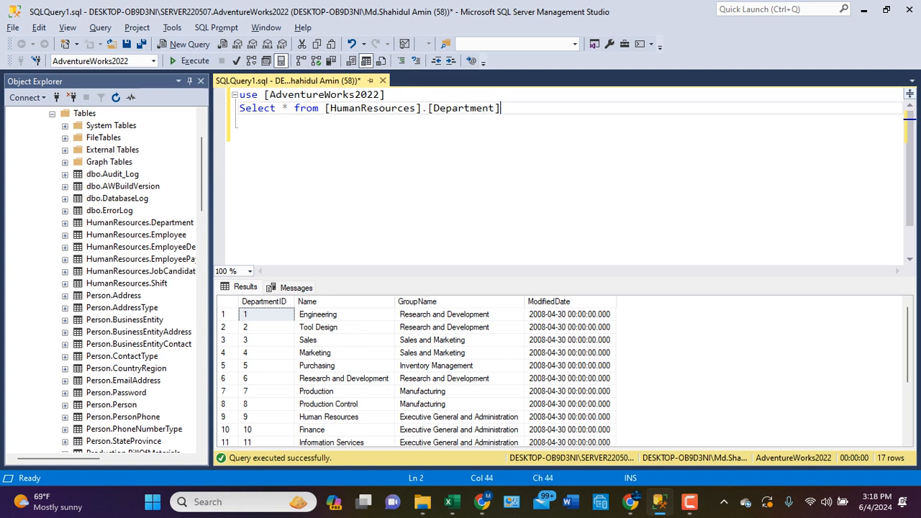
key(Return)
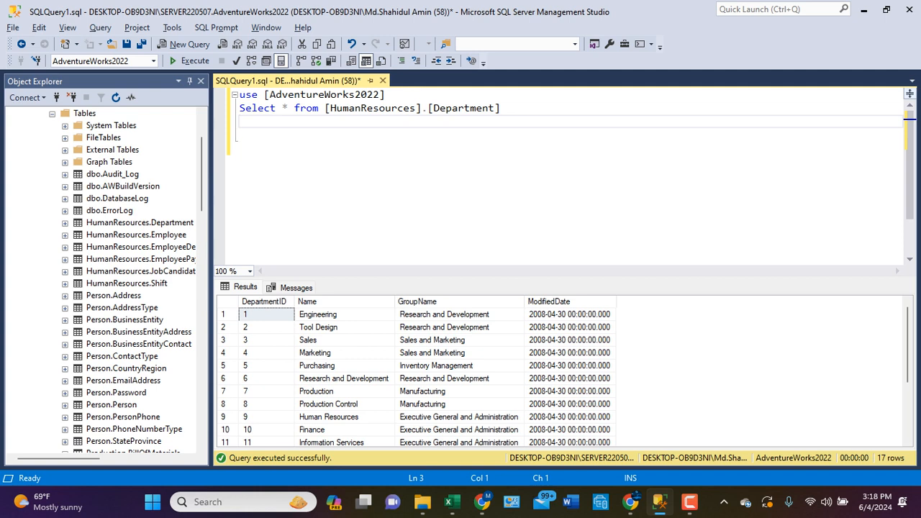
key(Return)
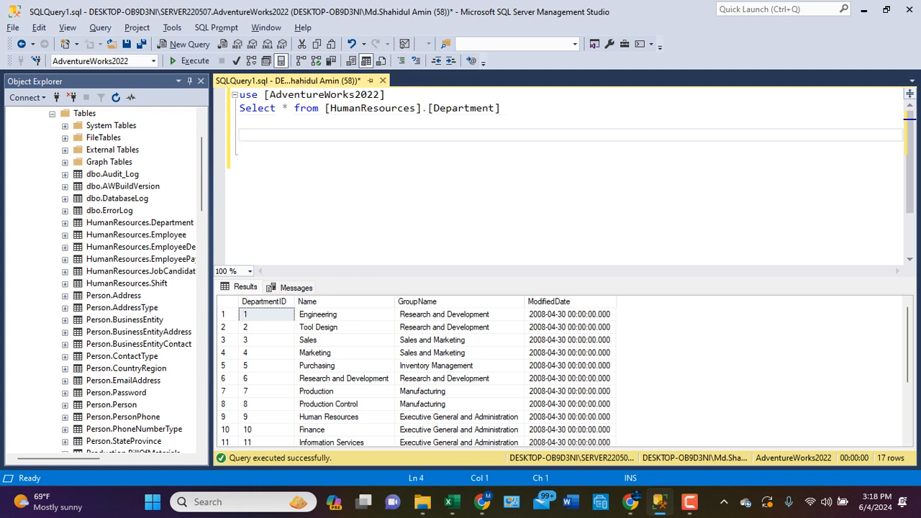
text(Update)
drag(140, 223, 283, 136)
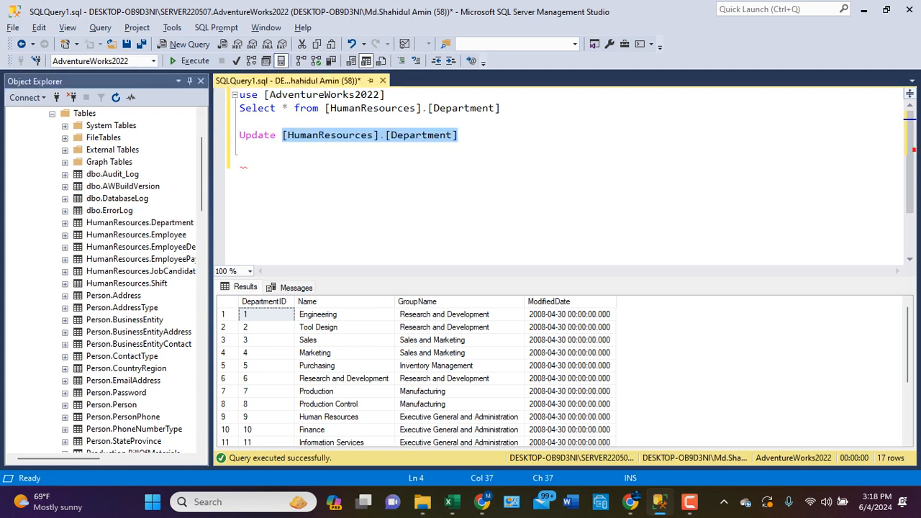
- Add the clause set GroupName='Human Resource' to the Update statement
text(set)
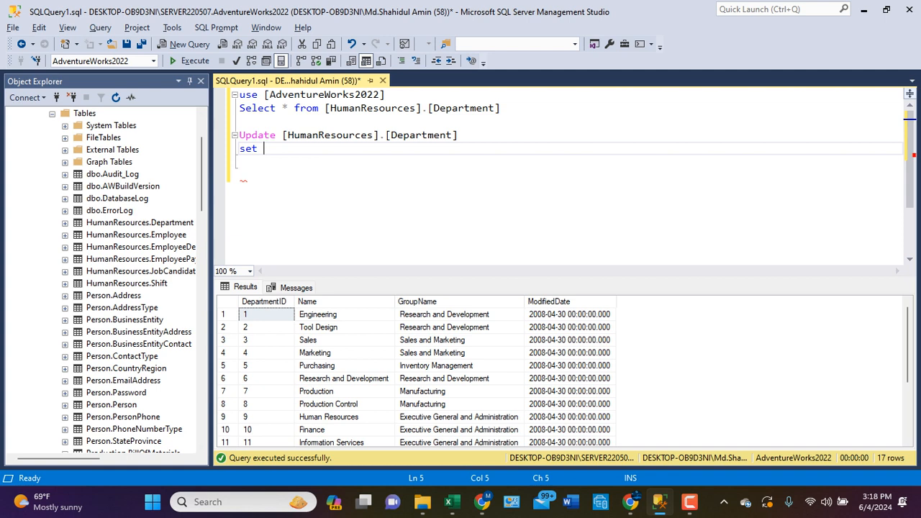
text( GroupName)
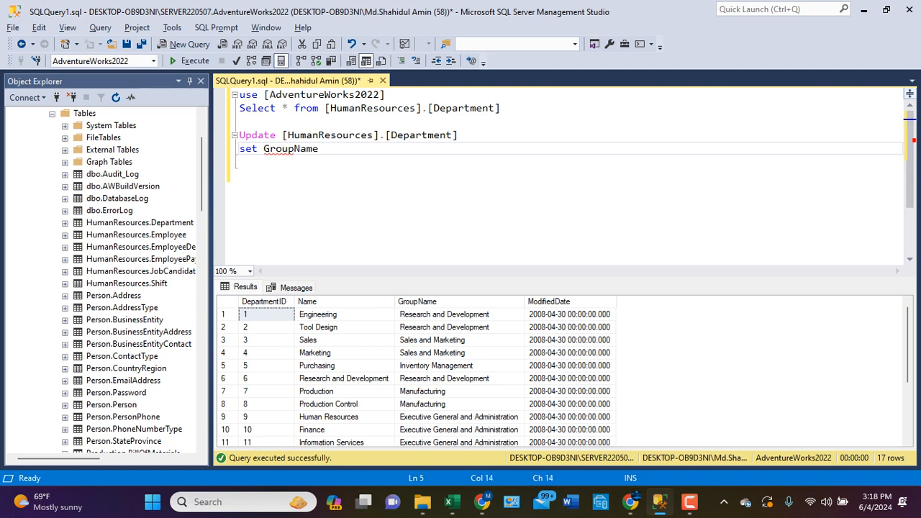
text(=)
text('Human)
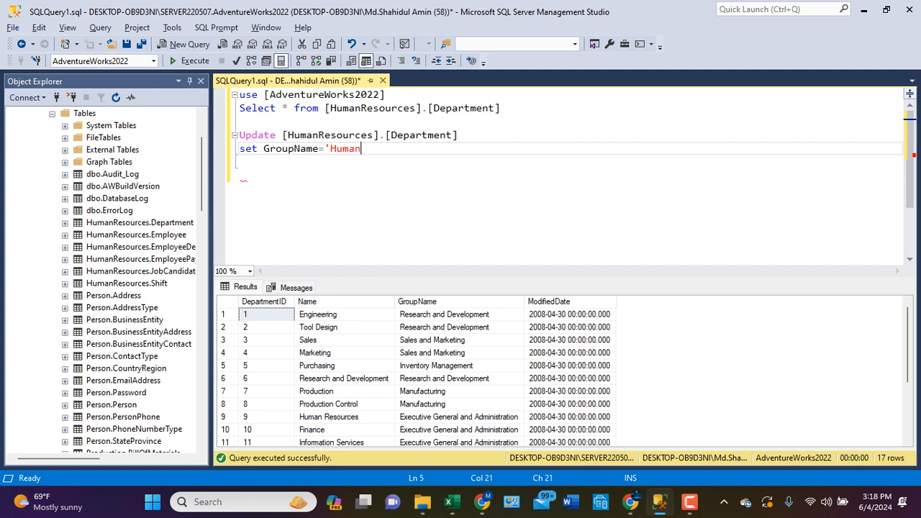
text( Resource')
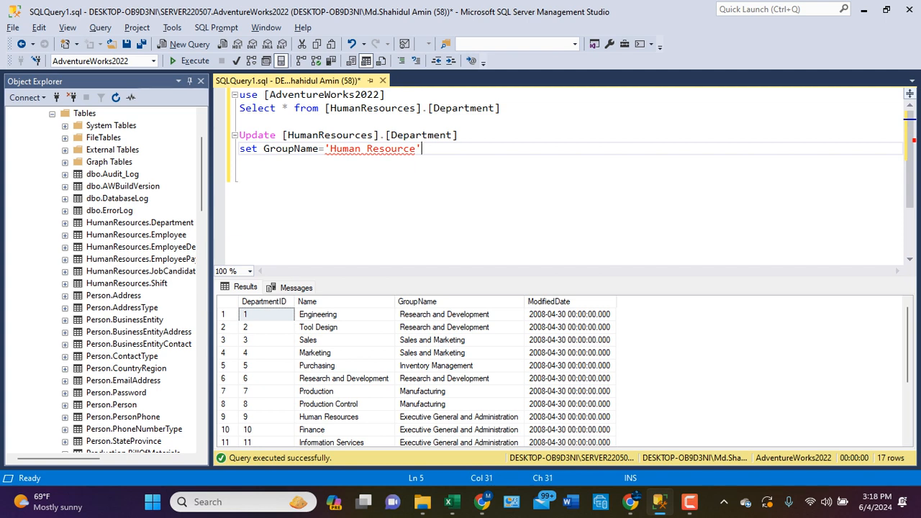
- Add the clause where DepartmentID=3 on a new line of the Update statement and correct the column name's spelling
key(Return)
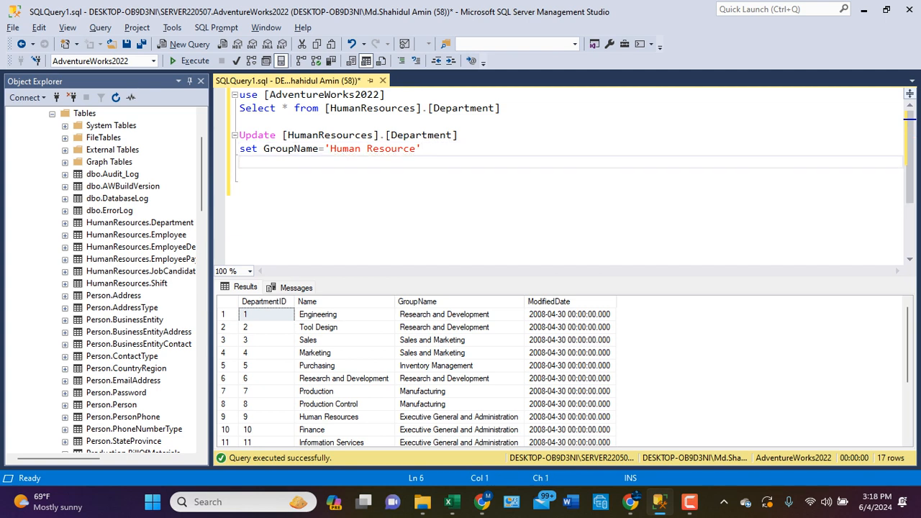
text(where)
text(Depertment)
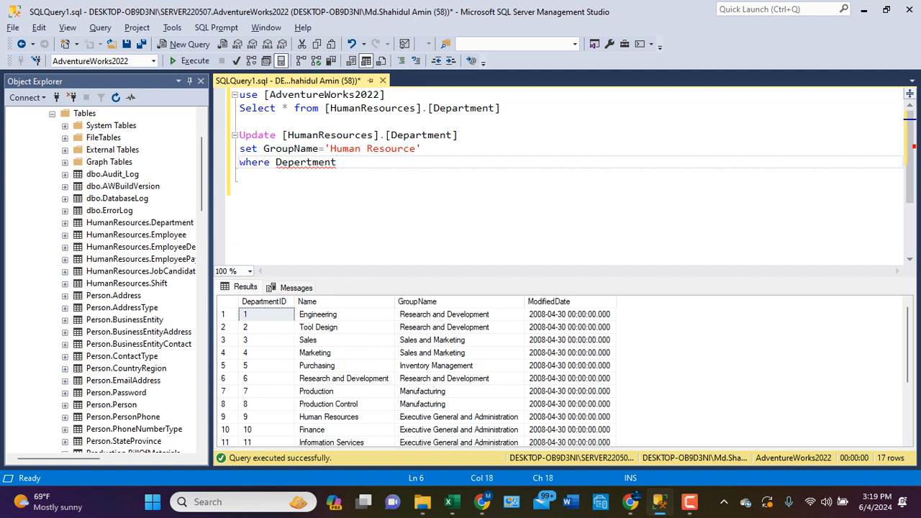
key(BackSpace)
key(BackSpace)
text(tID=)
key(BackSpace)
text(=3)
key(Return)
key(Return)
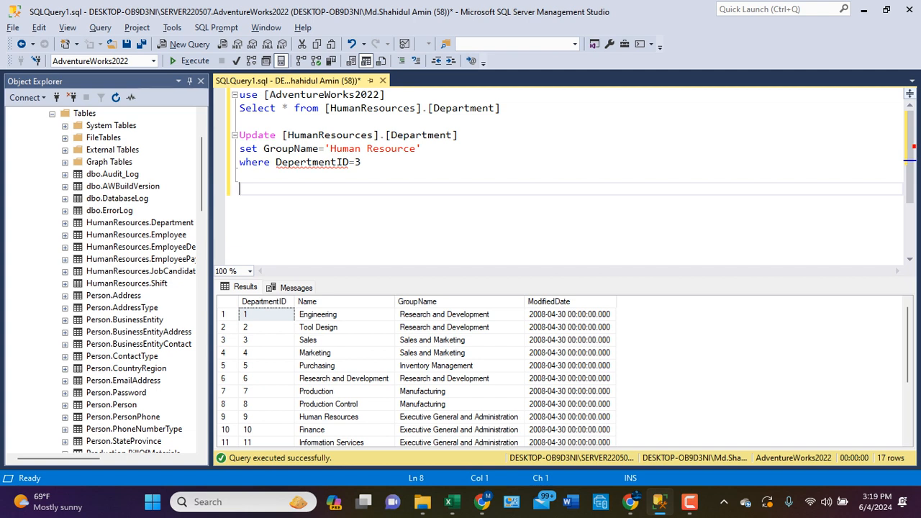
click(300, 162)
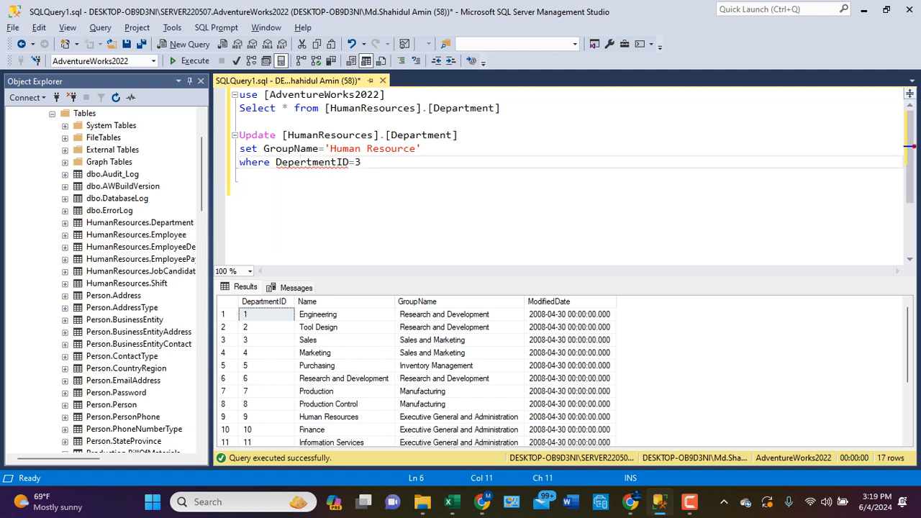
click(309, 190)
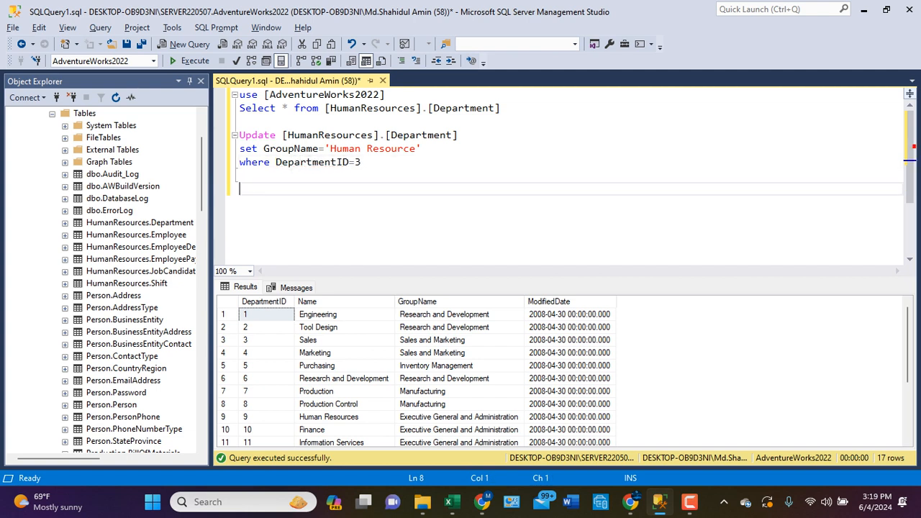
- Execute only the three-line Update statement on [HumanResources].[Department]
drag(362, 163, 240, 135)
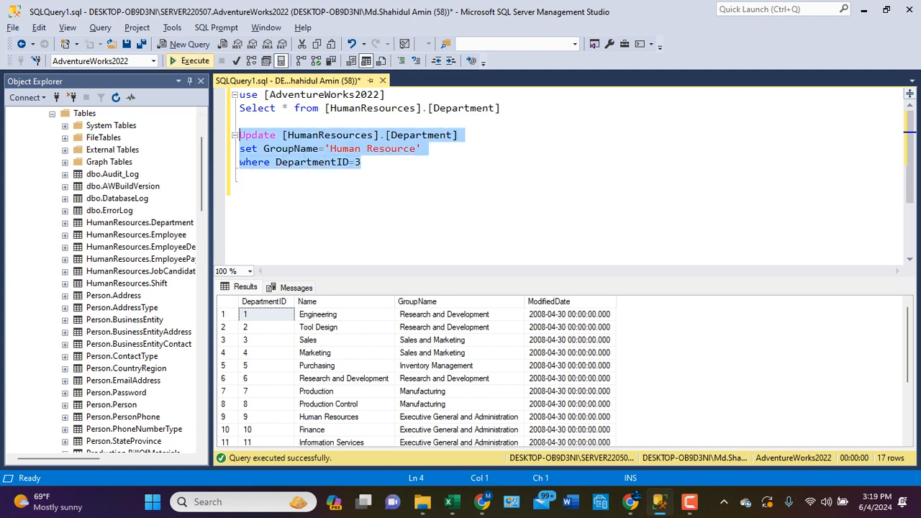
click(193, 61)
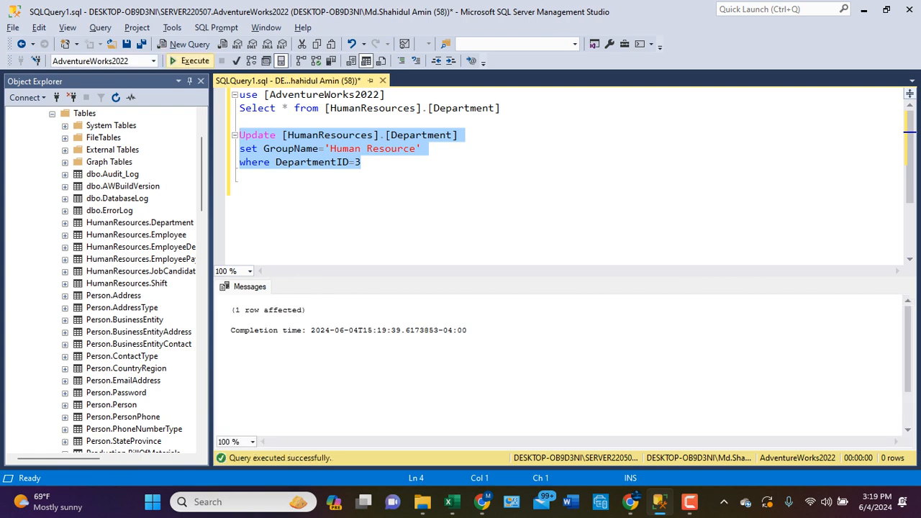
click(262, 189)
- Execute only the Department Select statement again and check the GroupName of the Sales row
drag(500, 108, 239, 108)
click(191, 61)
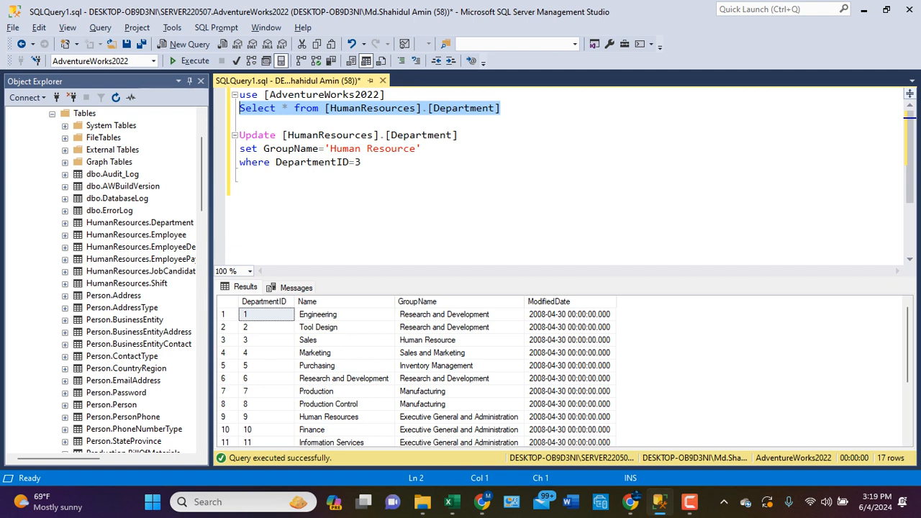
click(427, 340)
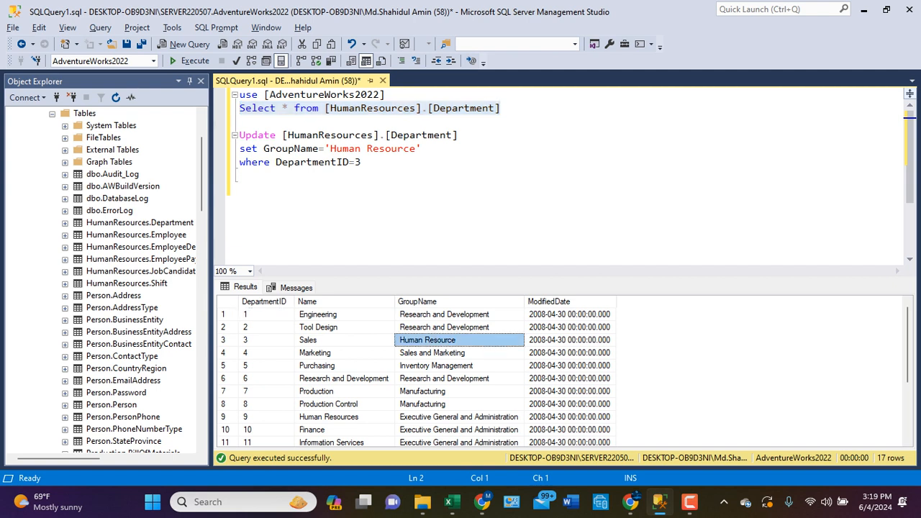
- Copy the server name DESKTOP-OB9D3NI\SQLSERVER11 from a new Database Engine connection's server choices and close it without connecting
click(362, 163)
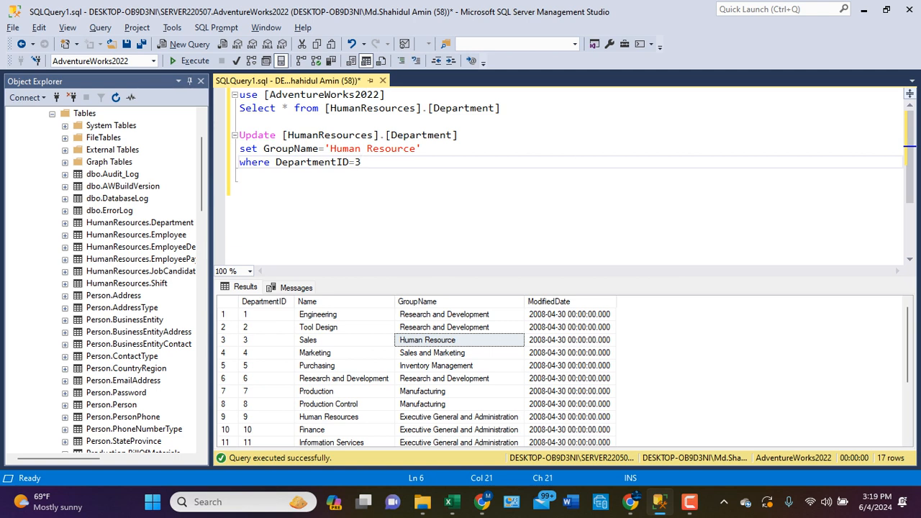
drag(239, 135, 240, 176)
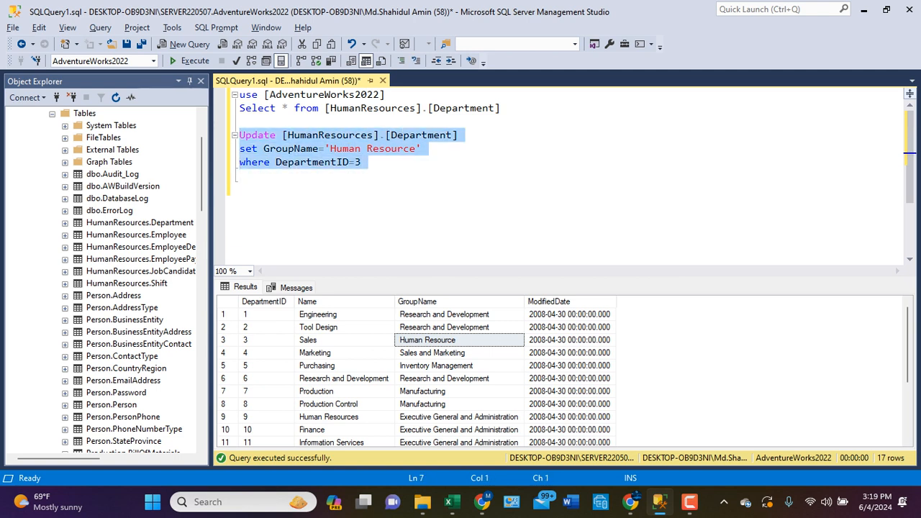
click(202, 175)
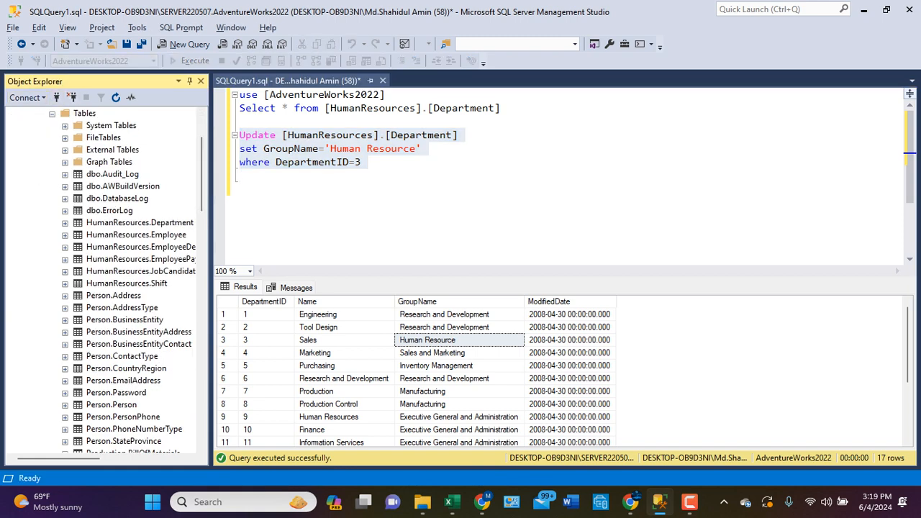
drag(202, 173, 202, 144)
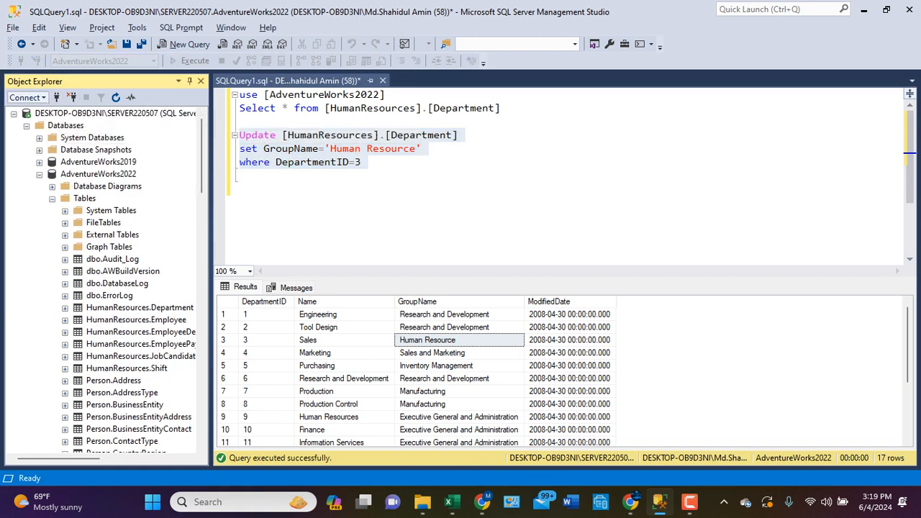
click(25, 97)
click(44, 110)
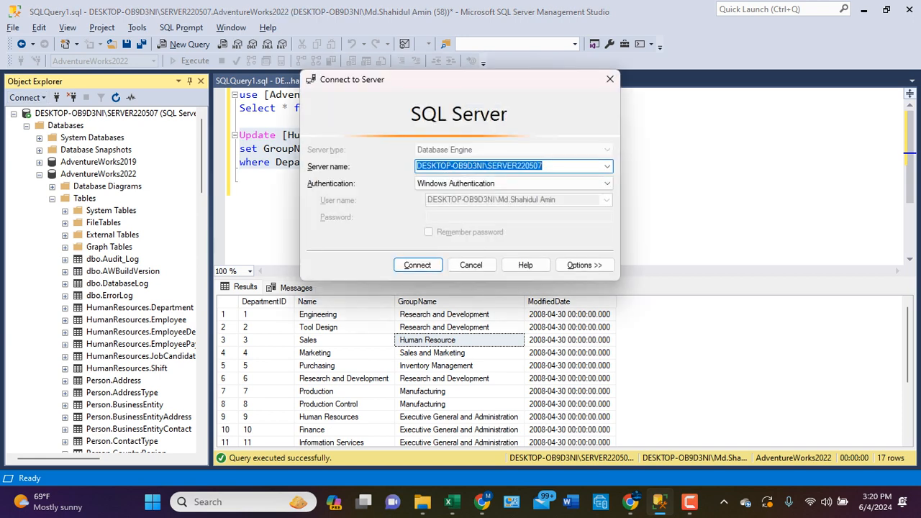
click(607, 166)
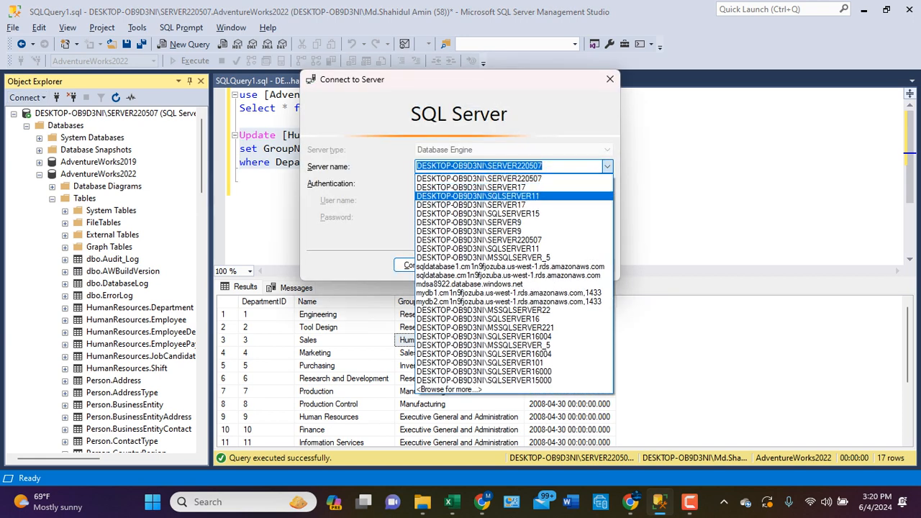
click(477, 196)
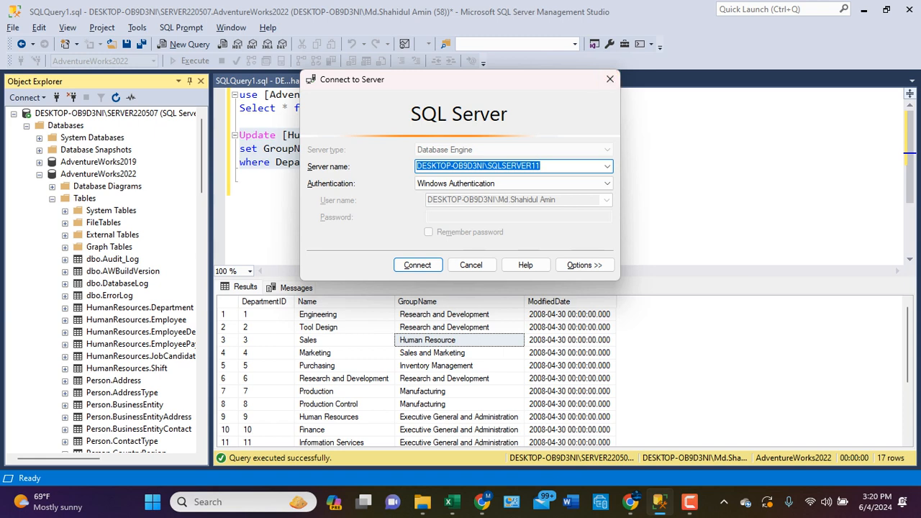
click(609, 79)
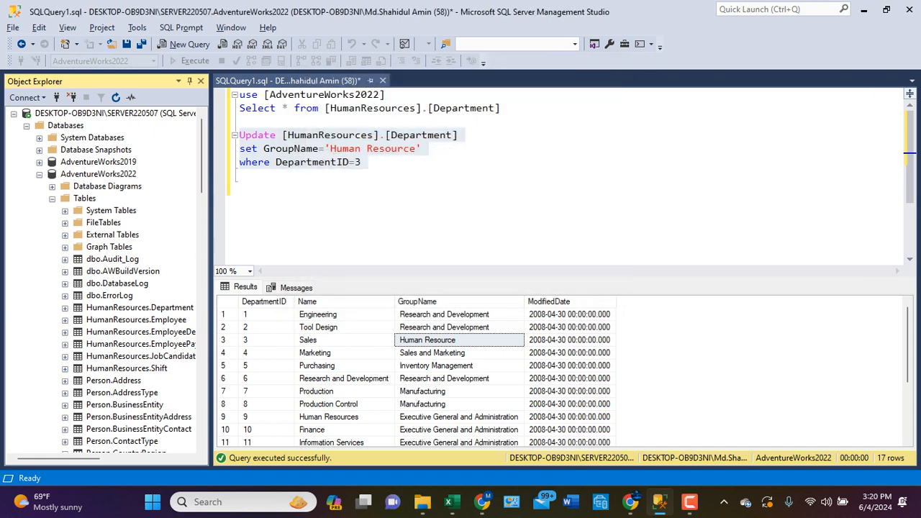
- Paste the server name DESKTOP-OB9D3NI\SQLSERVER11 below the Update statement as a comment and prefix it with the word Server
key(Return)
text(DESKTOP-OB9D3NI\SQLSERVER11)
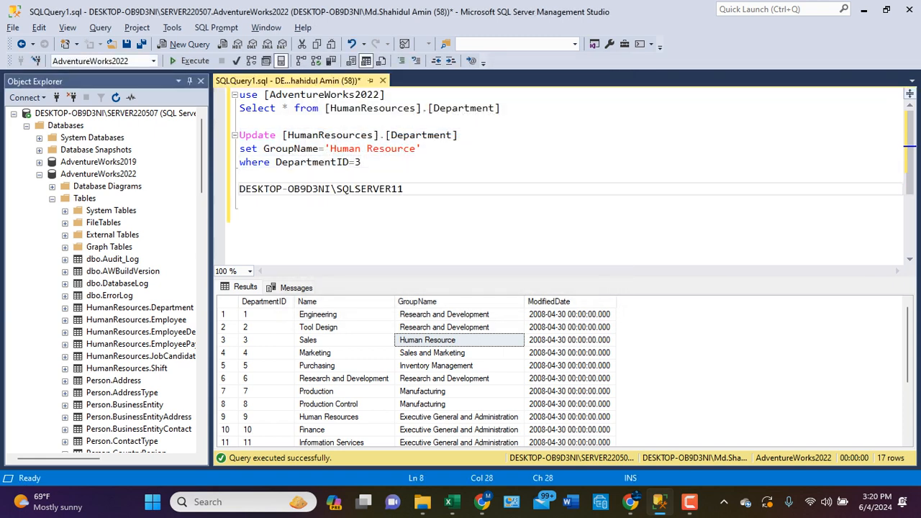
click(401, 61)
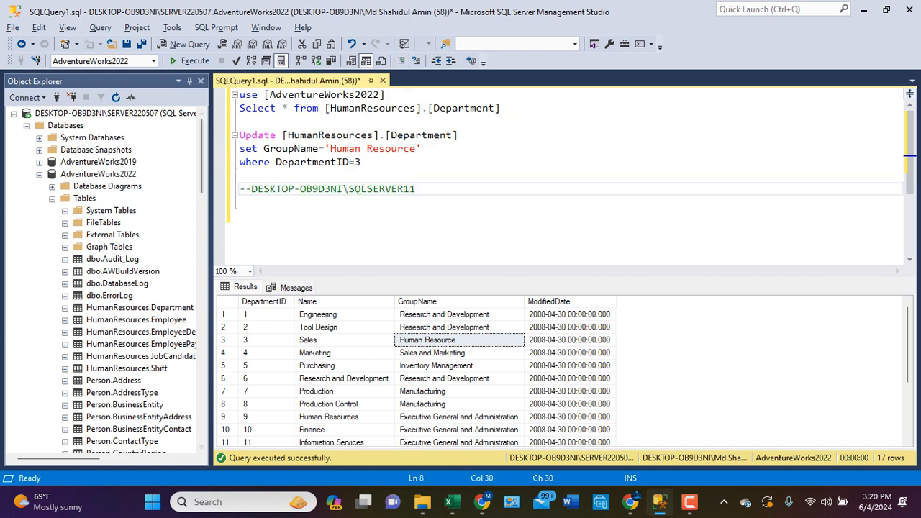
click(251, 189)
text(Server)
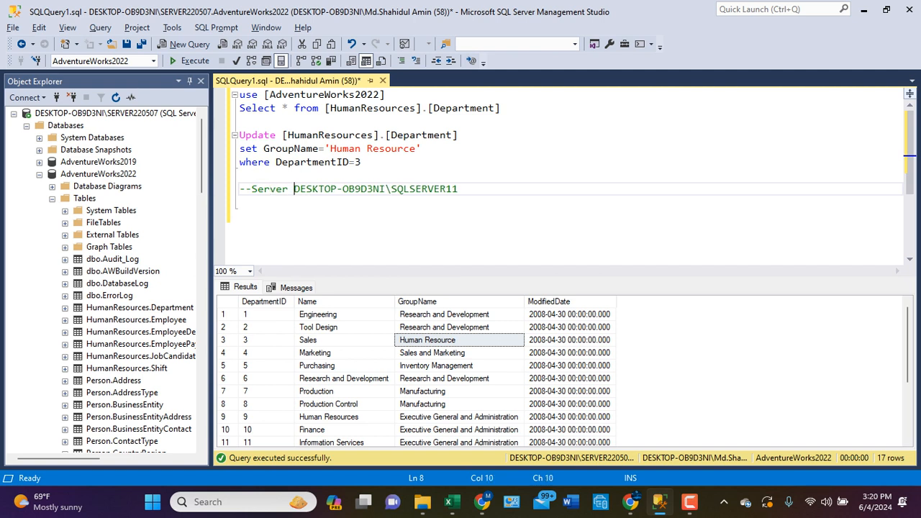
- Put a colon on the line below the server comment and append /Database to the comment
click(240, 216)
key(BackSpace)
text(:)
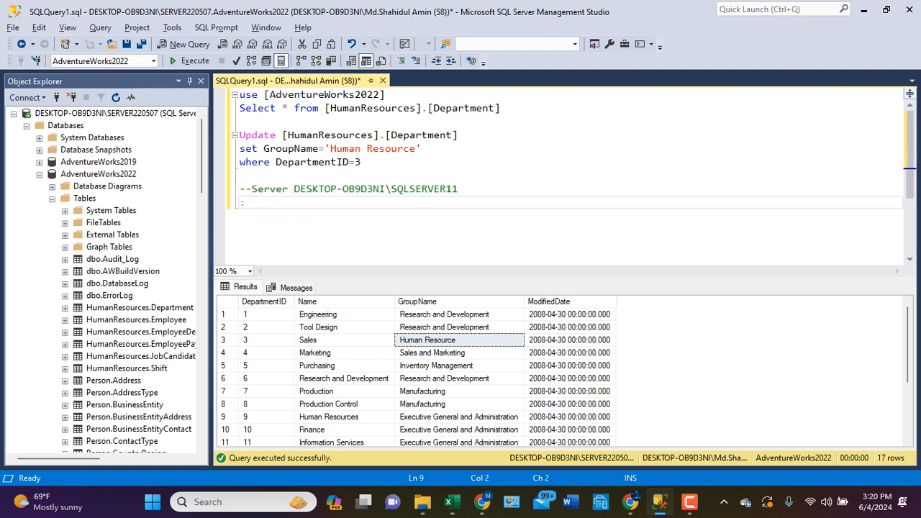
click(459, 189)
text(/)
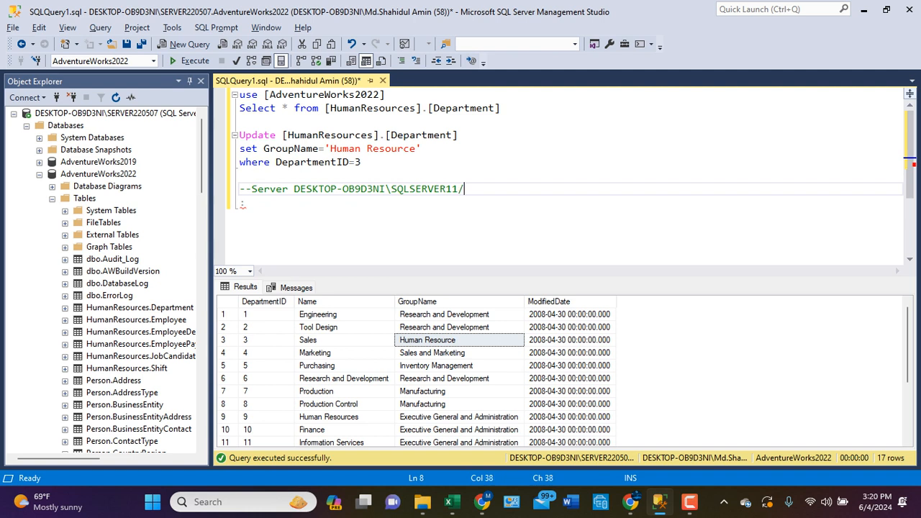
text(Database)
- Insert the database name [AdventureWorks2022] after Database in the comment and remove the stray characters around it
drag(101, 174, 521, 189)
click(245, 203)
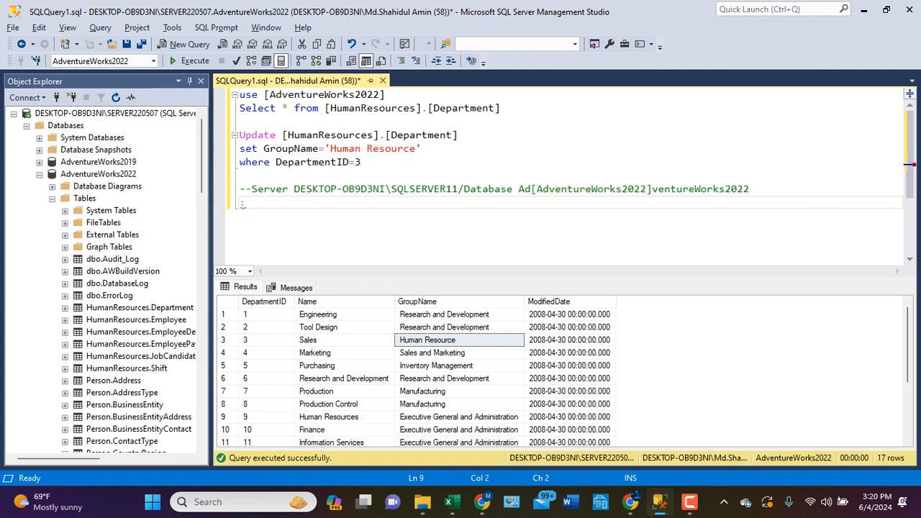
drag(653, 189, 750, 189)
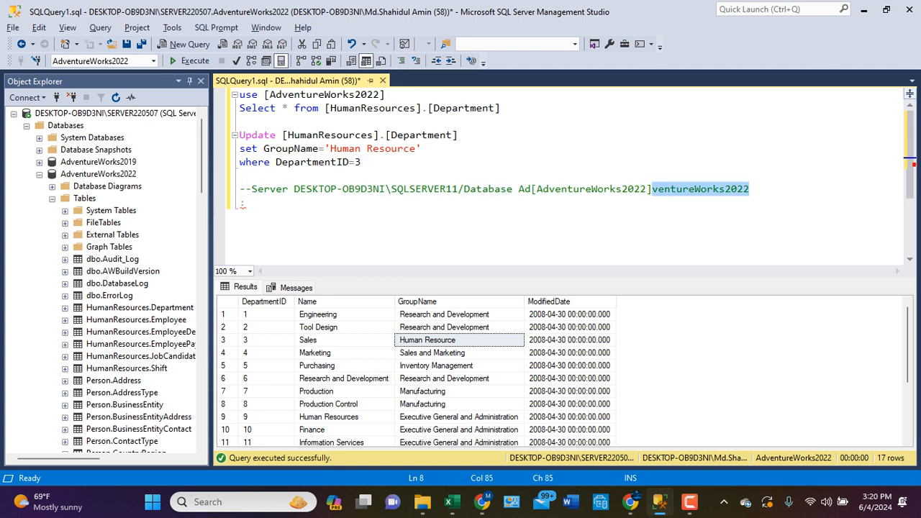
key(BackSpace)
click(531, 190)
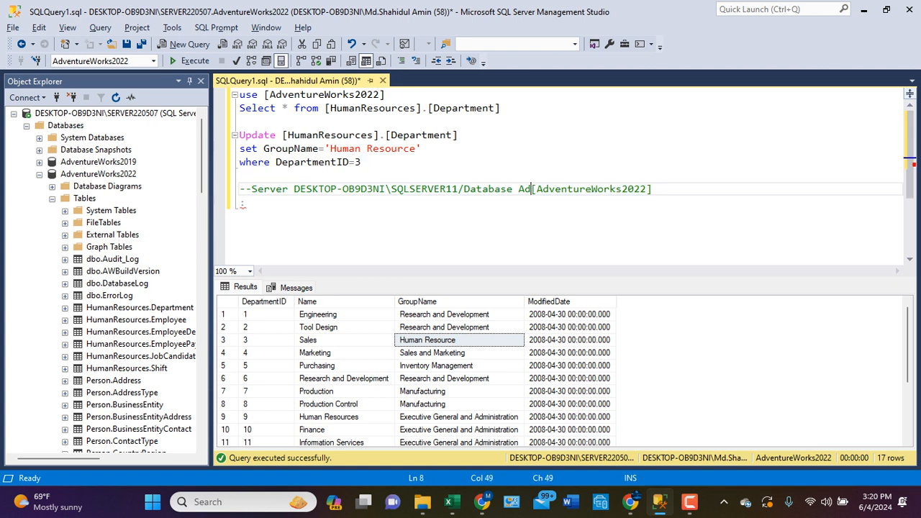
key(BackSpace)
key(BackSpace)
key(BackSpace)
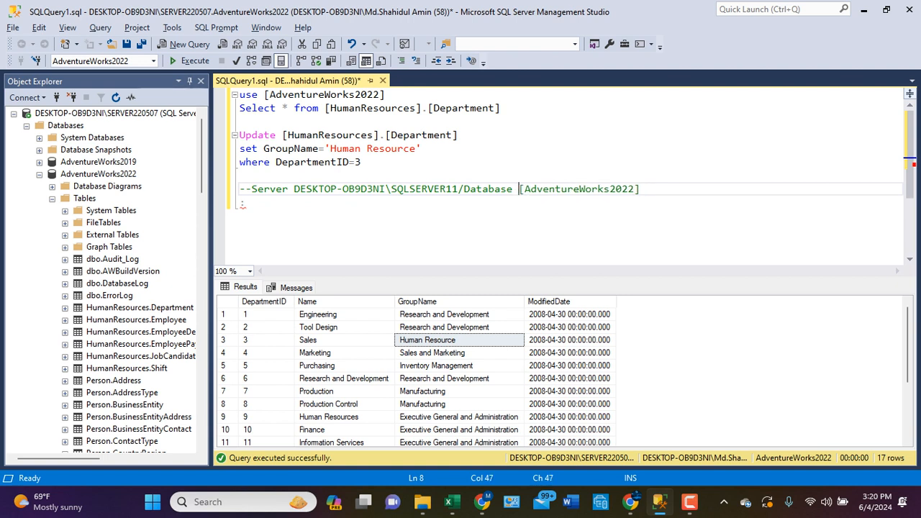
- Append .[HumanResources].[Department] to the database name at the end of the server comment
key(End)
text(.)
drag(283, 134, 459, 135)
key(ctrl+c)
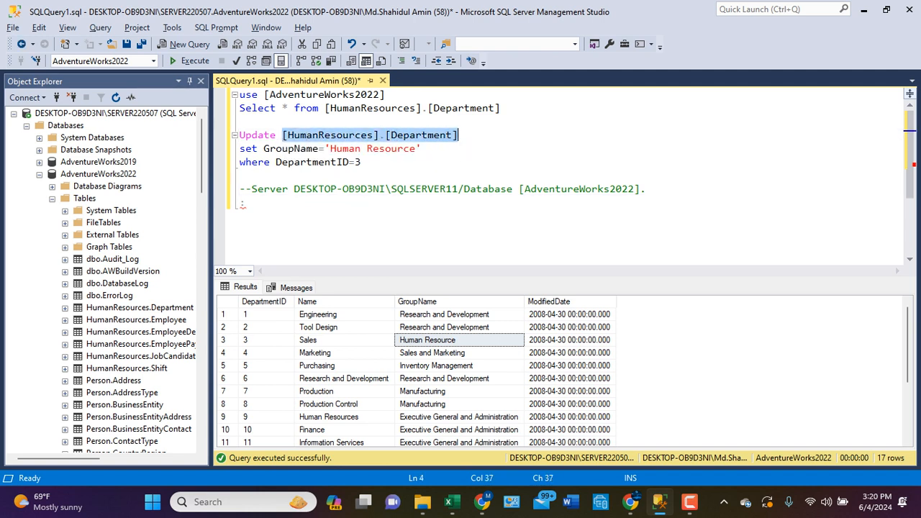
click(641, 188)
key(Right)
key(ctrl+v)
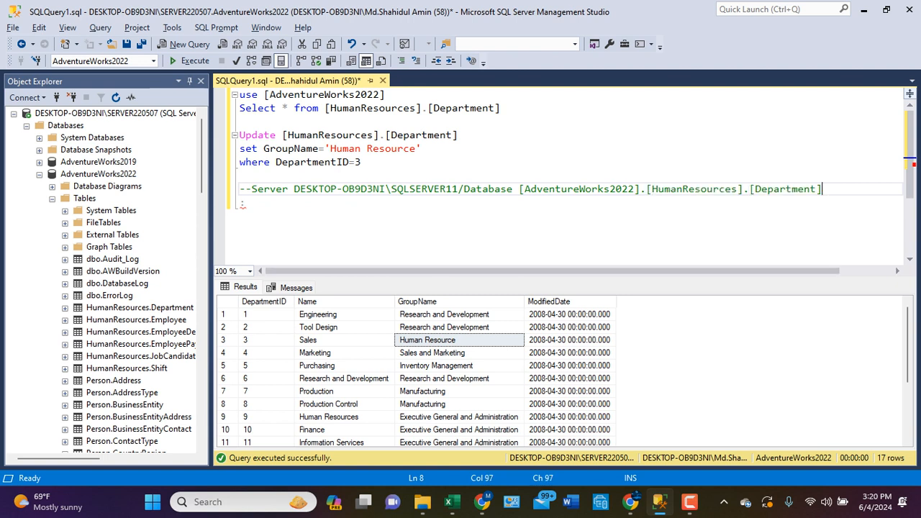
- Start a commented line --/ below the server comment, paste a copy of the whole Update statement there and remove the trailing slash
key(Return)
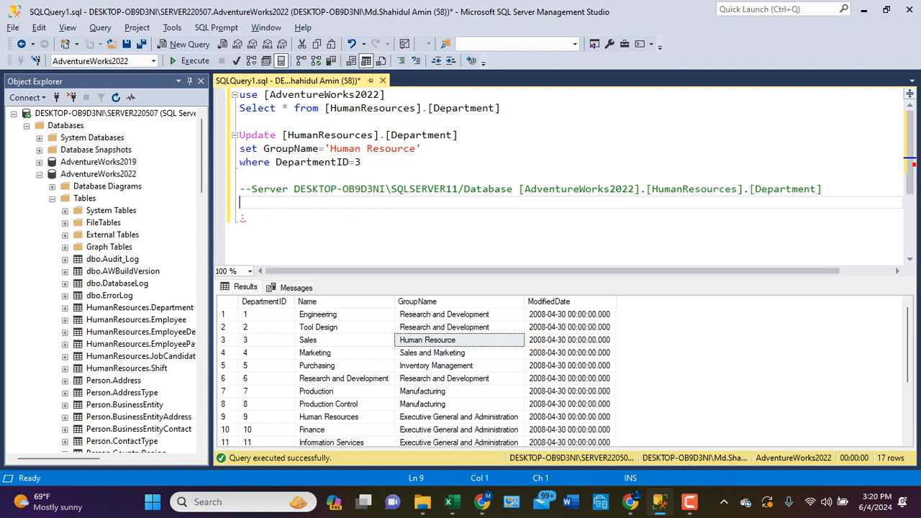
text(//)
drag(240, 134, 360, 162)
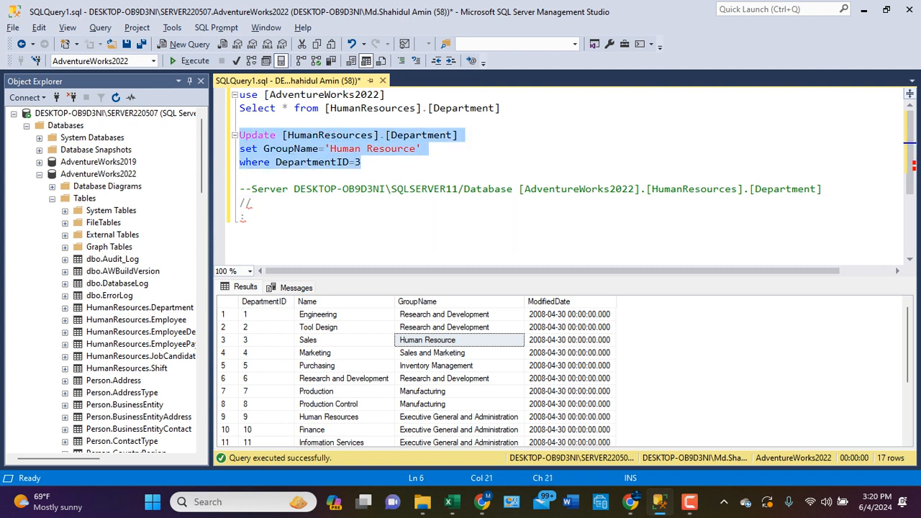
click(252, 202)
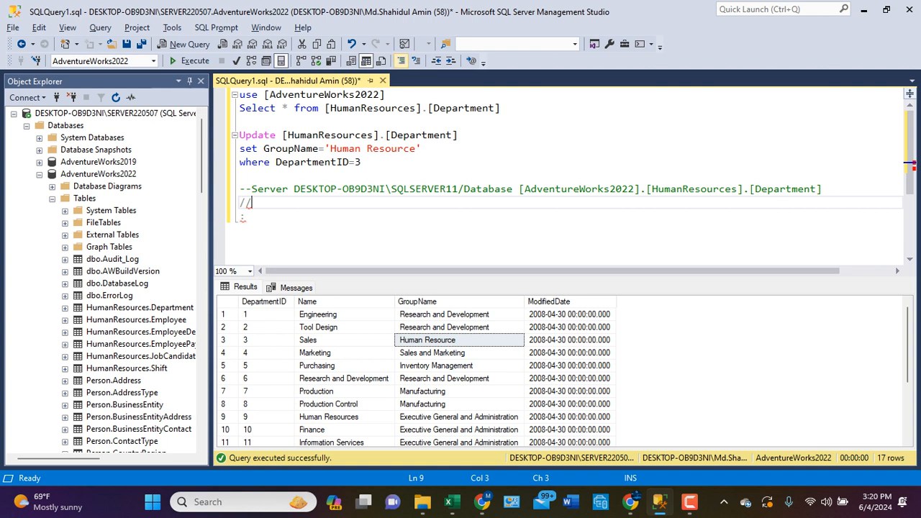
key(ctrl+k)
key(ctrl+c)
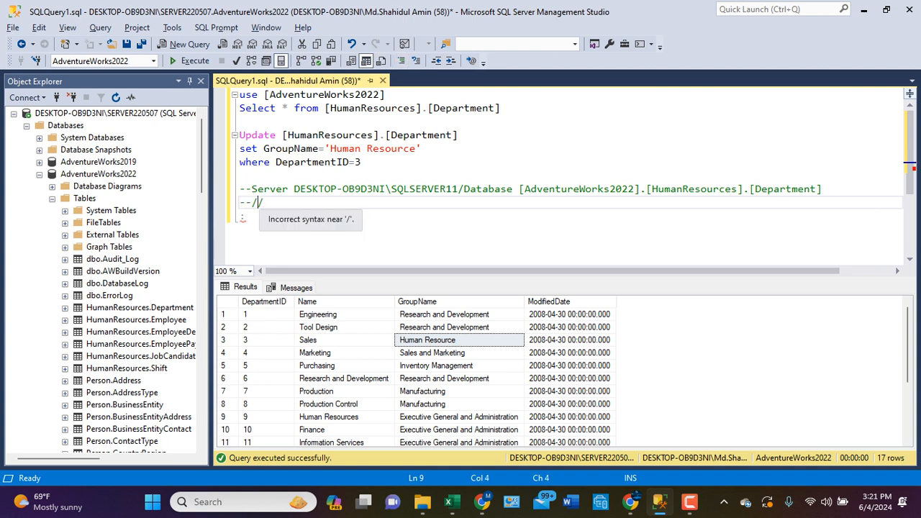
key(ctrl+v)
key(Delete)
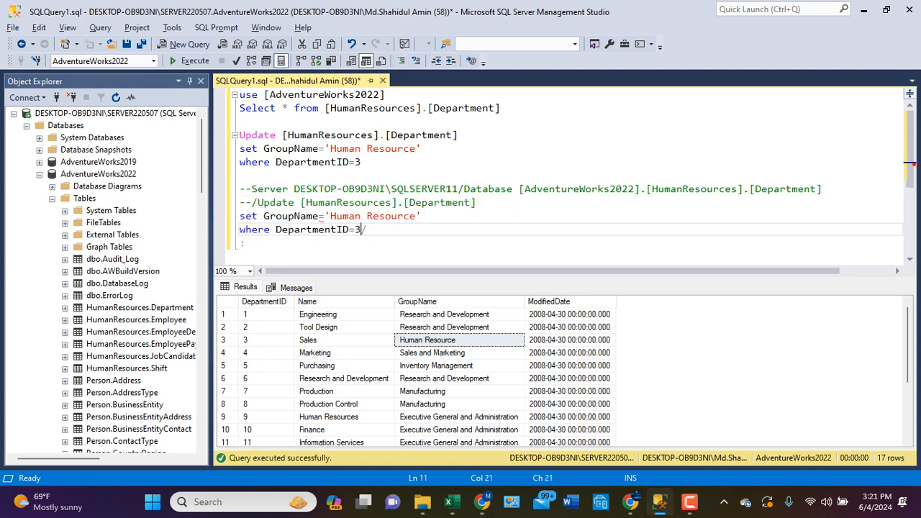
key(BackSpace)
- Select the whole server and Update note in the query, and open the Database Mail test e-mail form with its recipient field active
drag(240, 188, 245, 243)
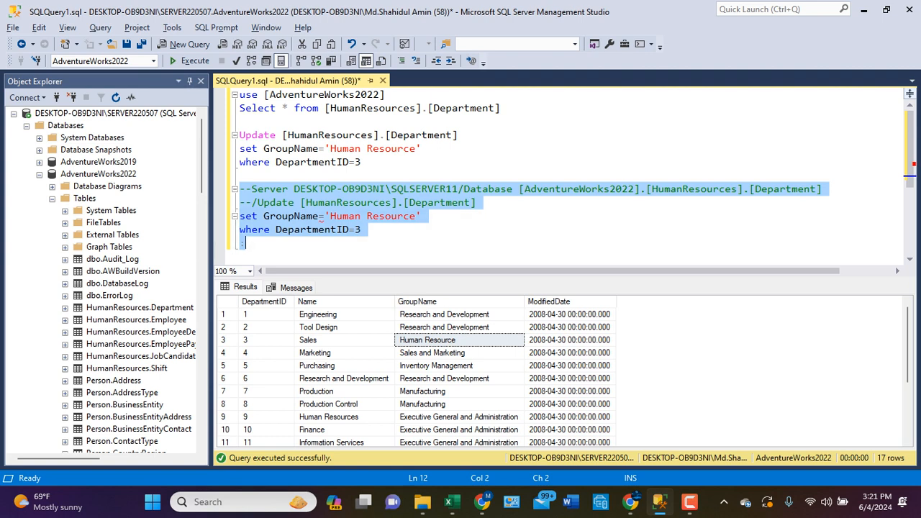
key(F8)
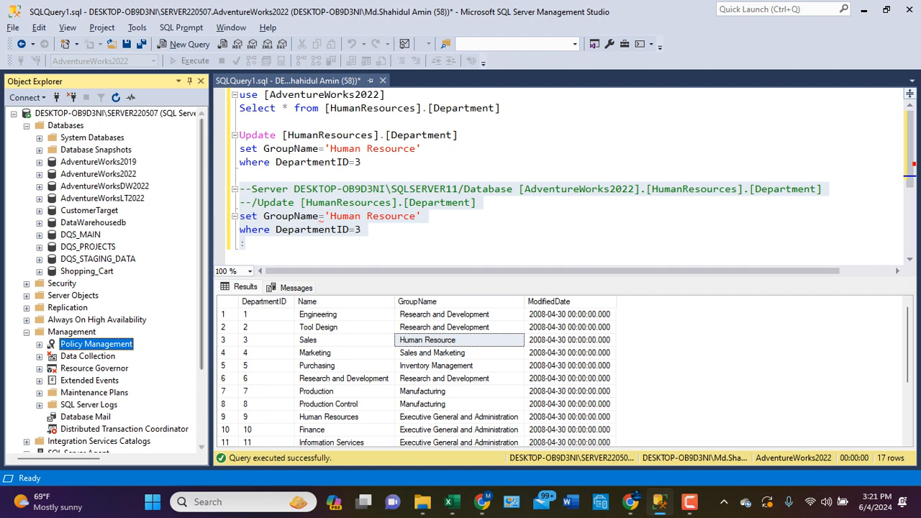
scroll(108, 281, down, 3)
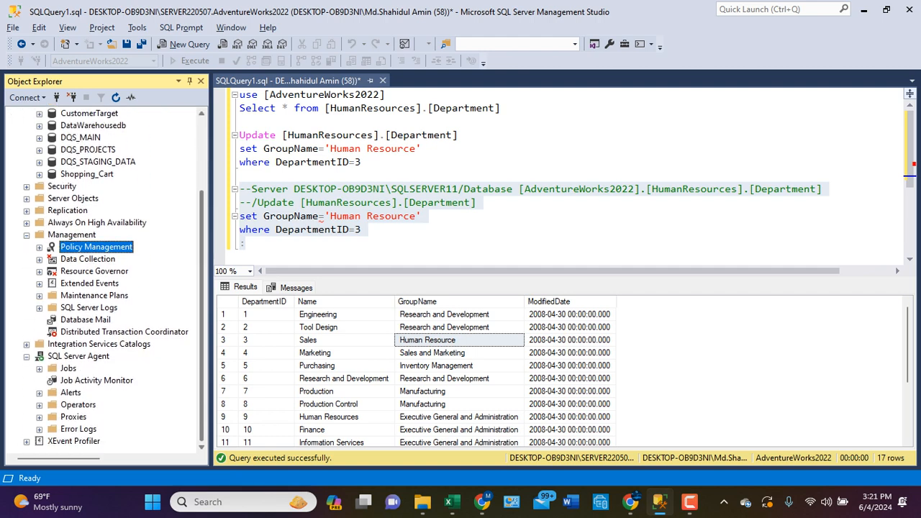
click(86, 319)
right_click(91, 317)
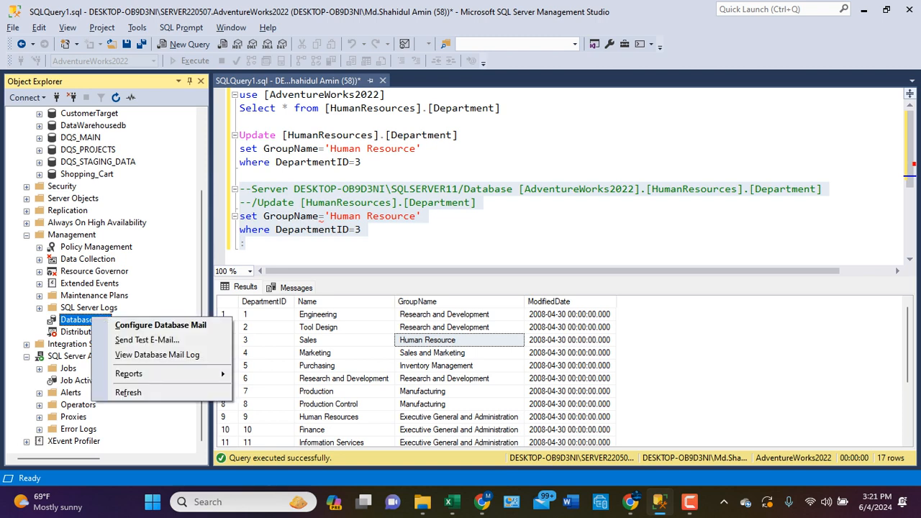
click(147, 340)
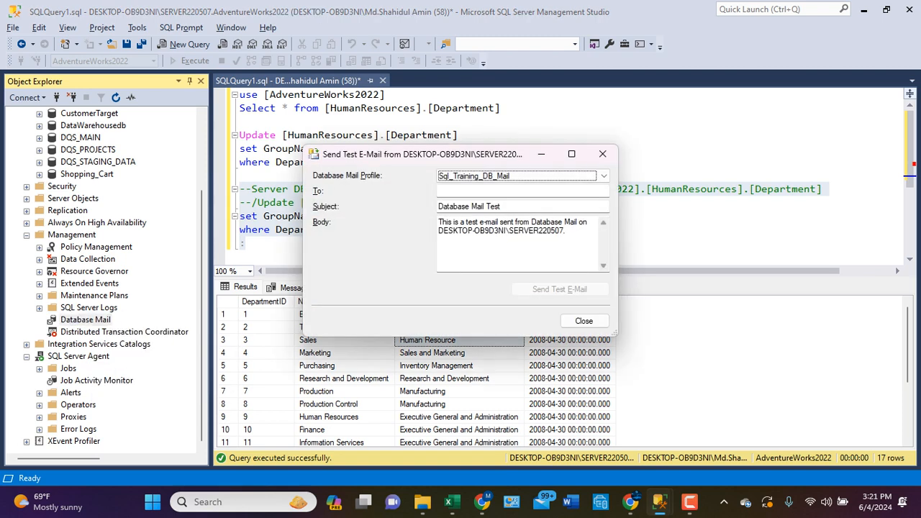
click(475, 191)
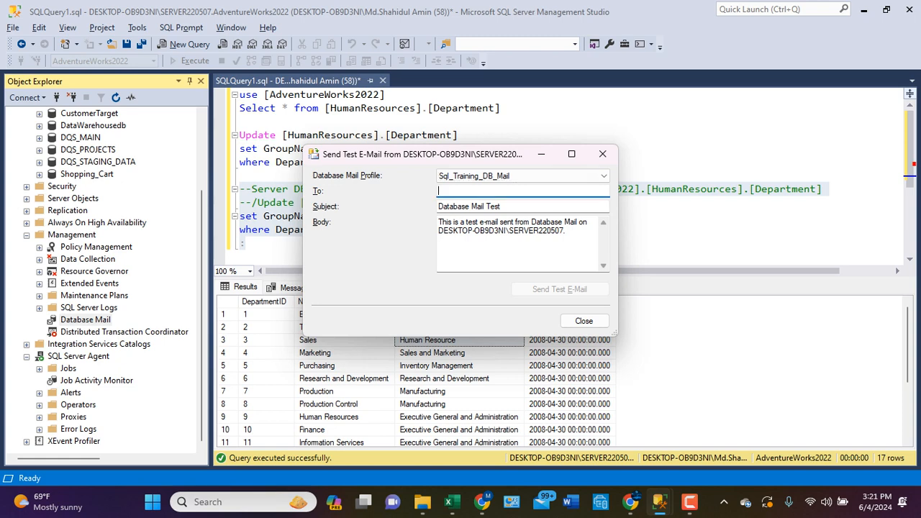
- Switch to Chrome, look up the recipient's Gmail address in the account details, and return to the test e-mail form
mouse_move(482, 502)
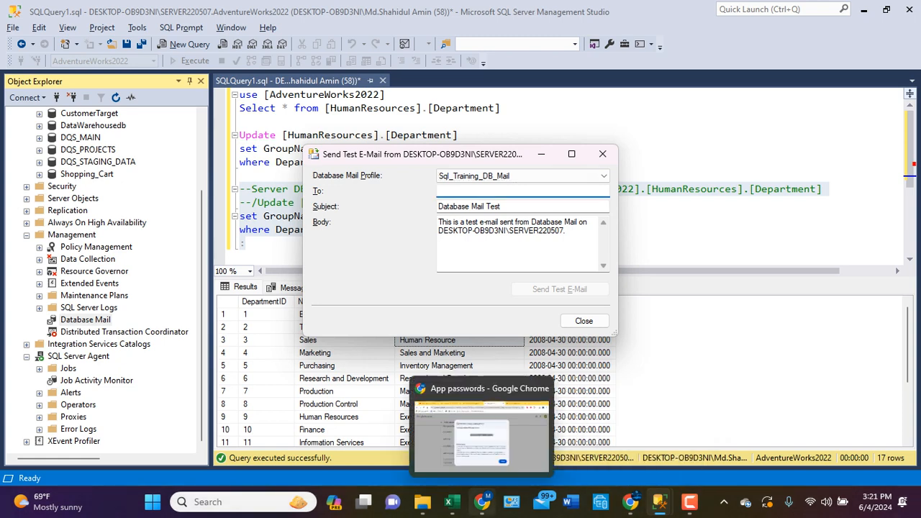
click(480, 431)
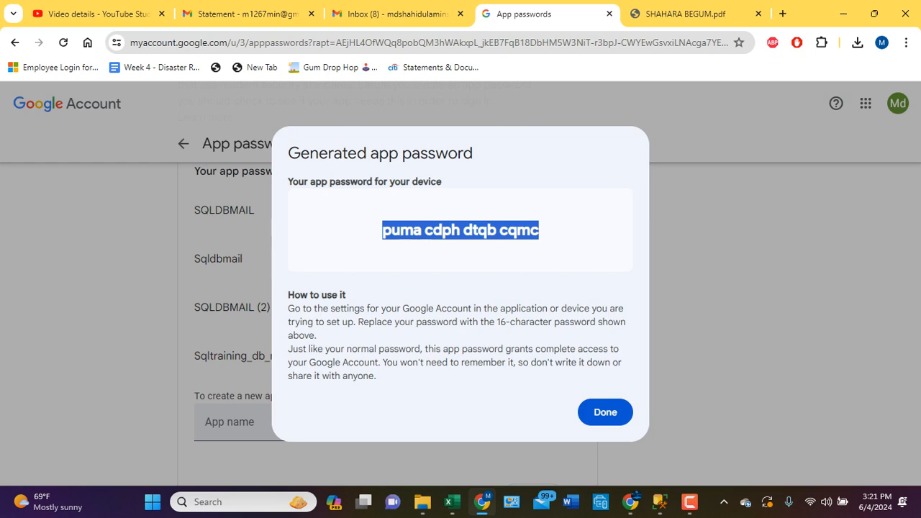
click(238, 13)
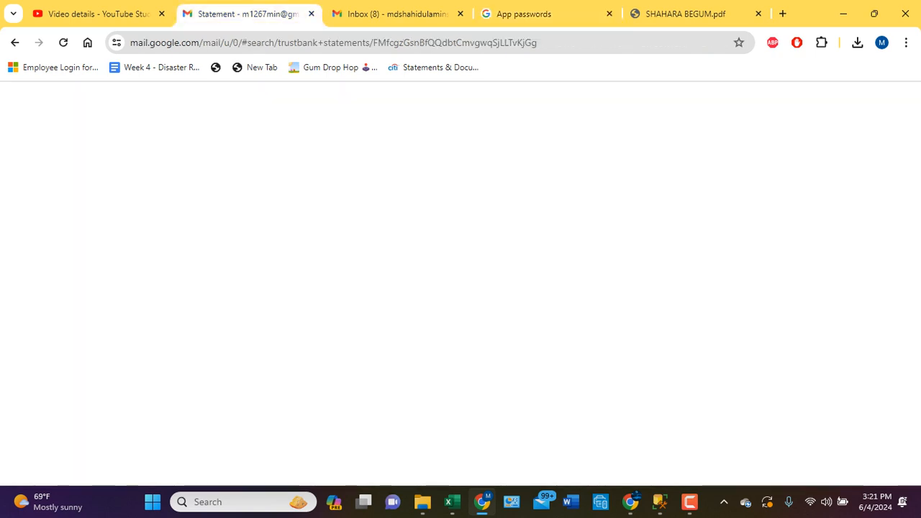
key(ctrl+Tab)
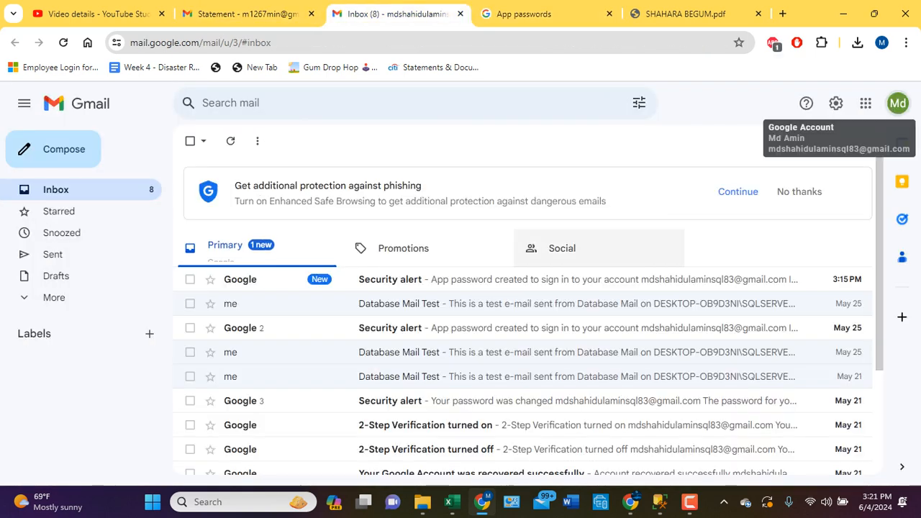
click(898, 103)
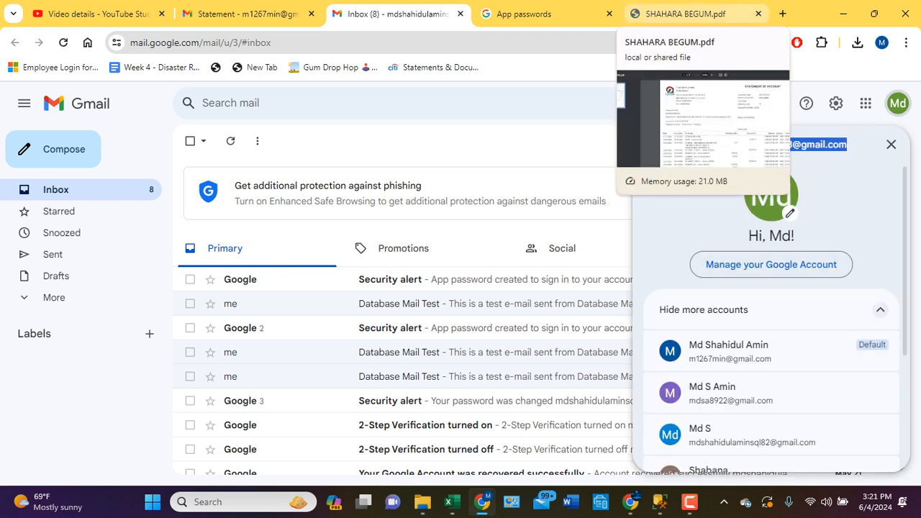
click(691, 14)
click(245, 14)
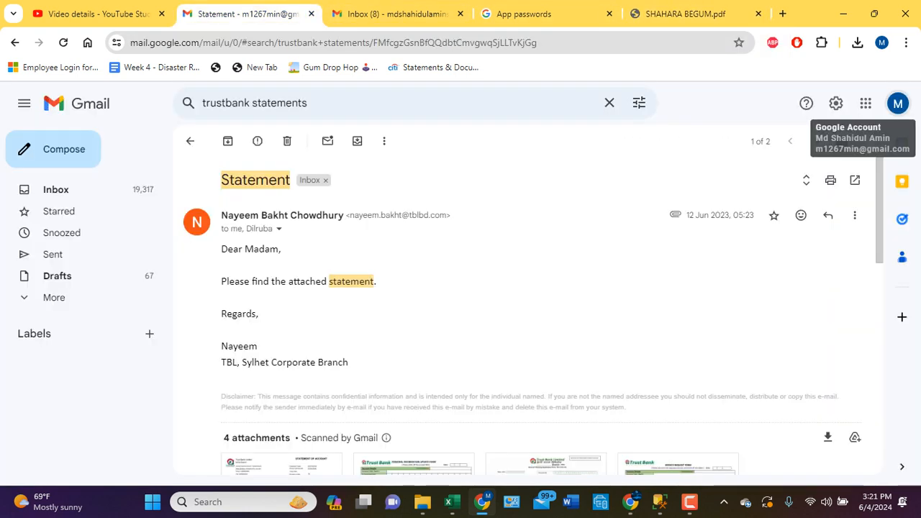
mouse_move(659, 502)
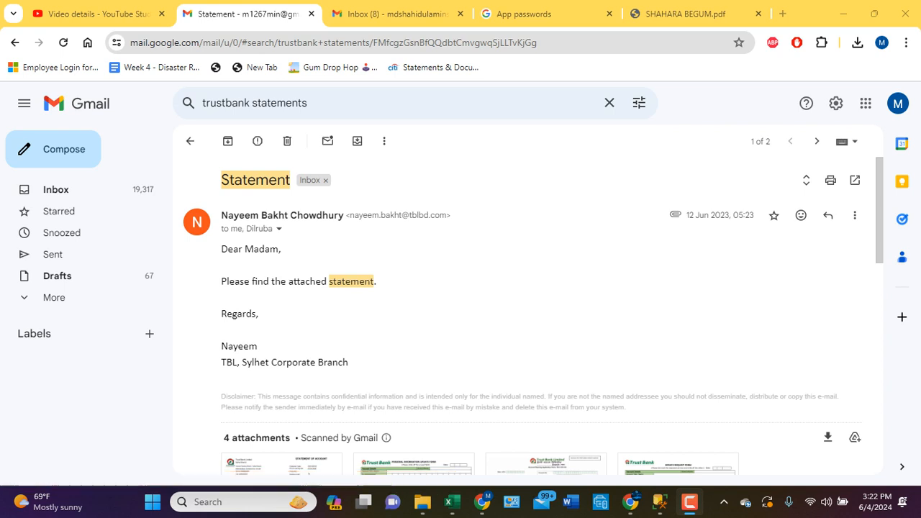
click(755, 431)
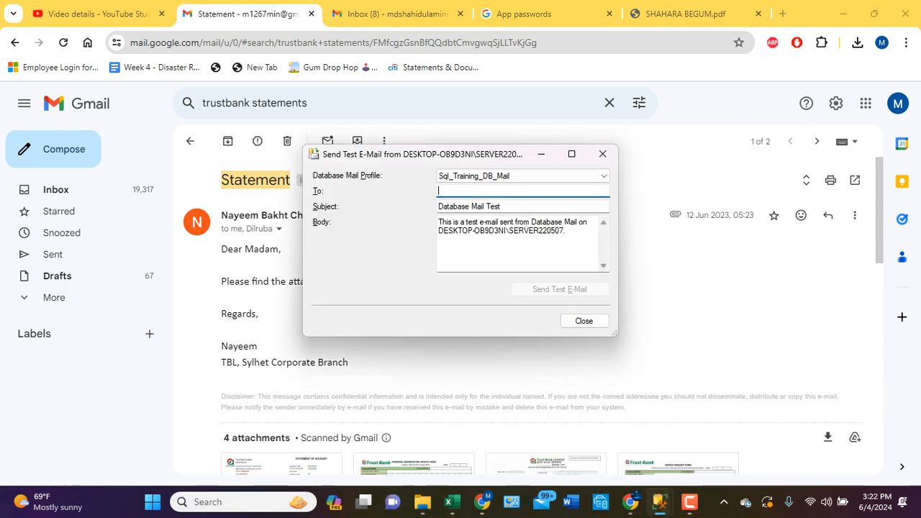
- Paste the copied Update statement into the recipient field and, after a blank line, below the default text of the message body
key(ctrl+v)
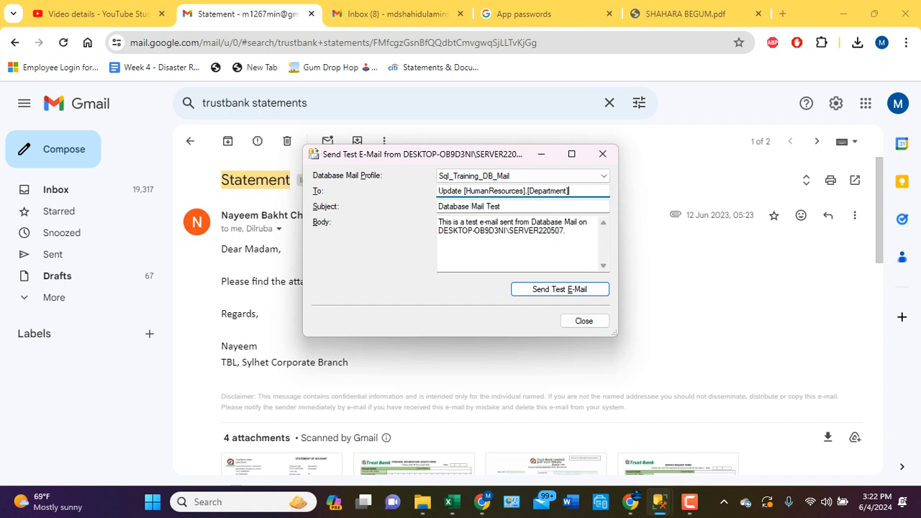
click(567, 231)
key(Return)
key(Return)
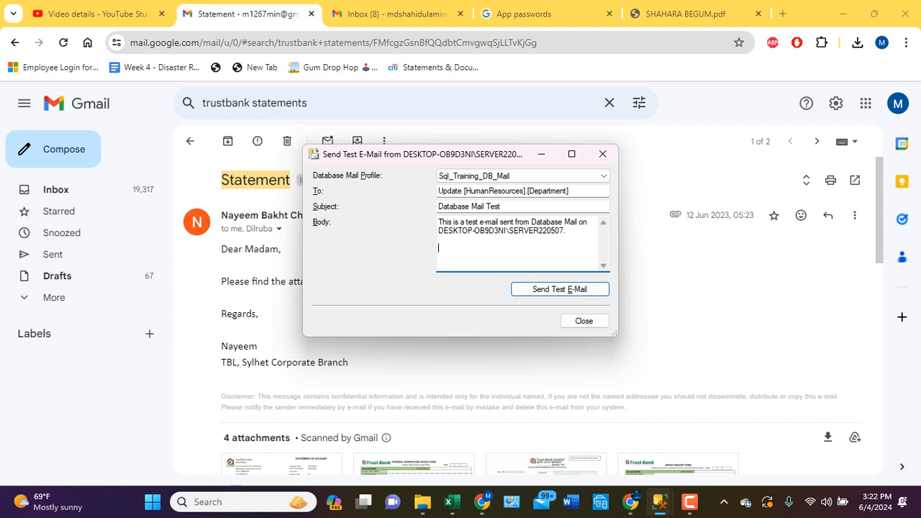
key(ctrl+v)
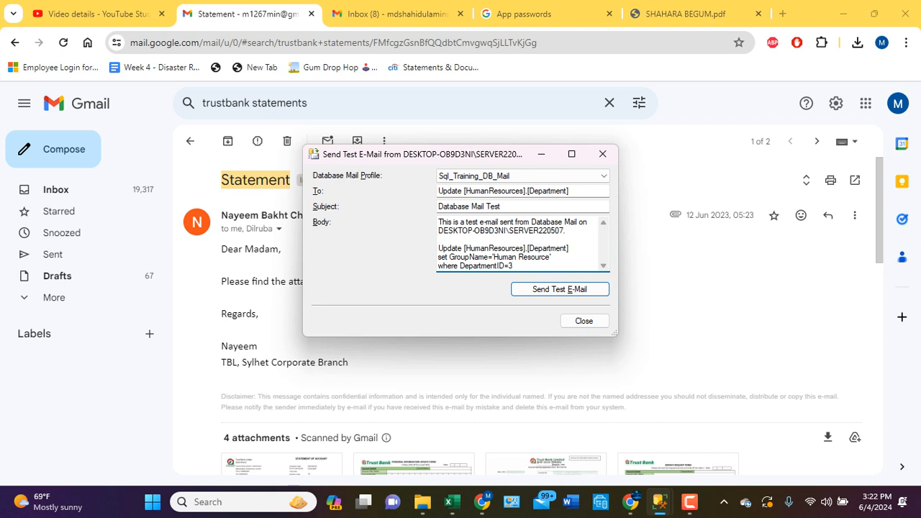
- Copy the two comment lines starting with --Server from the query and paste them into the e-mail body above the Update statement
mouse_move(659, 501)
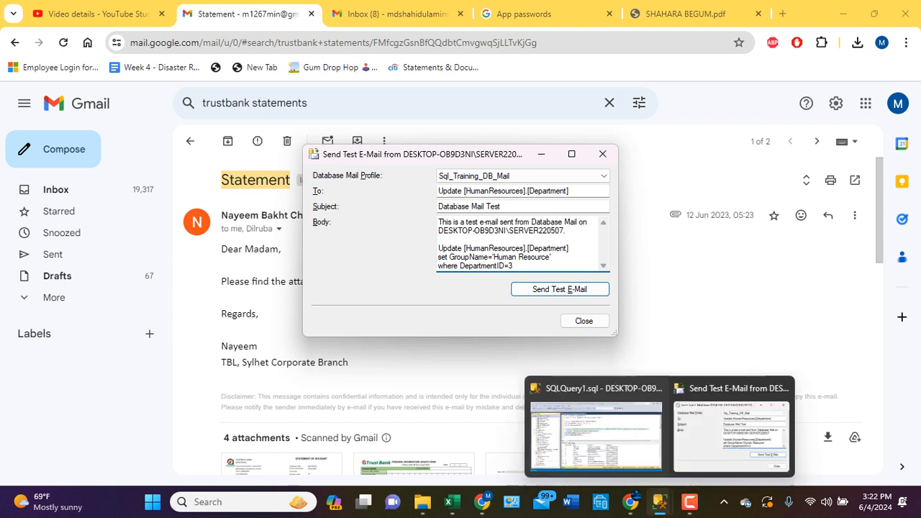
click(596, 432)
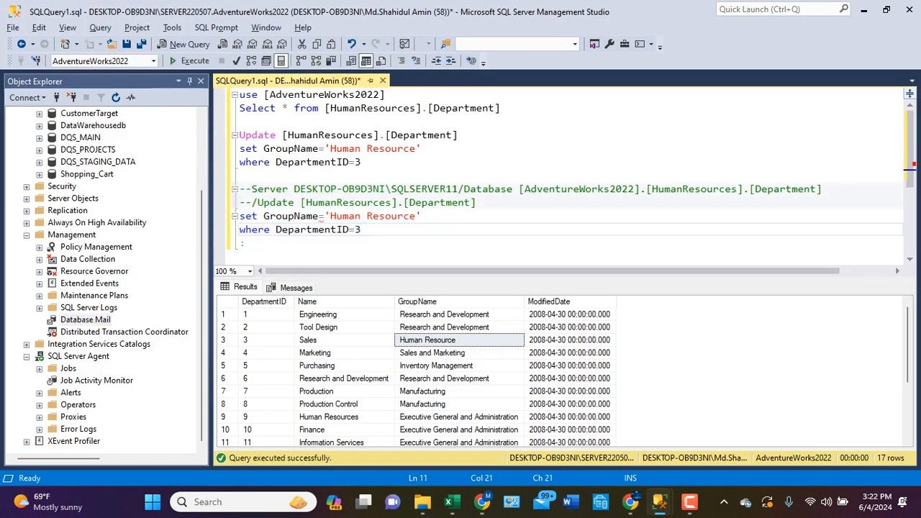
drag(239, 189, 476, 202)
key(ctrl+c)
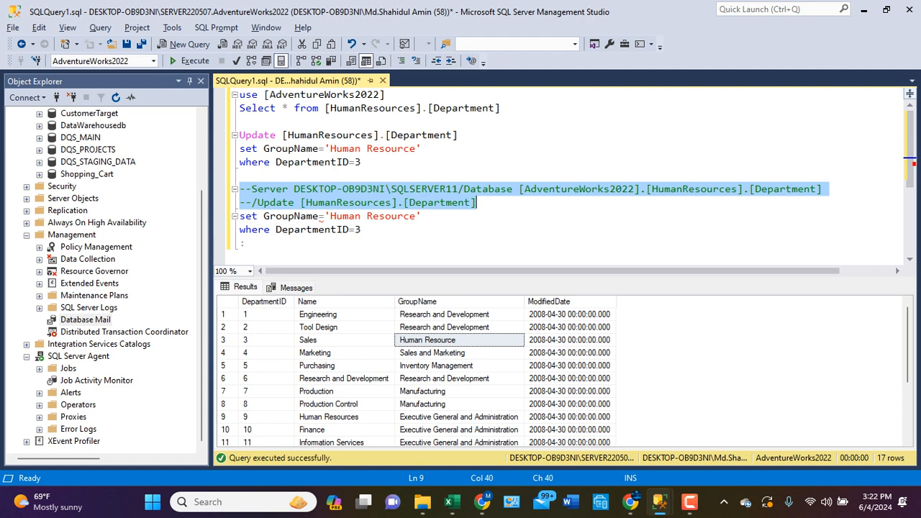
mouse_move(659, 501)
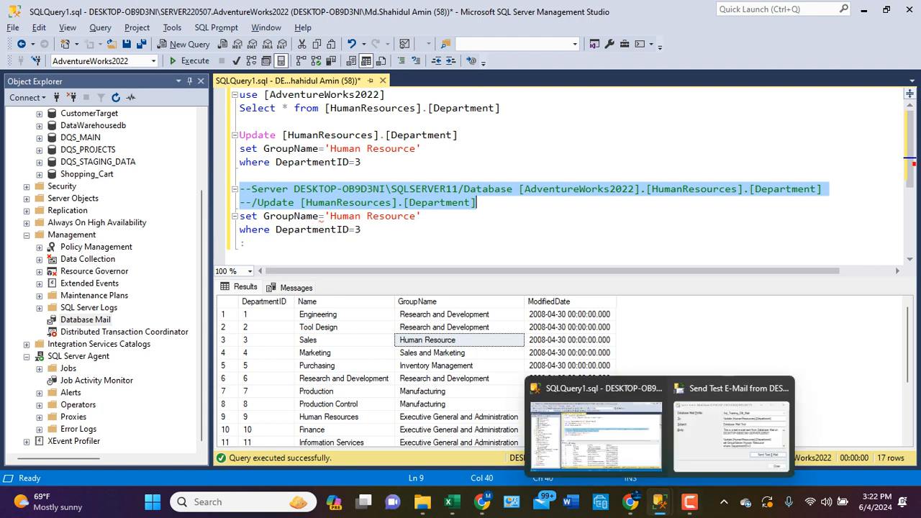
click(730, 425)
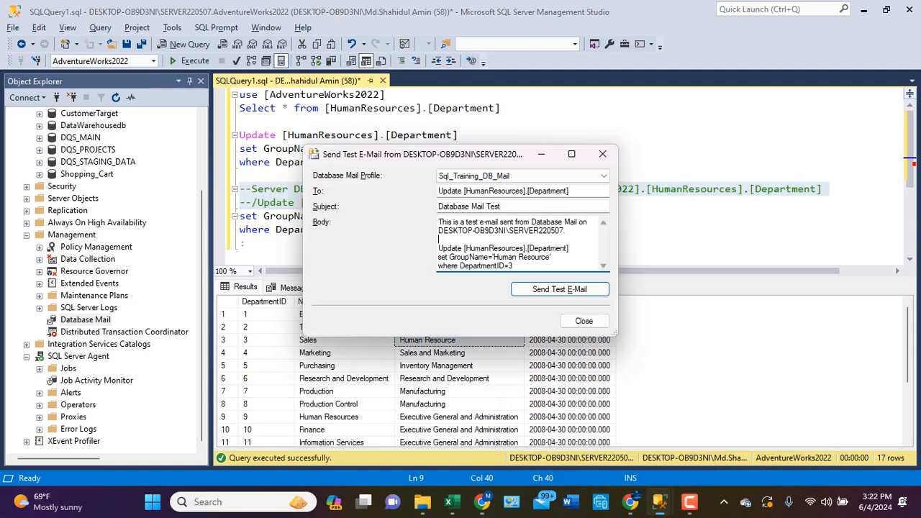
key(Return)
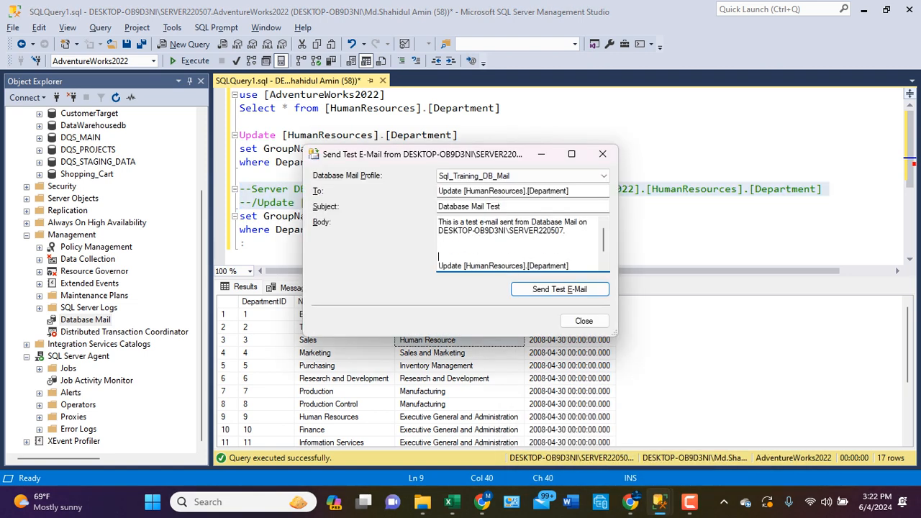
key(Up)
key(Up)
key(ctrl+v)
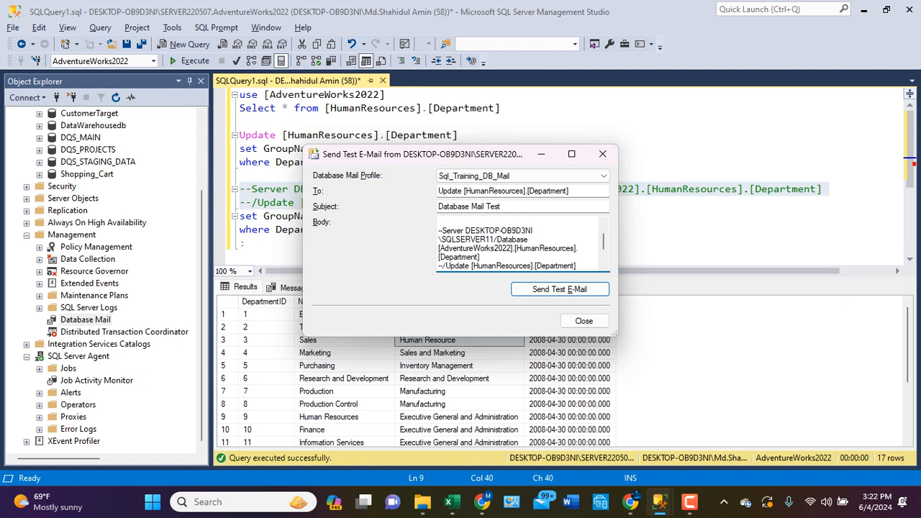
- Add the request "pls update the followings" to the e-mail body, send the test e-mail and close the sending dialog
drag(603, 242, 603, 242)
text(pls uupdate the followings)
click(560, 289)
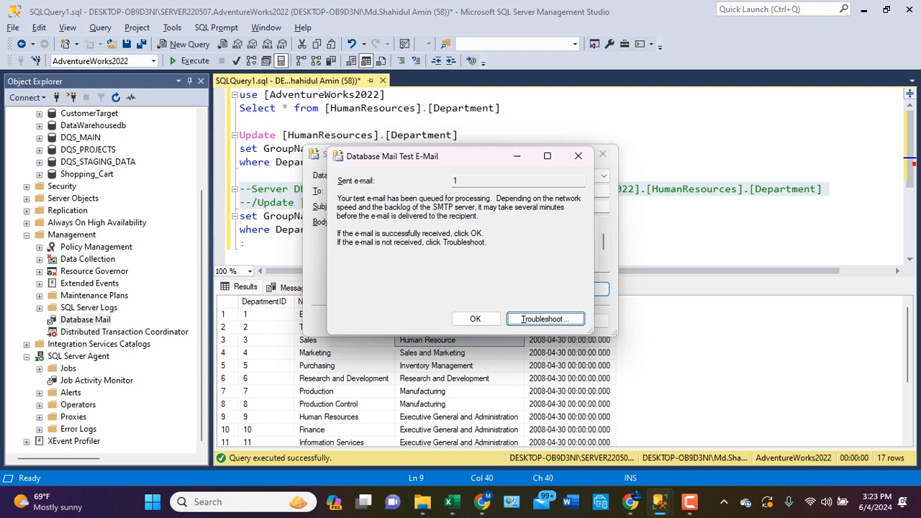
click(475, 318)
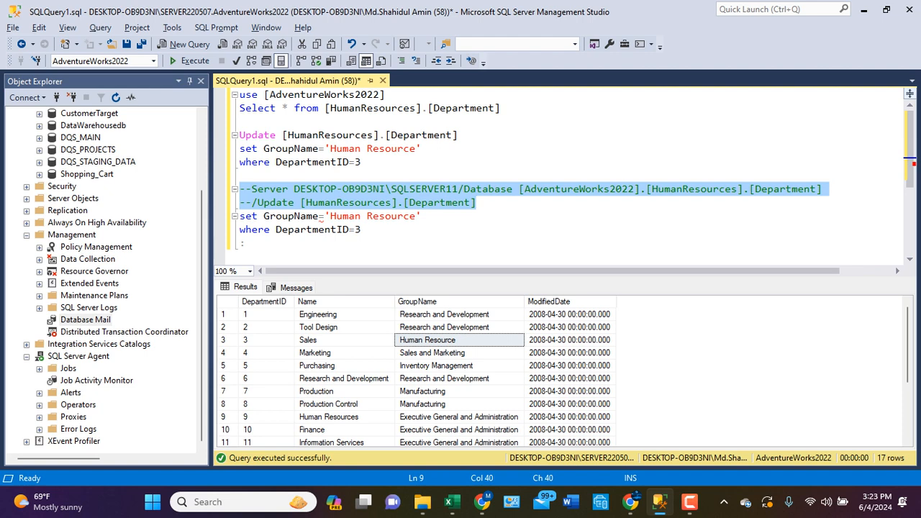
- Switch to Chrome, check the Gmail inbox for the test e-mail and open the newest Google security alert
click(689, 503)
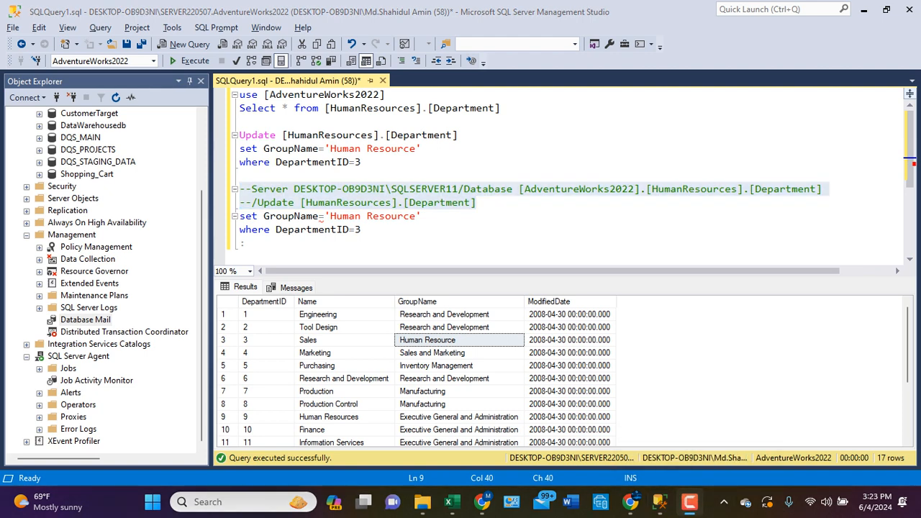
click(660, 502)
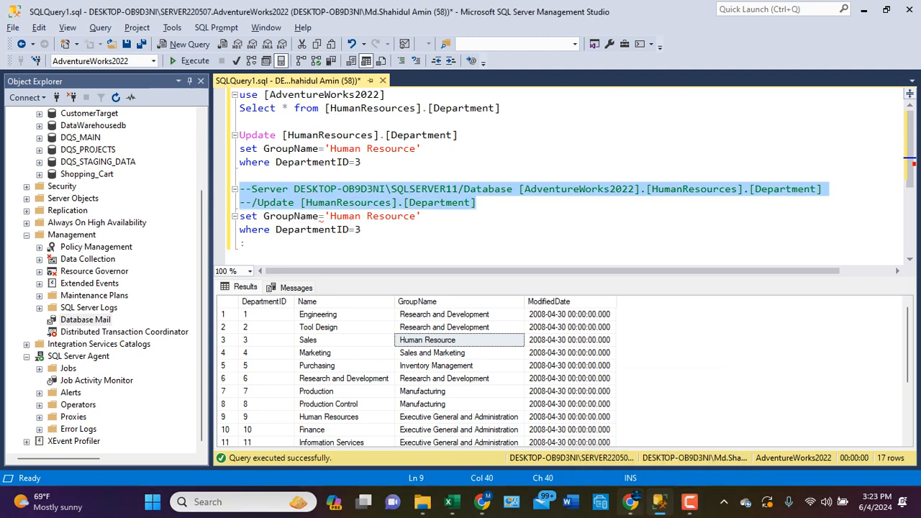
click(660, 502)
click(630, 502)
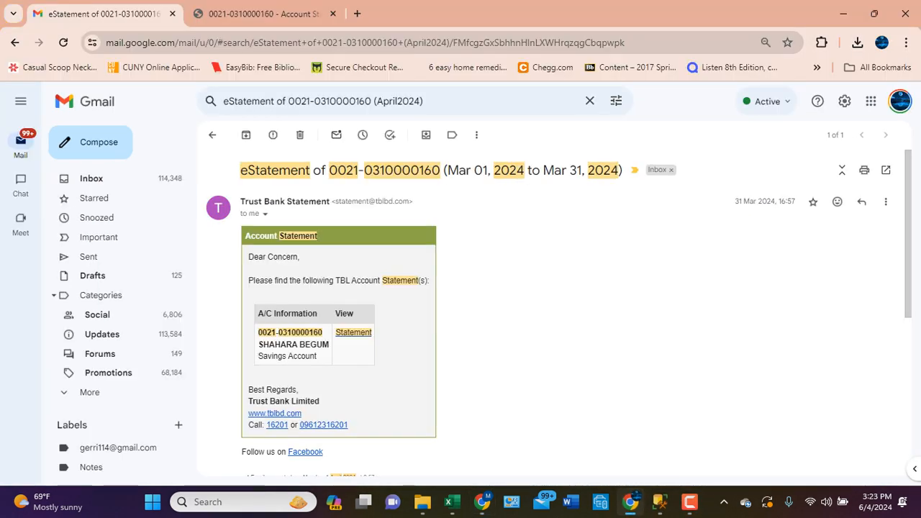
click(482, 502)
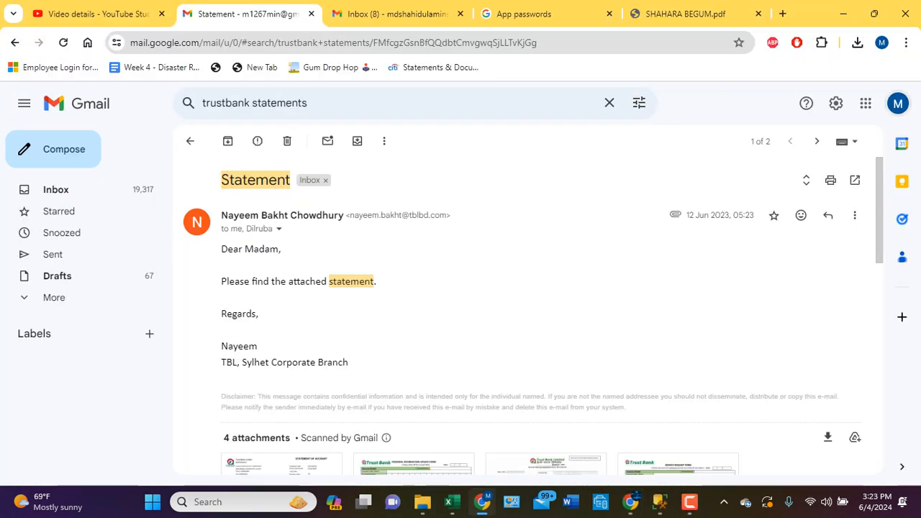
key(ctrl+Tab)
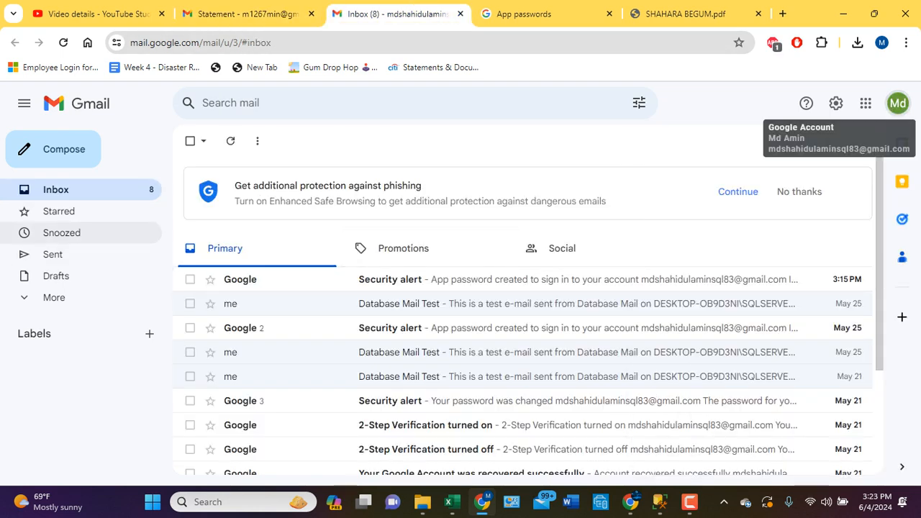
key(ctrl+Tab)
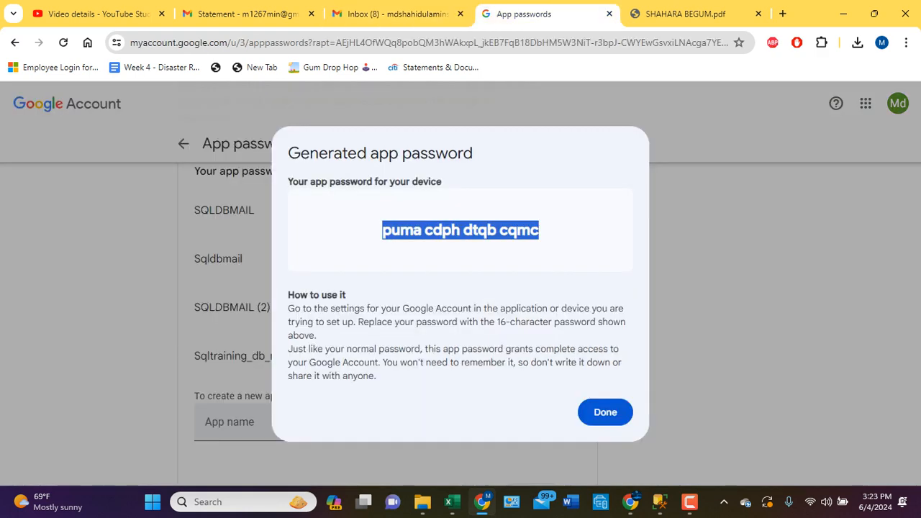
click(244, 14)
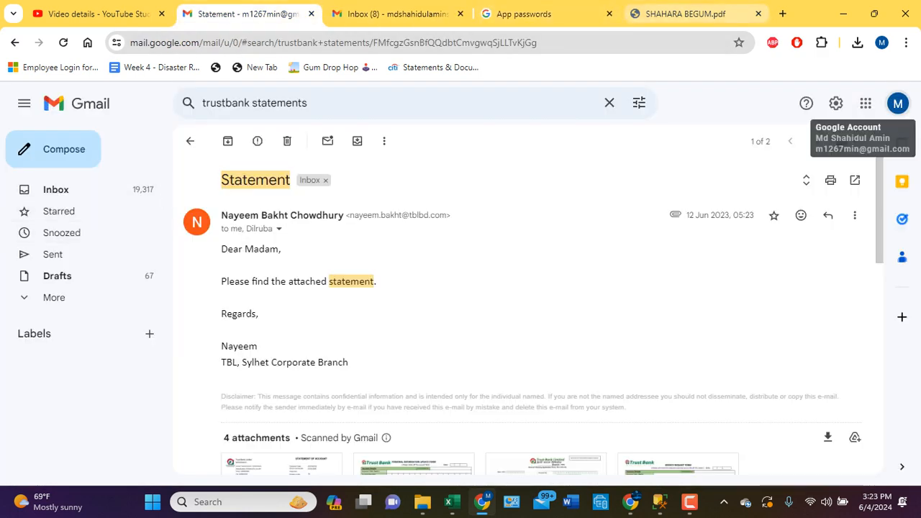
click(533, 14)
click(397, 13)
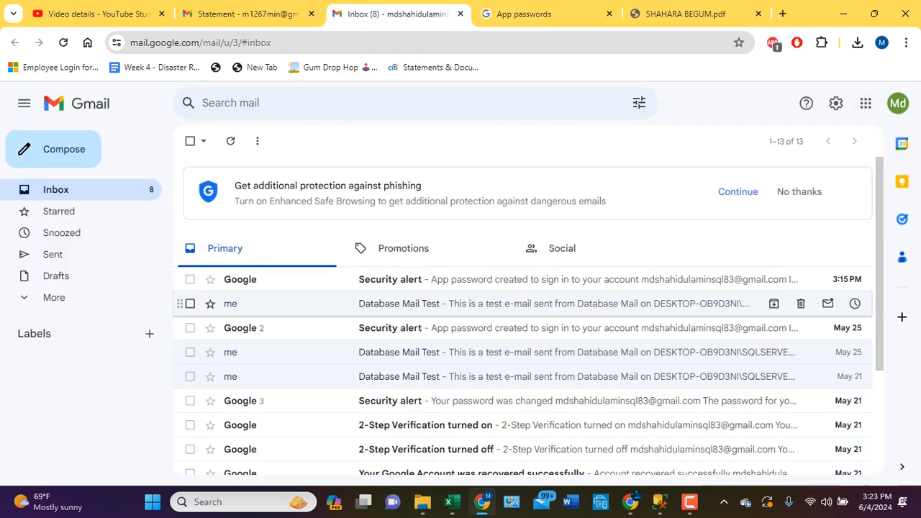
click(432, 279)
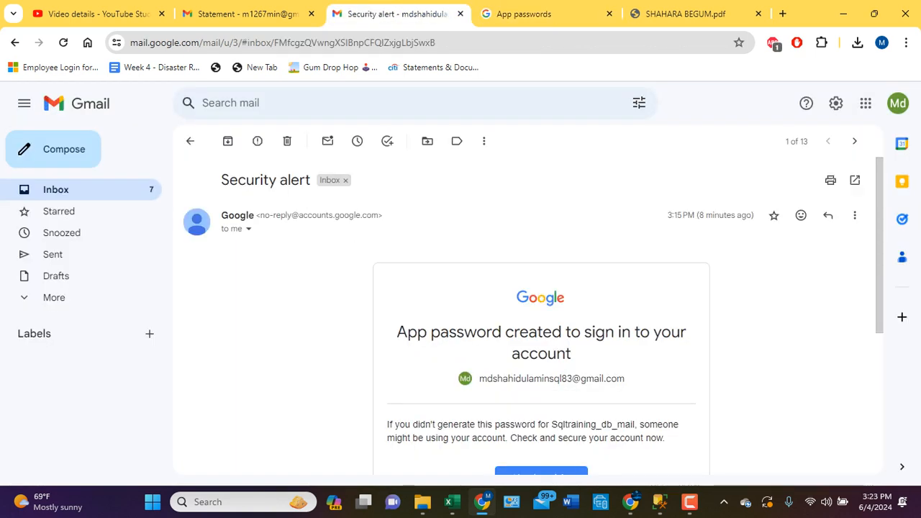
- Recheck the Gmail inbox, switch back to SQL Server Management Studio and open the test e-mail dialog of Database Mail
click(56, 189)
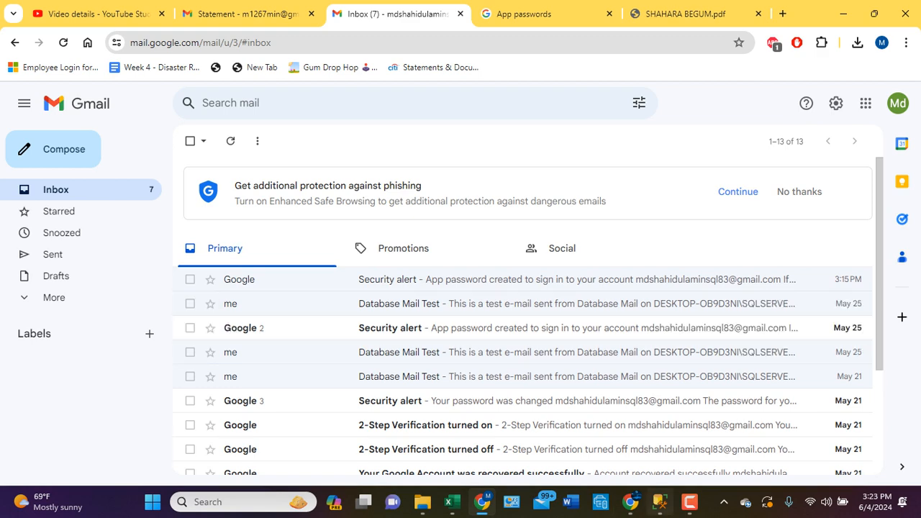
click(659, 502)
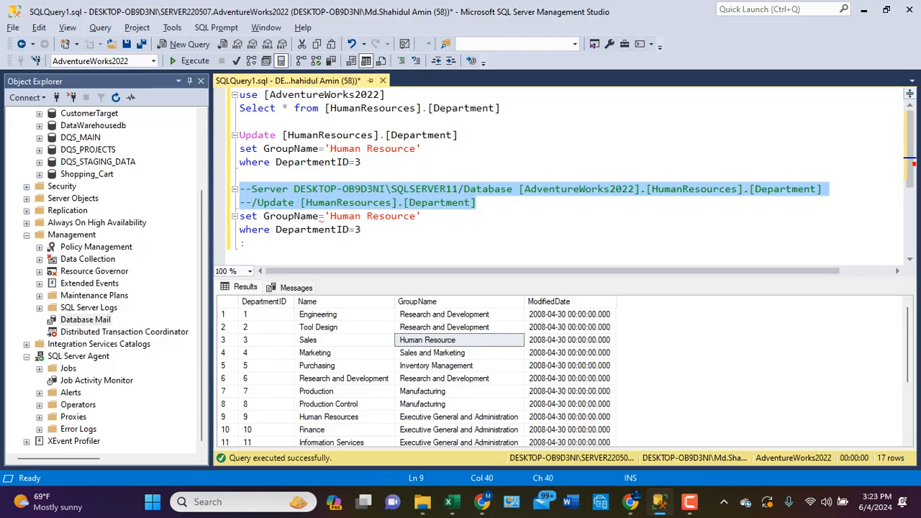
click(362, 230)
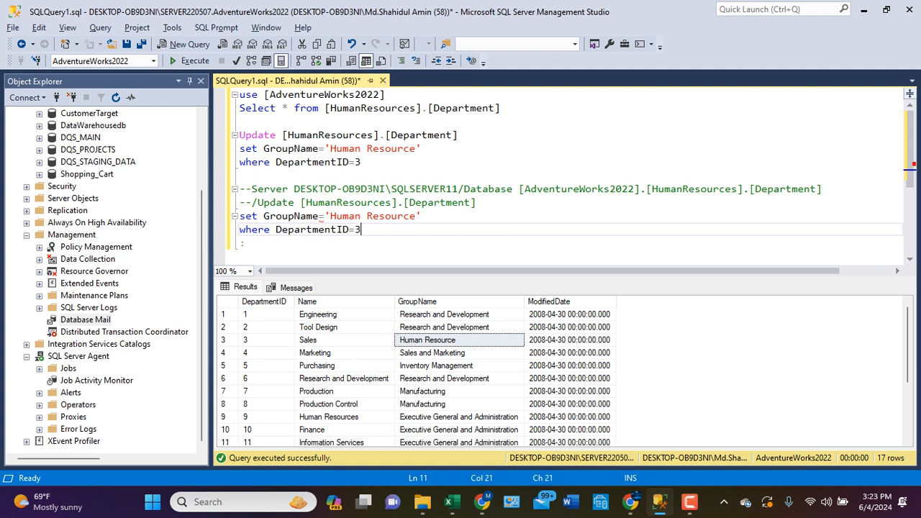
click(86, 319)
right_click(85, 319)
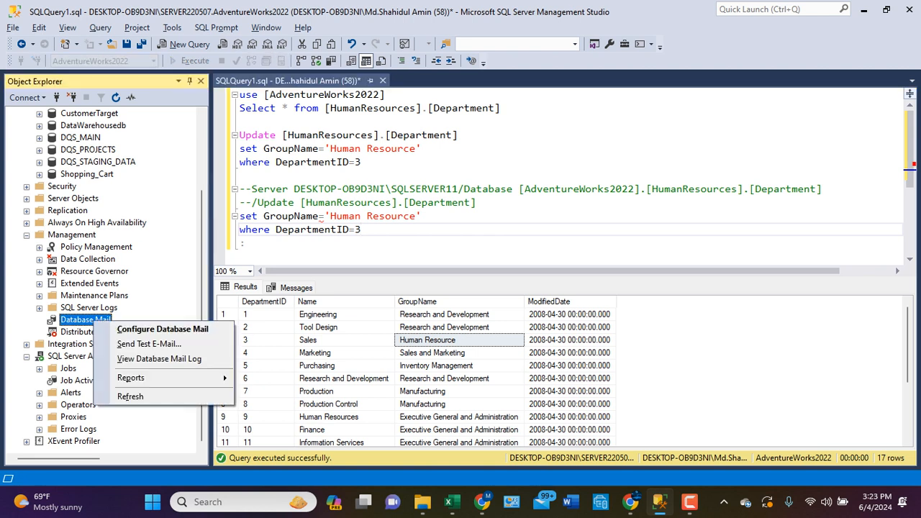
click(149, 344)
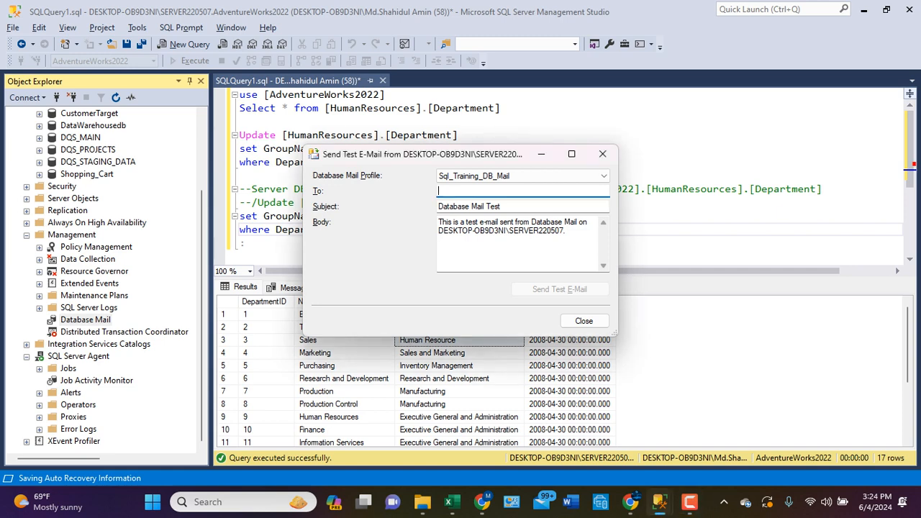
click(630, 502)
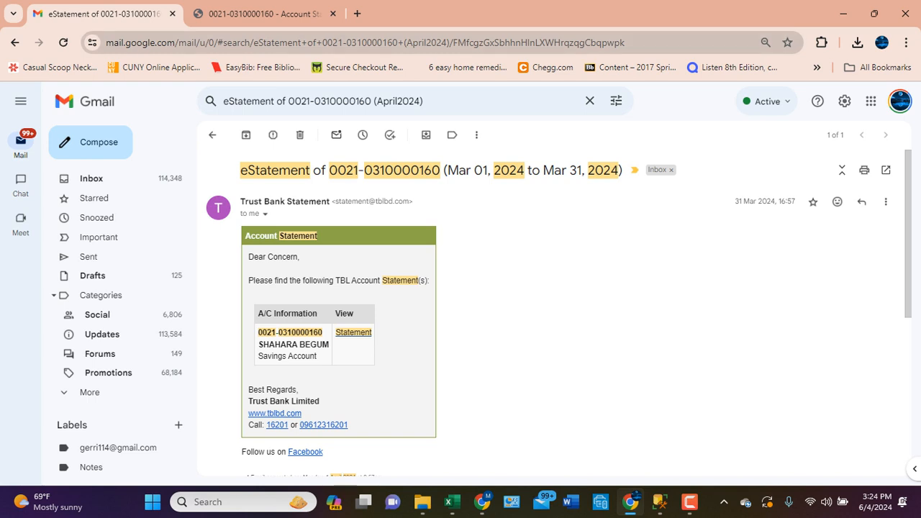
click(900, 101)
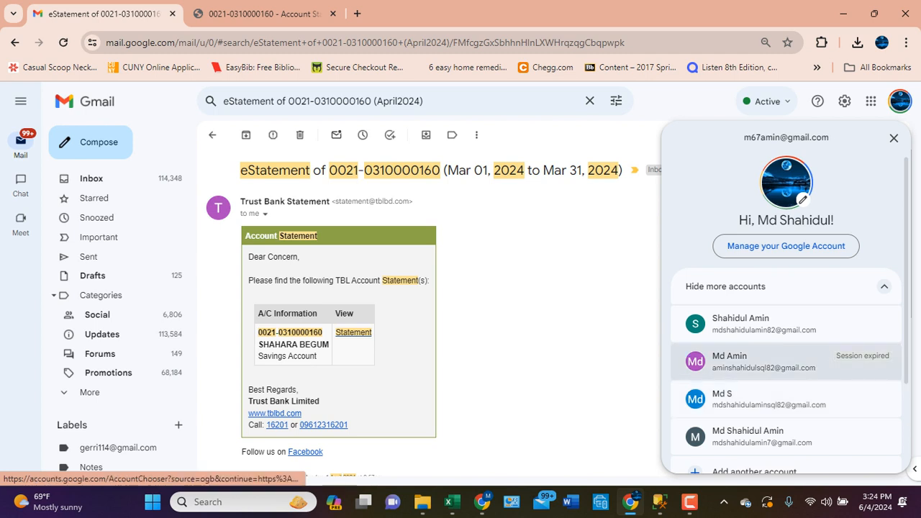
scroll(786, 324, down, 2)
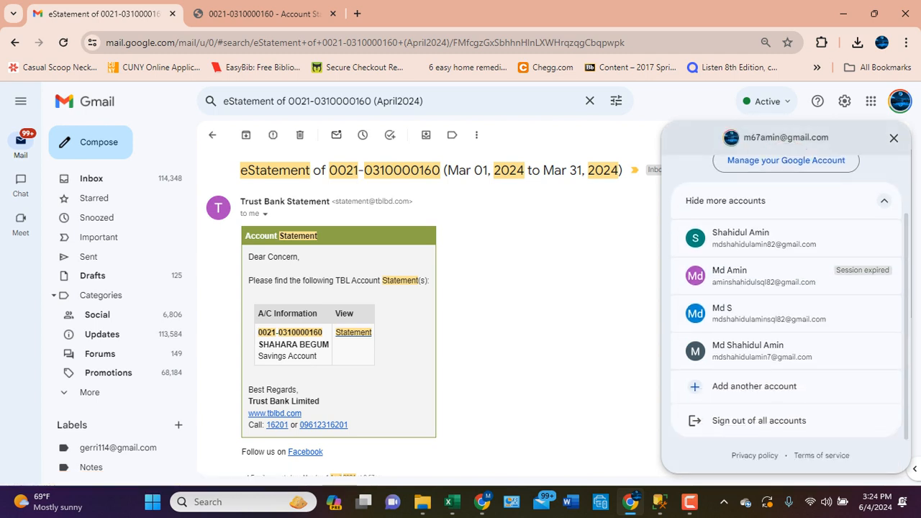
key(Escape)
click(631, 502)
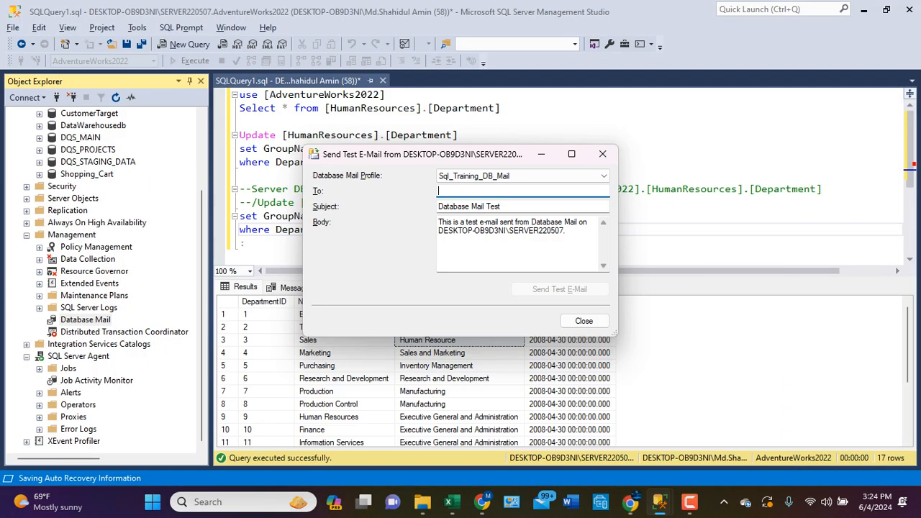
click(631, 502)
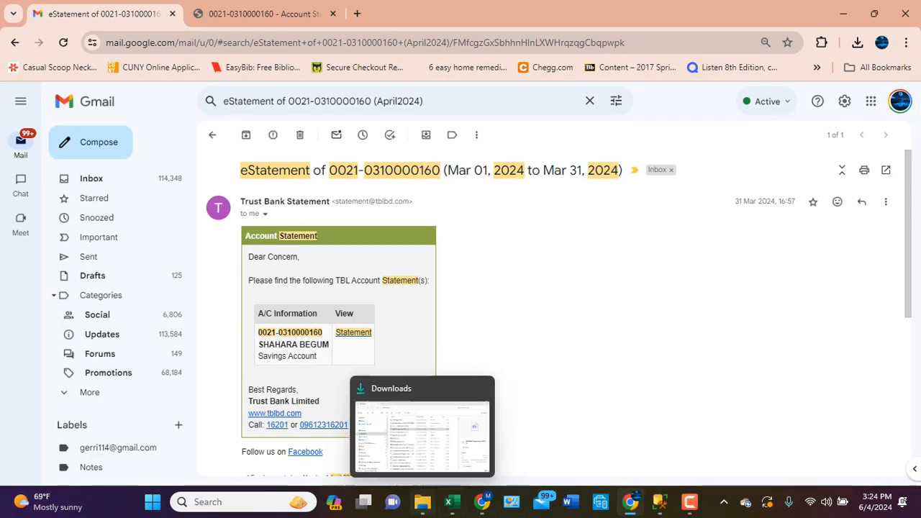
- Copy the signed-in Gmail account's e-mail address from Chrome and paste it as the recipient of the test e-mail
click(482, 503)
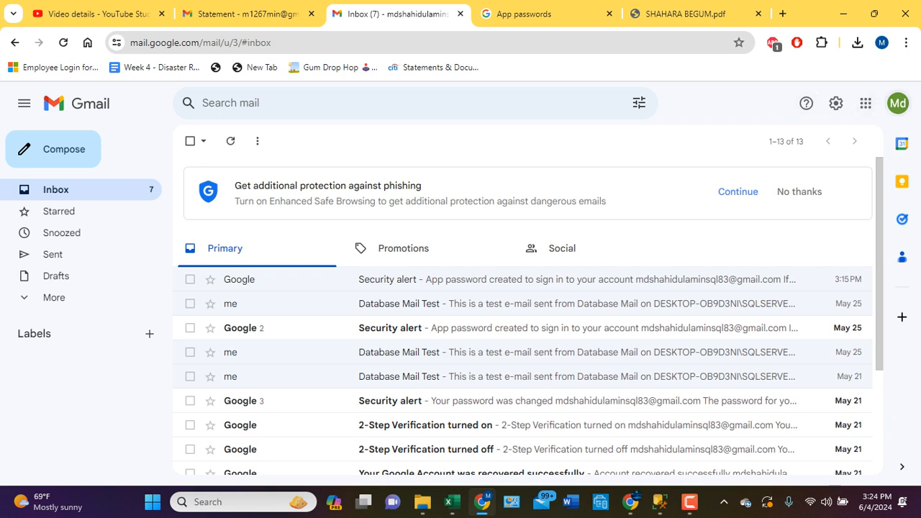
click(898, 103)
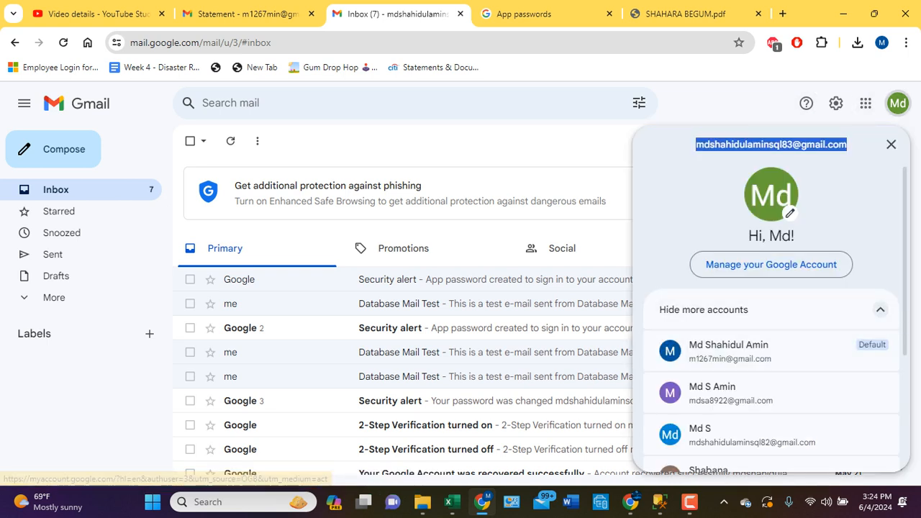
click(797, 193)
drag(849, 144, 694, 144)
key(ctrl+c)
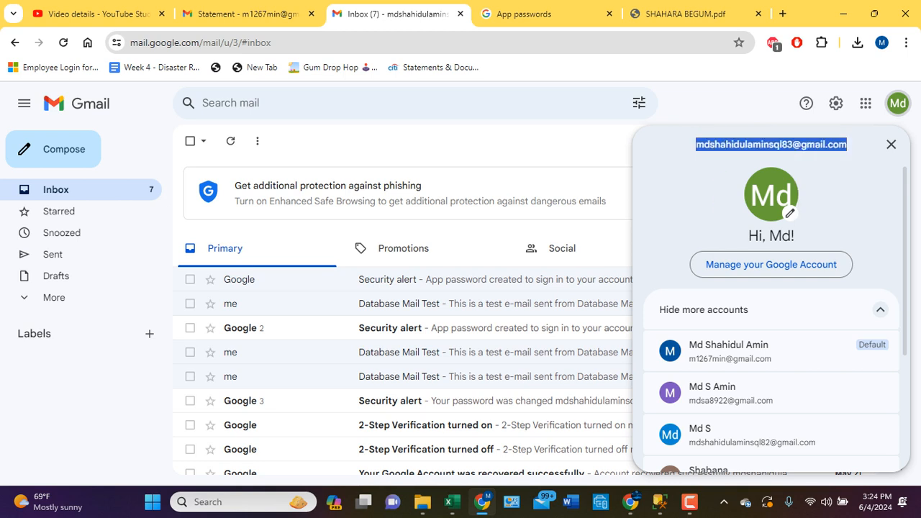
click(659, 502)
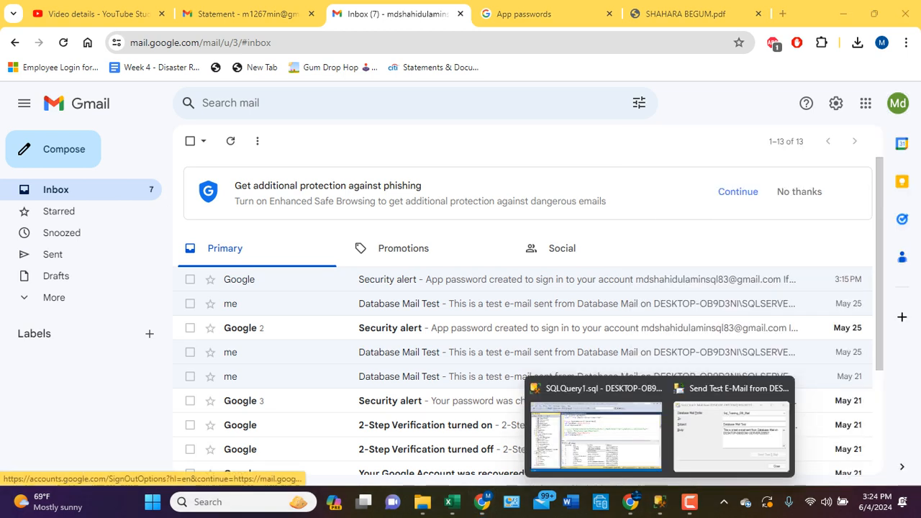
click(684, 428)
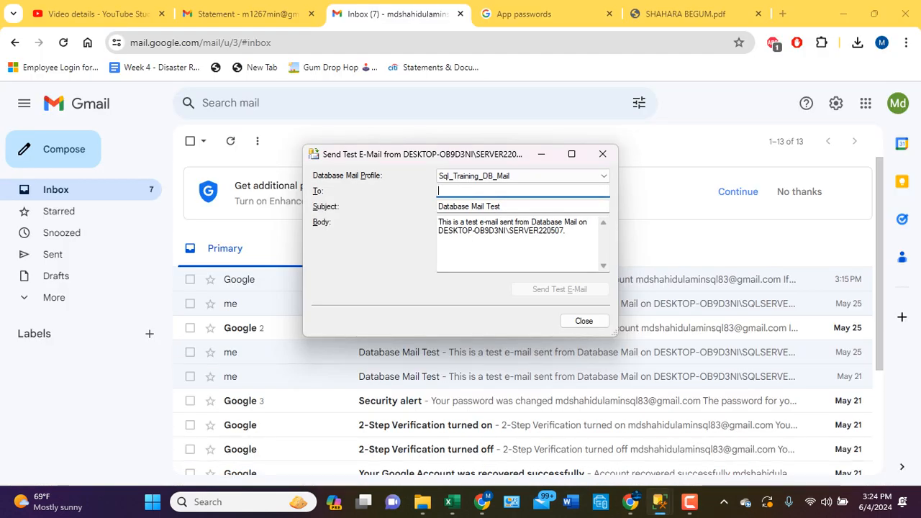
key(ctrl+v)
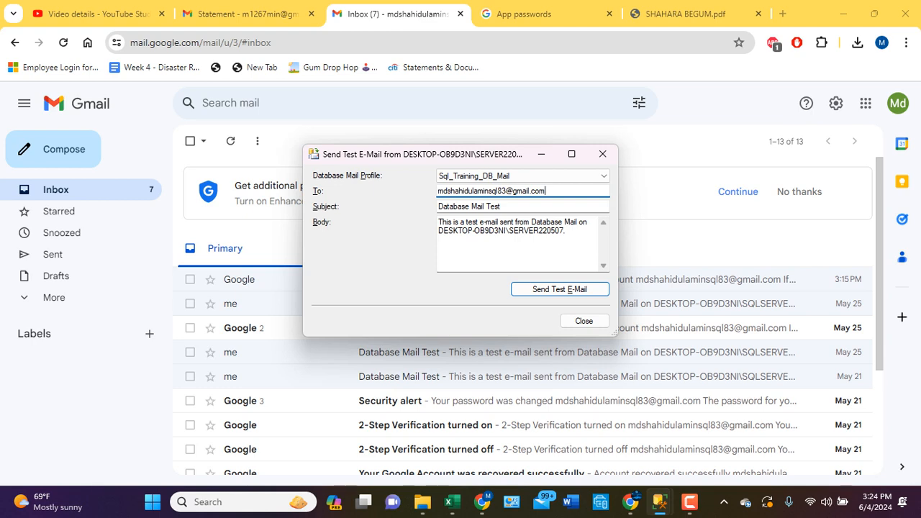
- Add two blank lines below the default body text, send the test e-mail and close the sending dialog
click(566, 231)
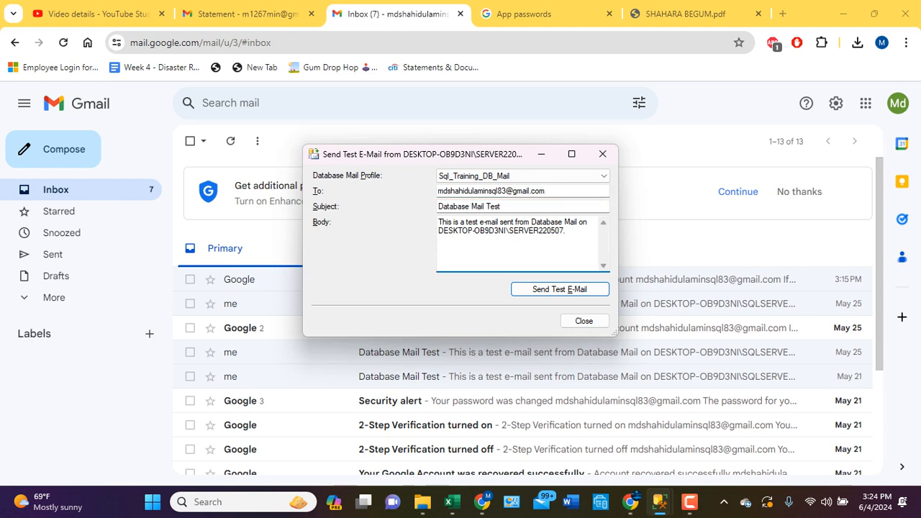
key(Return)
key(Return)
click(547, 289)
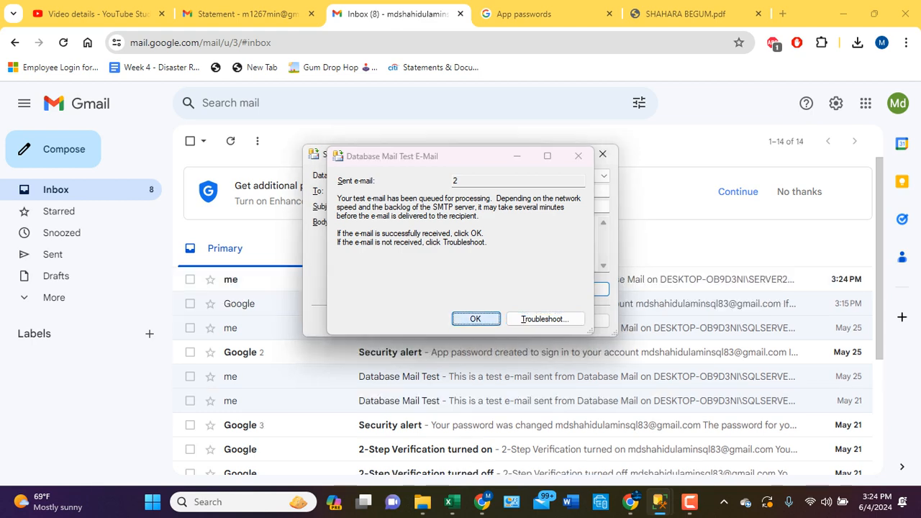
click(475, 319)
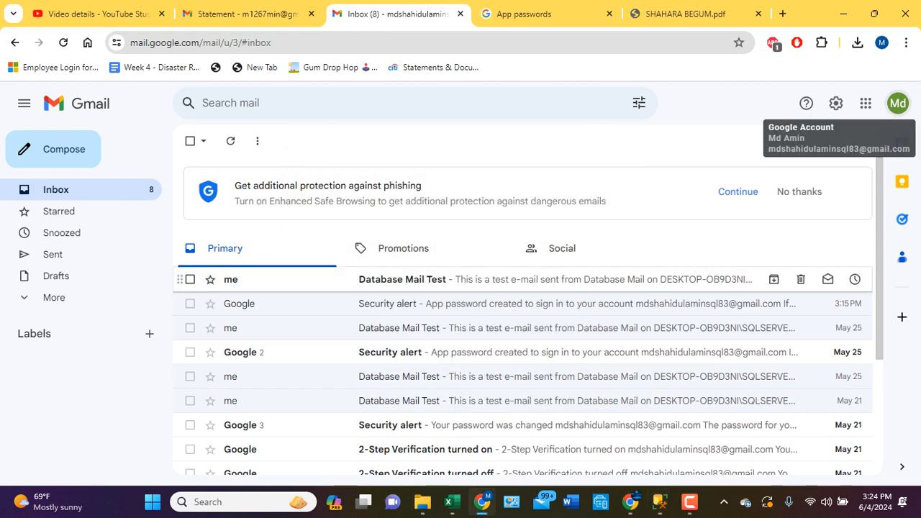
- Open the newest Database Mail Test message in the Gmail inbox and read its body
double_click(461, 279)
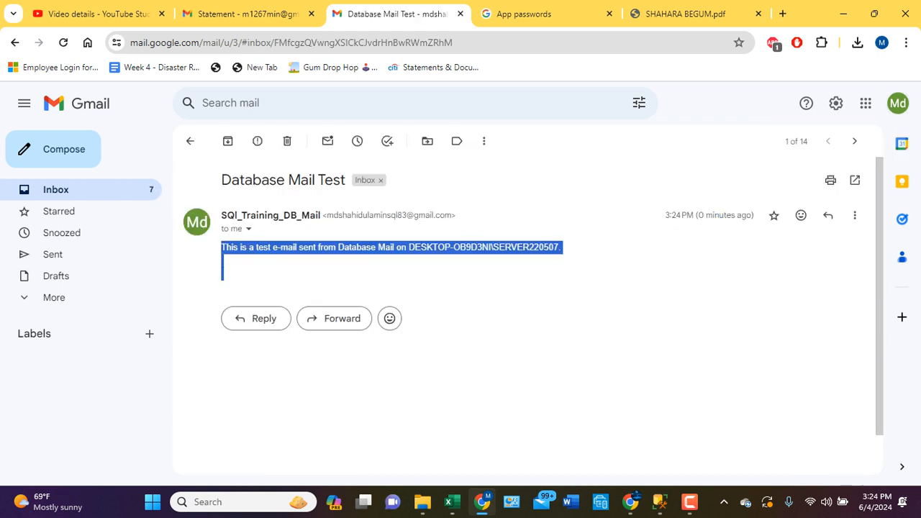
click(460, 280)
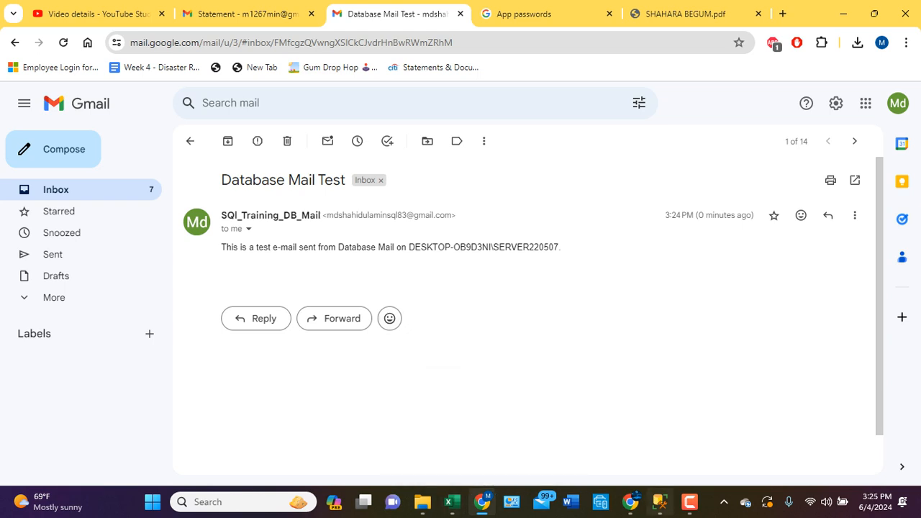
- Back in SQL Server Management Studio, select the query lines from the --Server comment to the final colon and open a new test e-mail
click(659, 501)
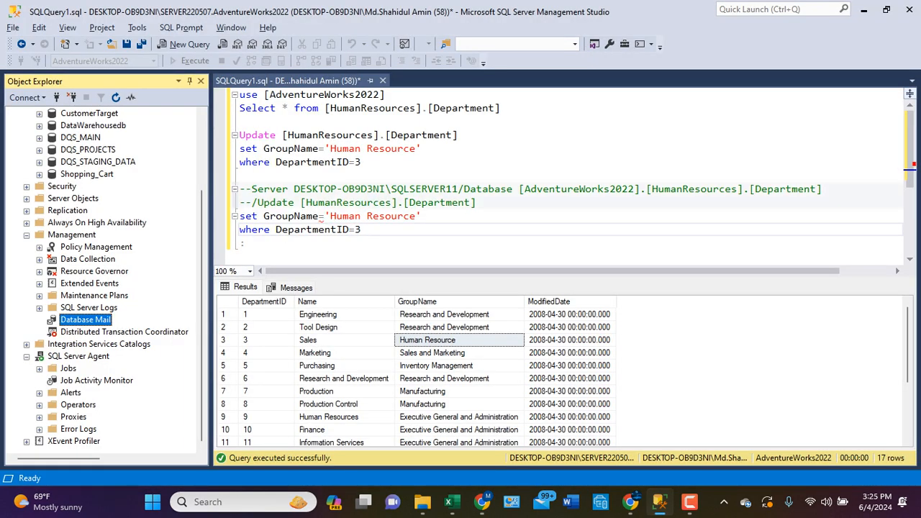
drag(240, 189, 246, 243)
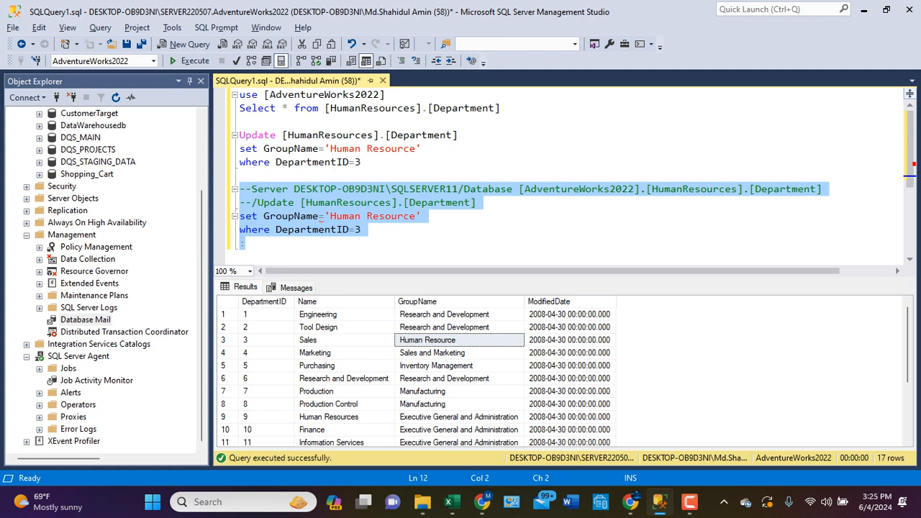
click(85, 319)
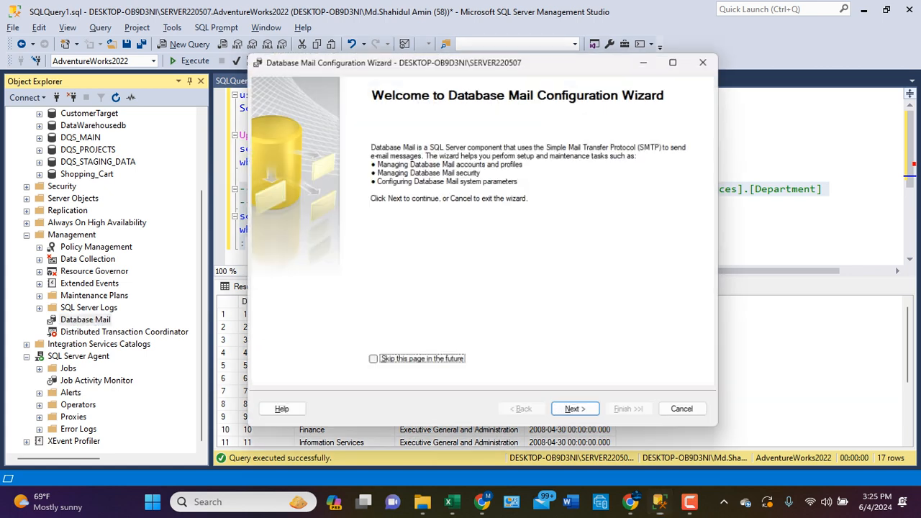
click(689, 414)
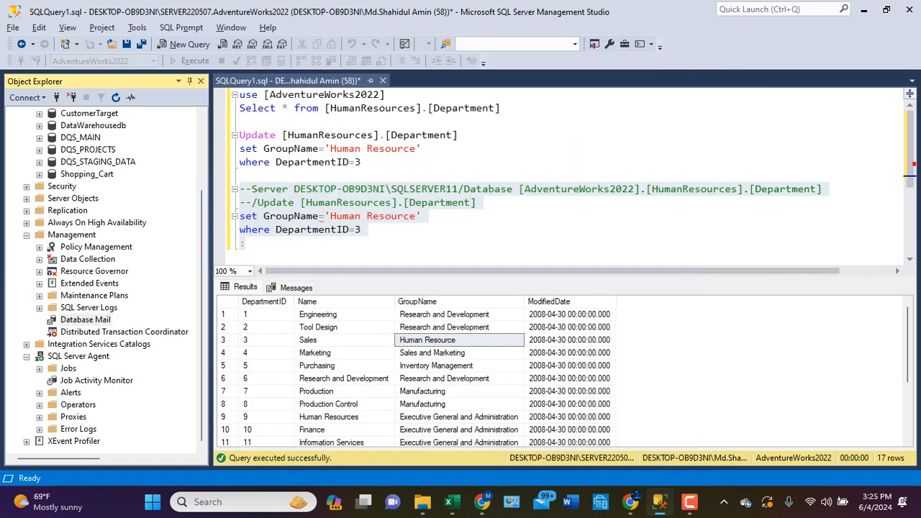
right_click(93, 318)
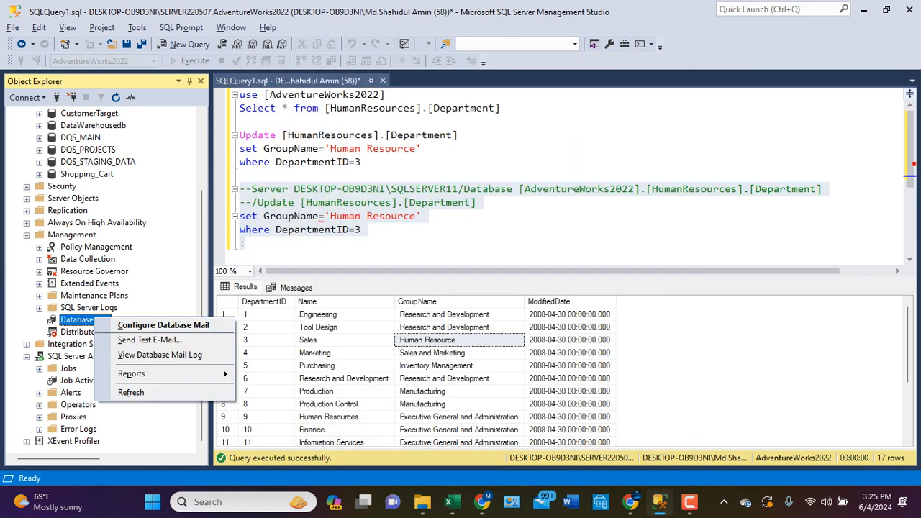
click(128, 340)
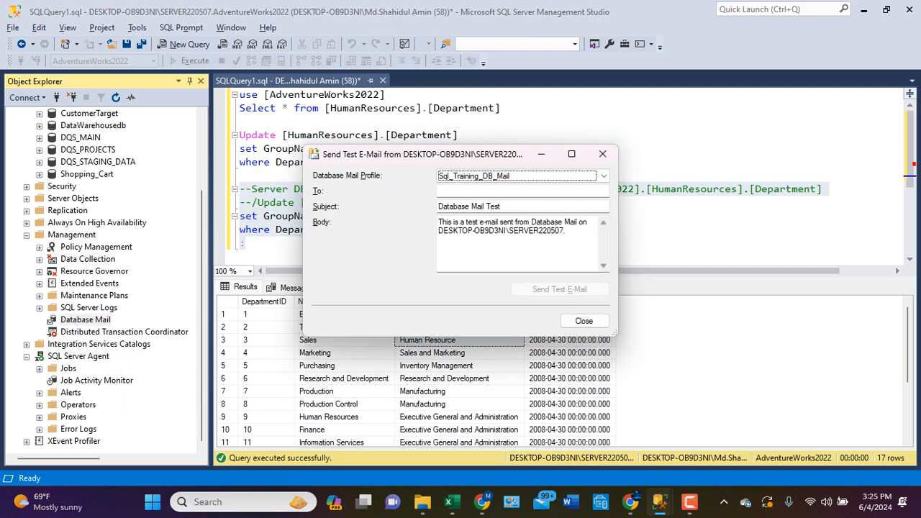
click(503, 191)
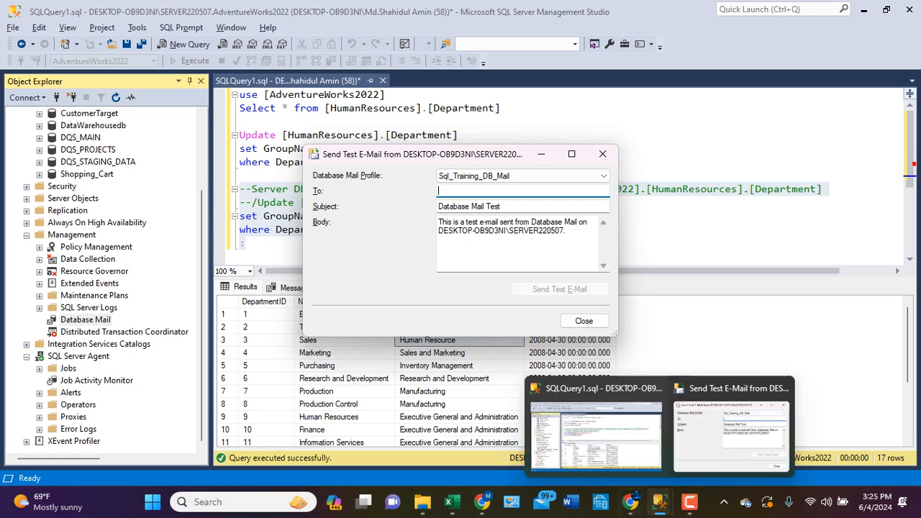
- Paste the Gmail account's e-mail address from Chrome as the recipient, start a new line in the body and send the test e-mail
click(482, 502)
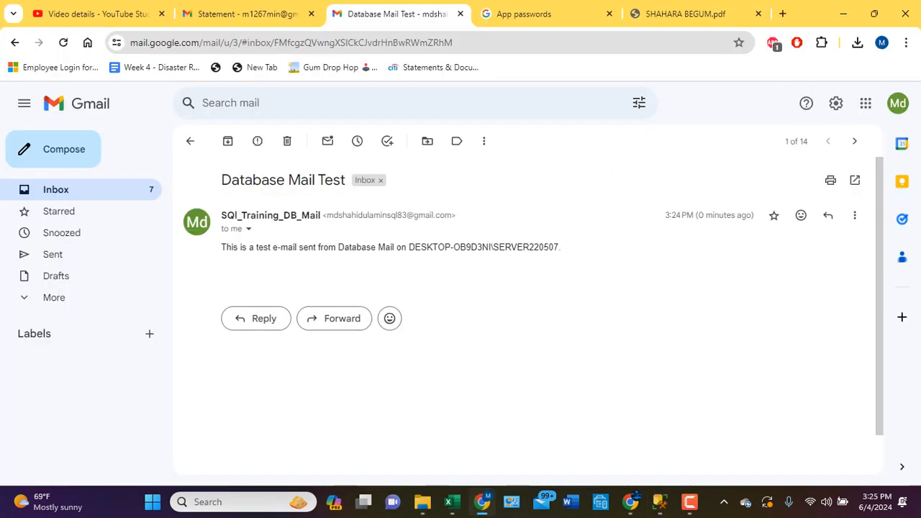
click(898, 102)
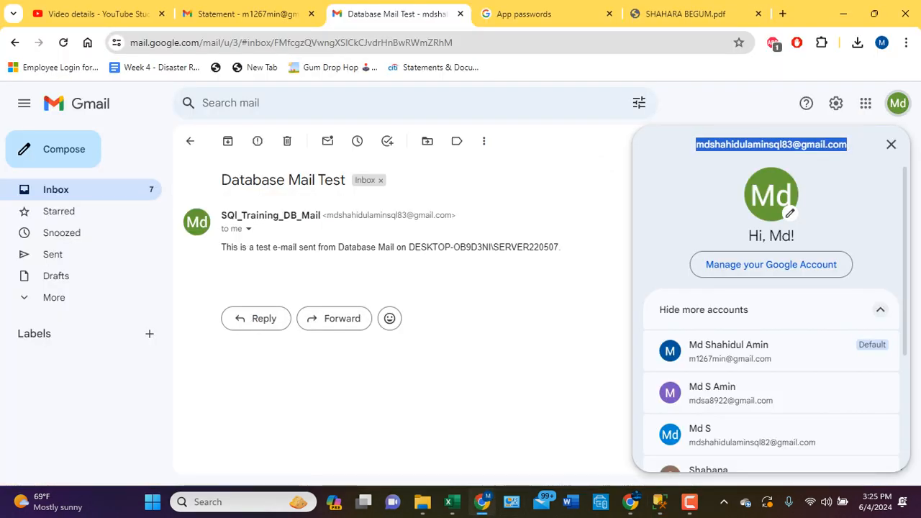
mouse_move(660, 502)
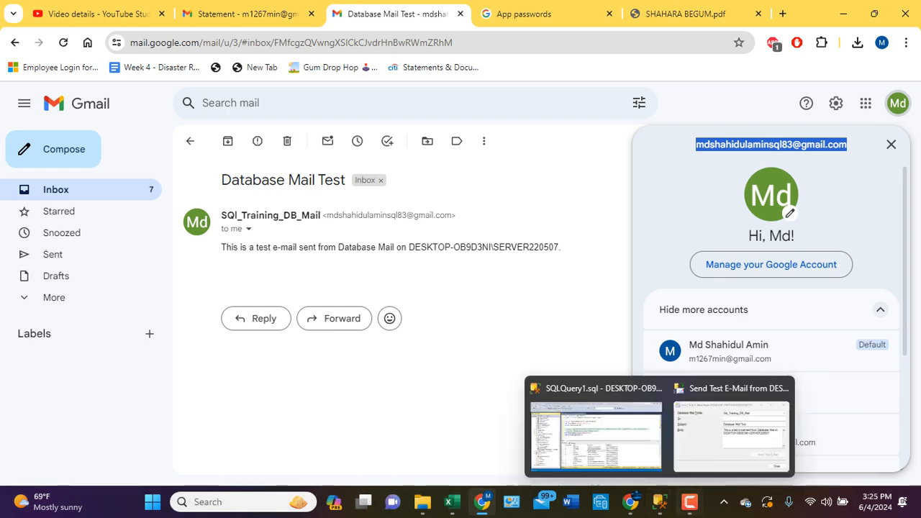
key(alt+Tab)
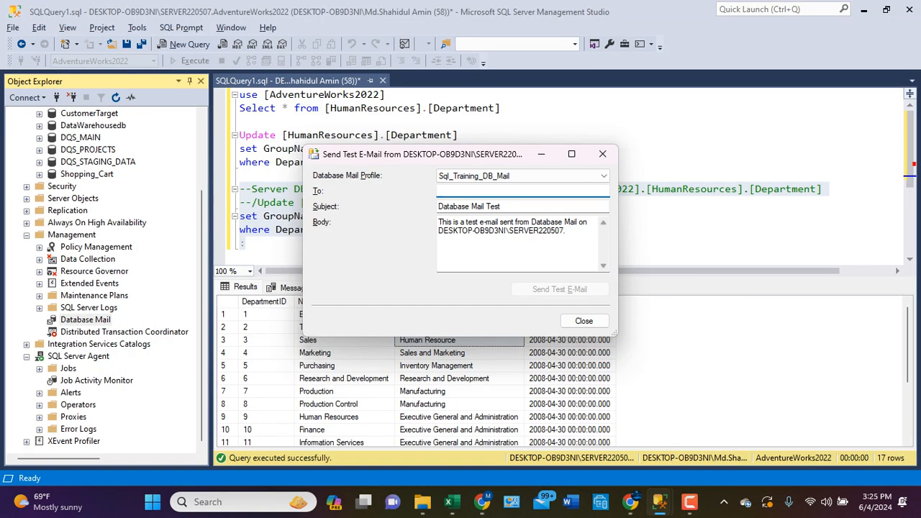
key(ctrl+v)
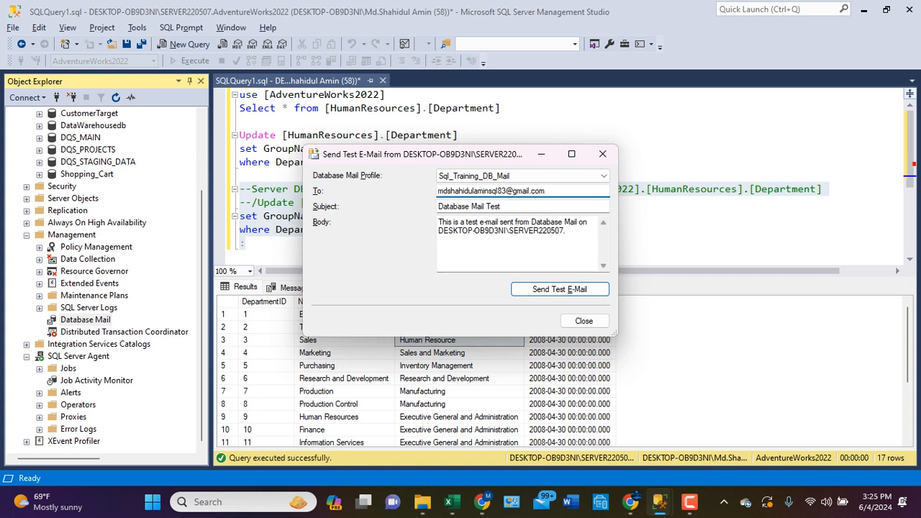
click(566, 231)
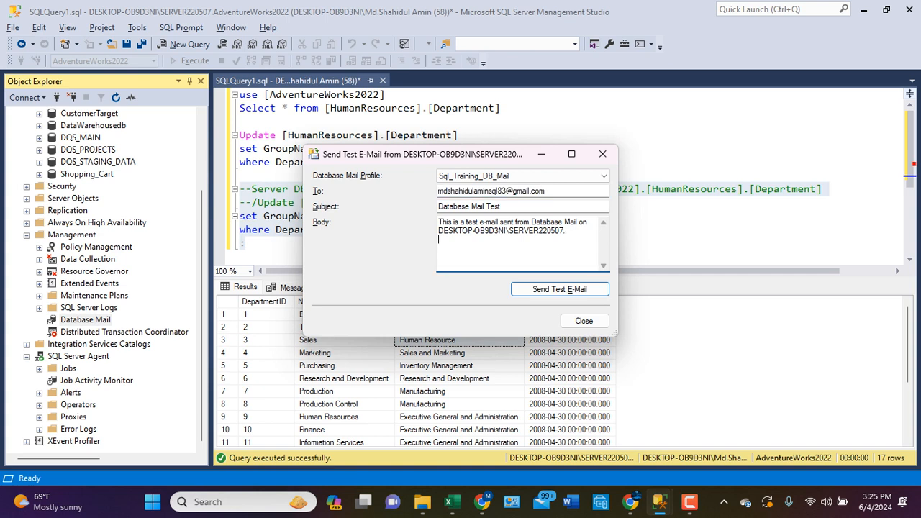
click(560, 290)
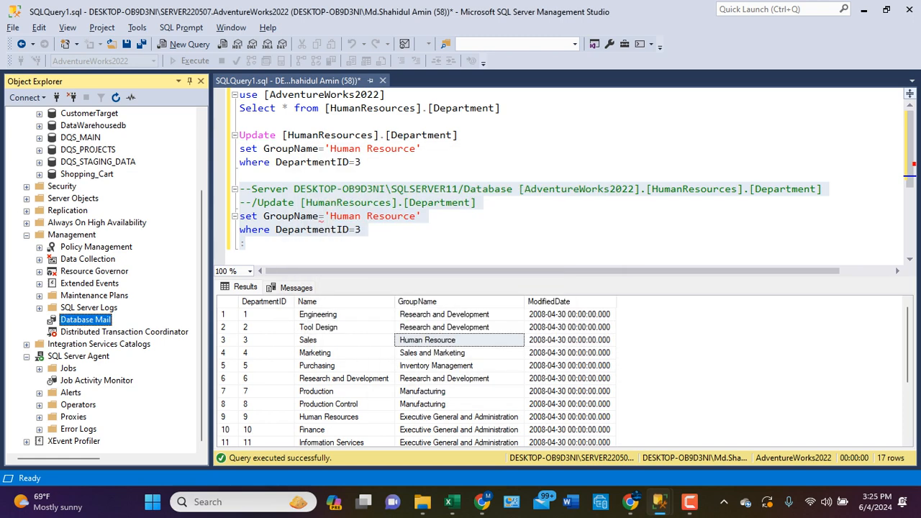
- Select and copy the query lines from the --Server comment through where DepartmentID=3, leaving out the final colon
click(245, 243)
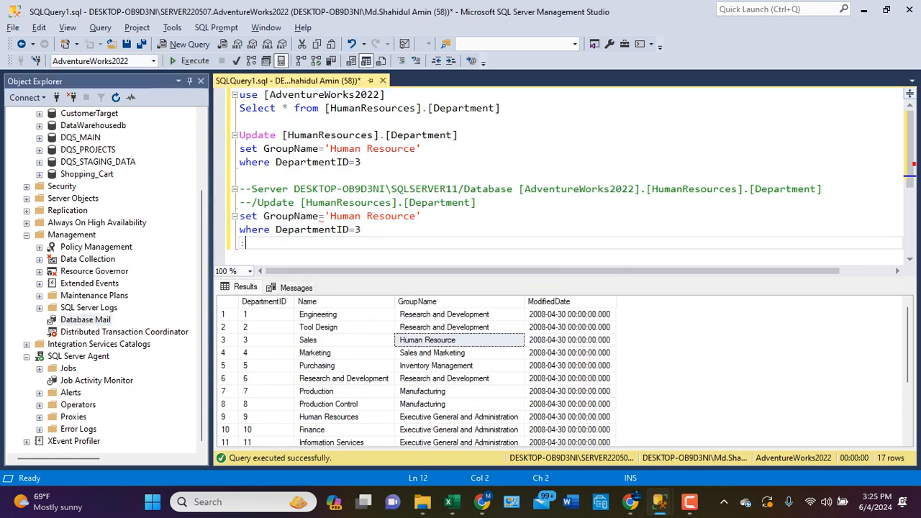
drag(239, 189, 319, 203)
key(shift+Down)
key(shift+Down)
key(shift+Down)
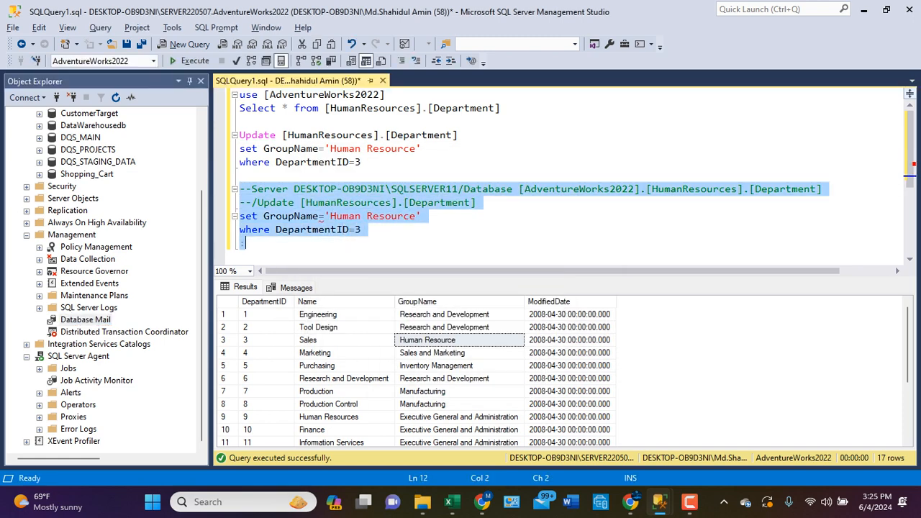
shift+click(350, 229)
shift+click(361, 228)
key(ctrl+c)
- Return to the test e-mail dialog and paste the copied update note into the body, two blank lines below the default text
click(731, 425)
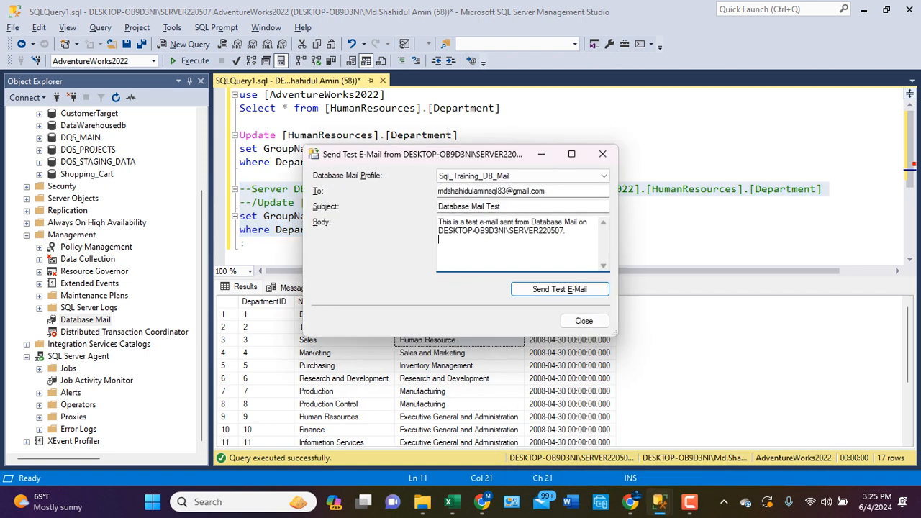
key(Return)
key(ctrl+v)
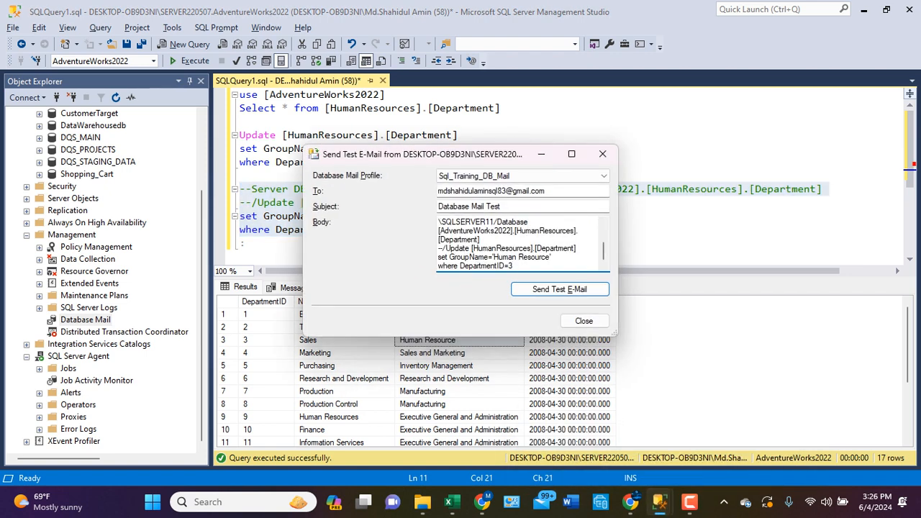
- Add the line "Pls do the necessary change" to the body directly above the pasted --Server comment
scroll(518, 244, up, 2)
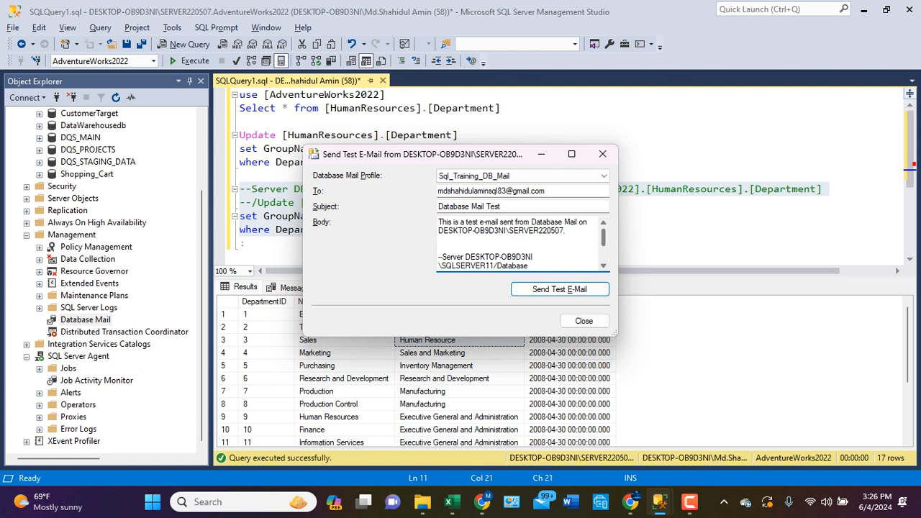
click(440, 247)
text(Pls do the necessary )
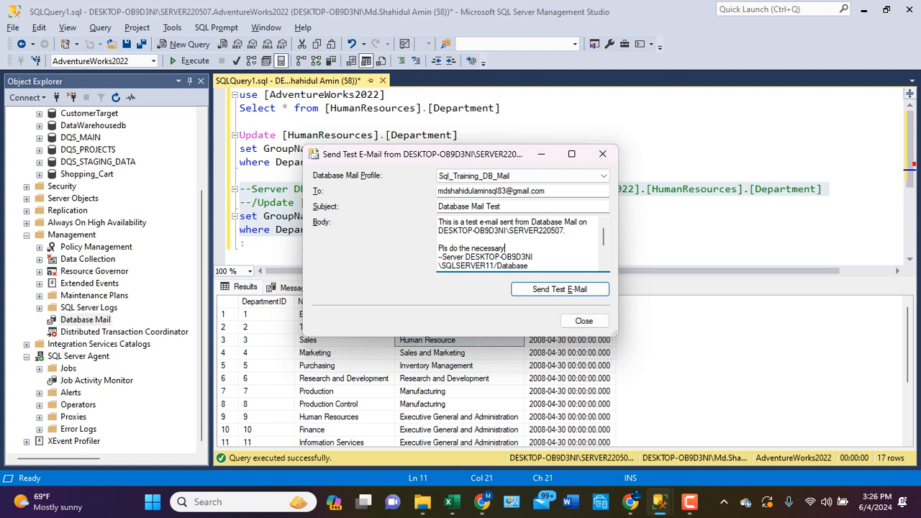
text(change)
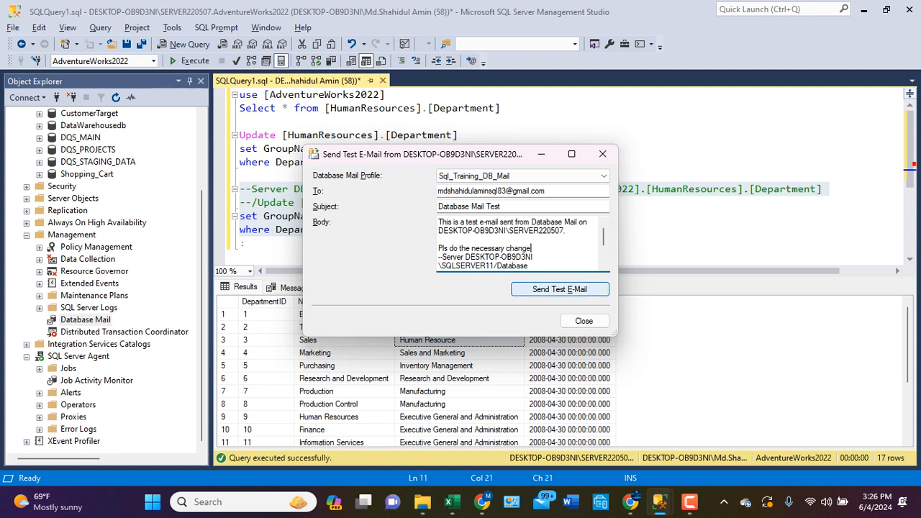
- Send the test e-mail and dismiss the sent-mail confirmation
key(Tab)
key(Return)
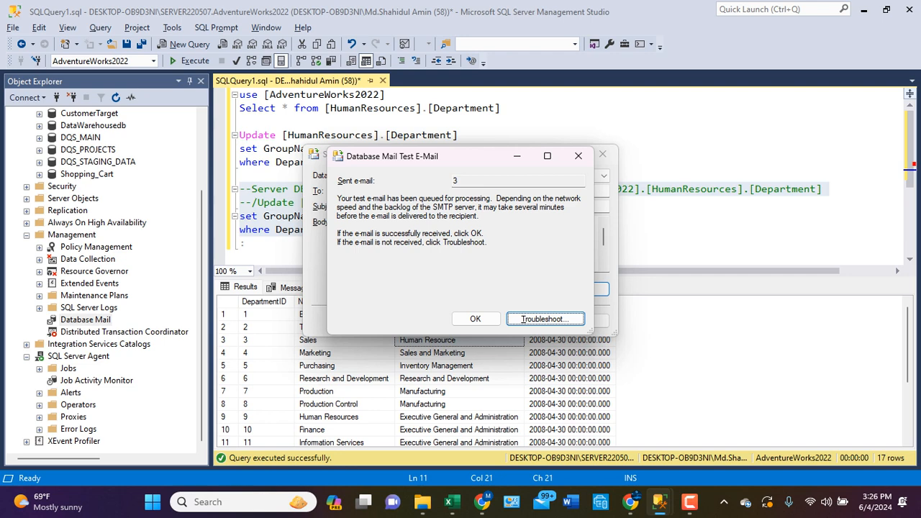
click(476, 319)
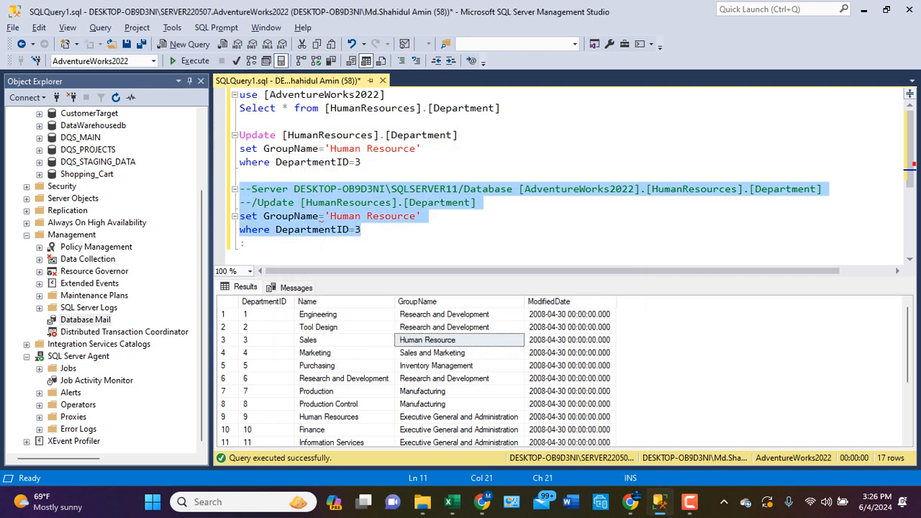
- Switch to Gmail in Chrome, open the newest Database Mail Test message in the inbox and read its body
click(482, 502)
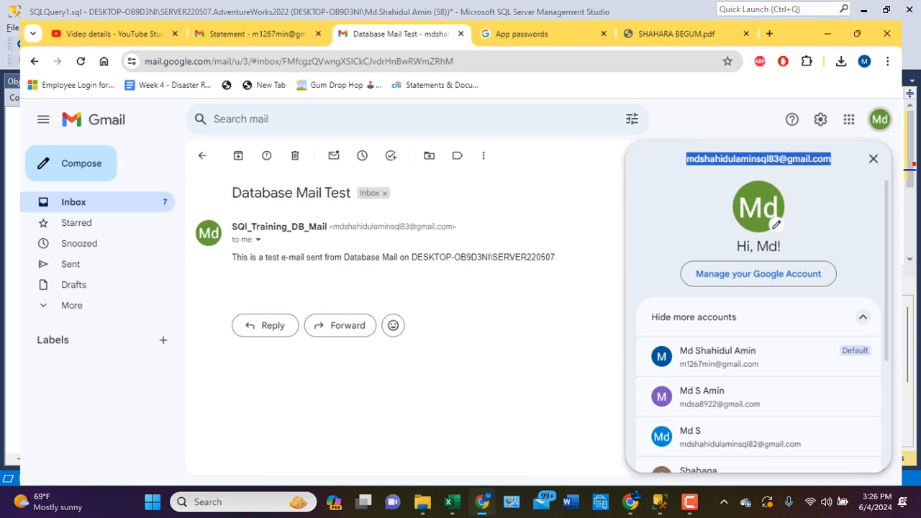
click(57, 190)
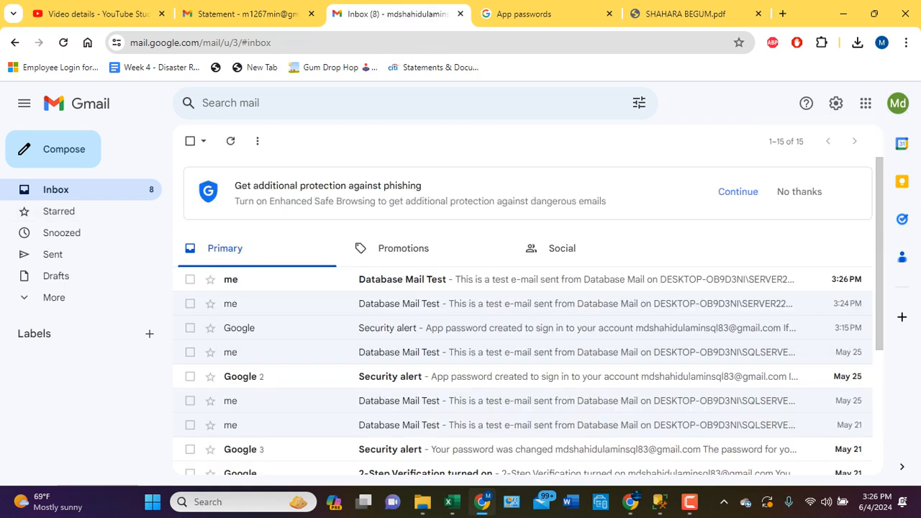
click(335, 279)
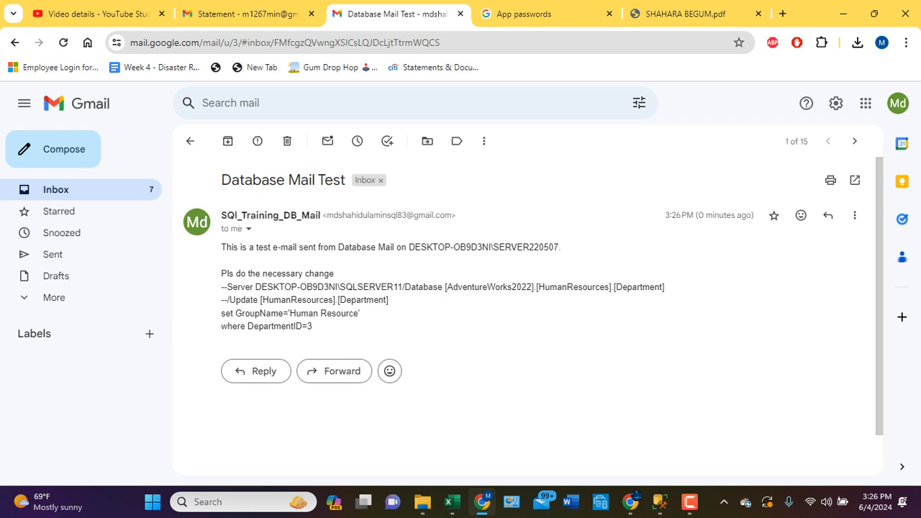
key(F10)
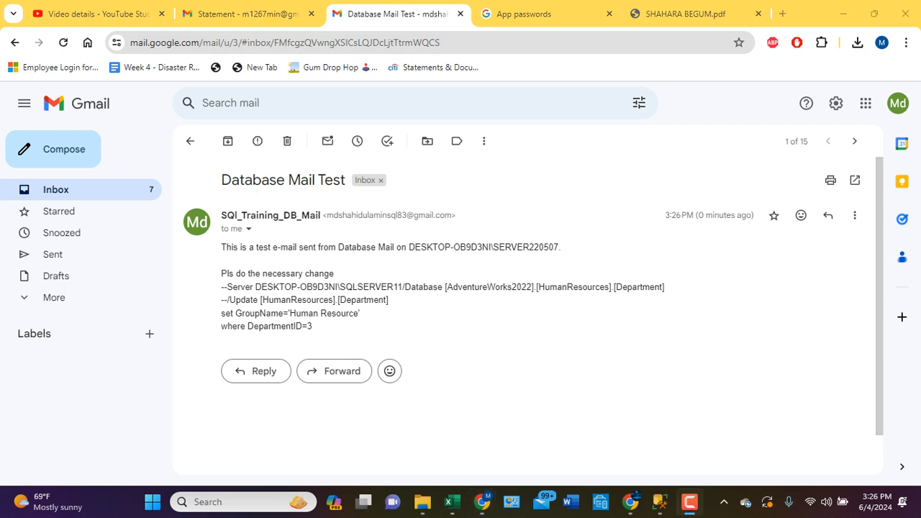